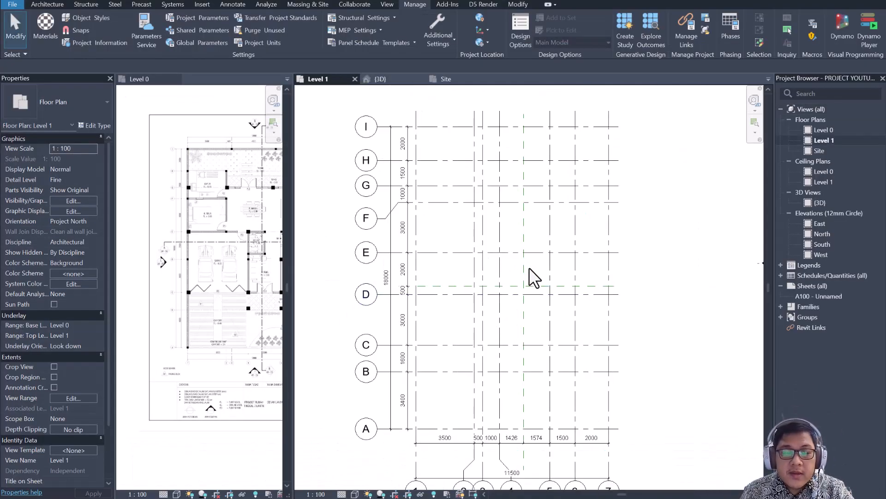
# Open the Site floor plan and locate the project base point near grids 5 and E
pyautogui.press('z')
pyautogui.press('f')
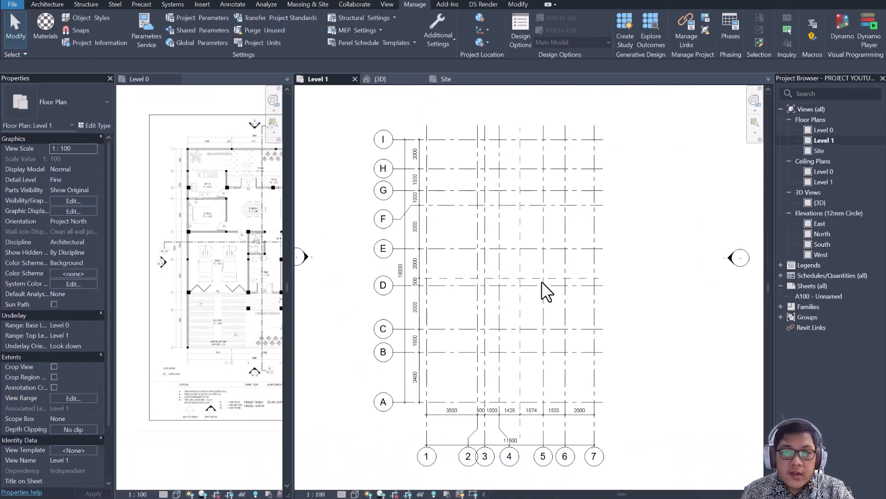
pyautogui.click(822, 149)
pyautogui.doubleClick(822, 149)
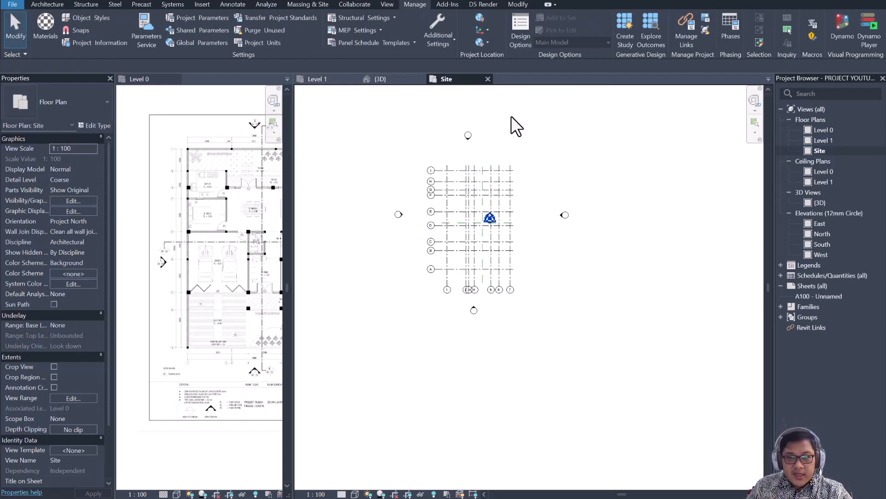
pyautogui.scroll(5, 508, 217)
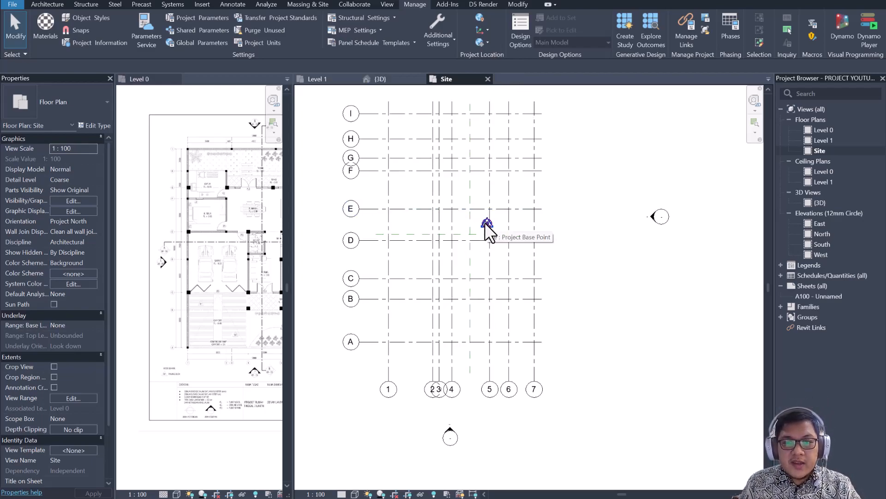
pyautogui.moveTo(590, 257); pyautogui.dragTo(615, 237, button='middle')
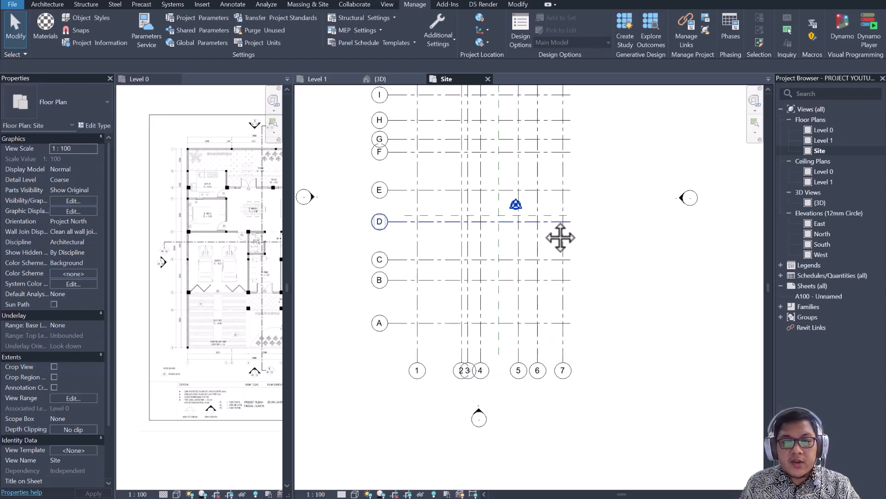
pyautogui.scroll(5, 526, 211)
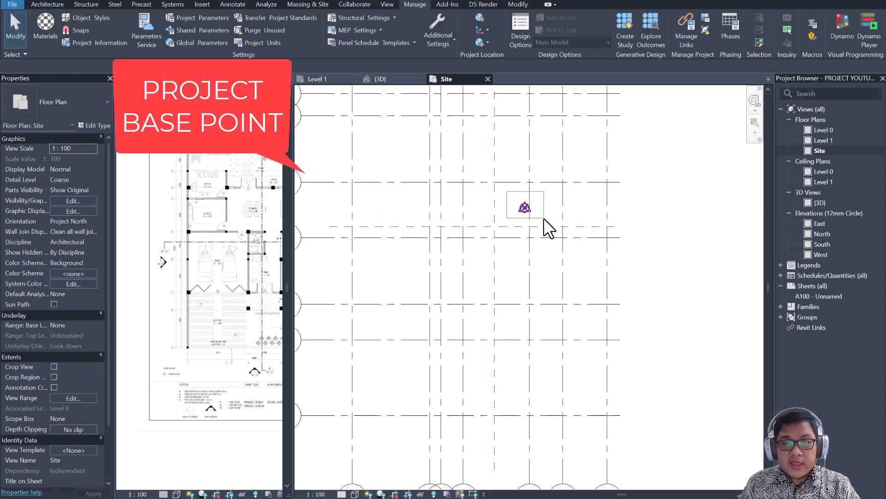
# Move the project base point and survey point together to the intersection of grids 1 and A
pyautogui.moveTo(543, 219); pyautogui.dragTo(545, 221)
pyautogui.moveTo(542, 240); pyautogui.dragTo(570, 211, button='middle')
pyautogui.scroll(-1, 550, 181)
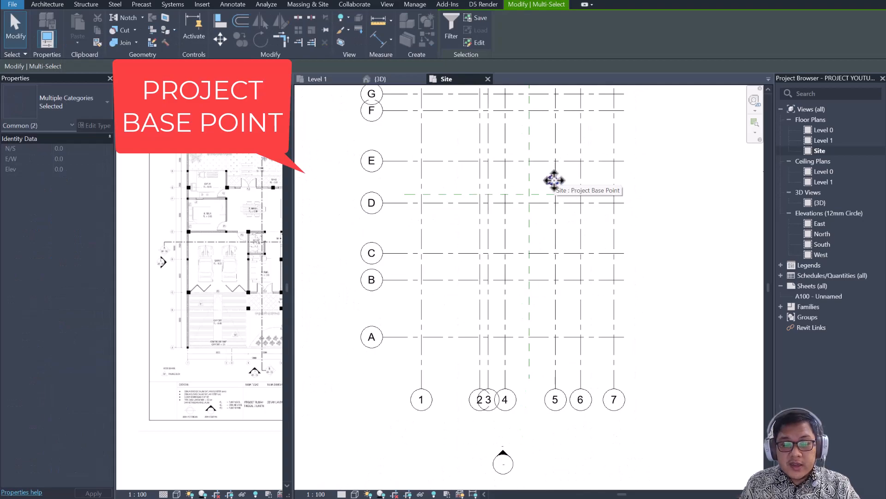
pyautogui.moveTo(554, 180); pyautogui.dragTo(426, 352)
pyautogui.press('Escape')
pyautogui.scroll(1, 426, 336)
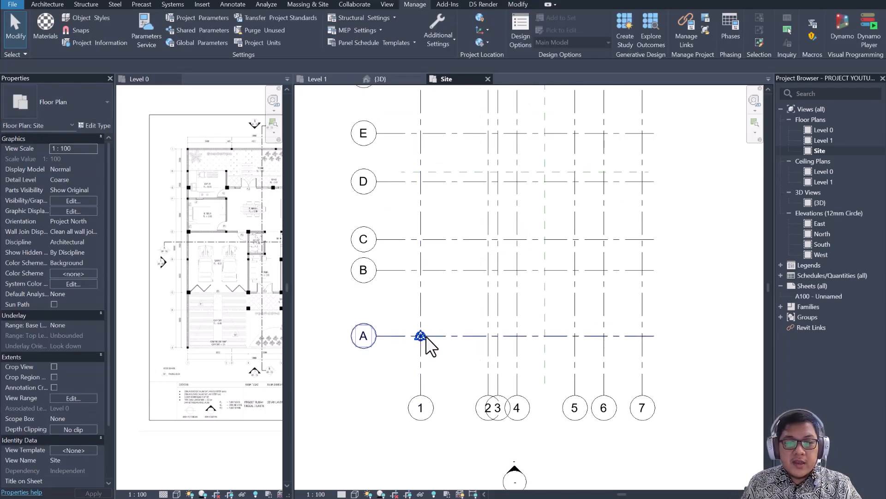
# Move the project base point off the intersection of grids 1 and A, away from the survey point
pyautogui.click(422, 350)
pyautogui.scroll(3, 429, 346)
pyautogui.click(426, 341)
pyautogui.click(418, 328)
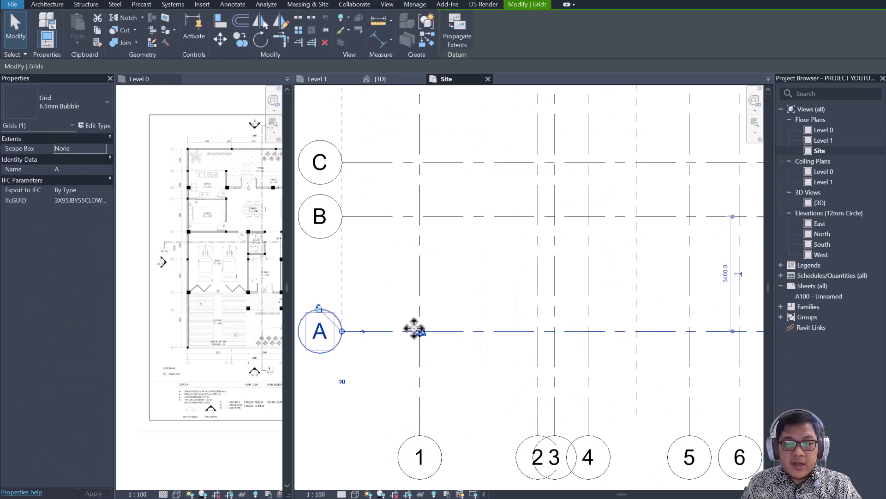
pyautogui.click(420, 336)
pyautogui.click(418, 330)
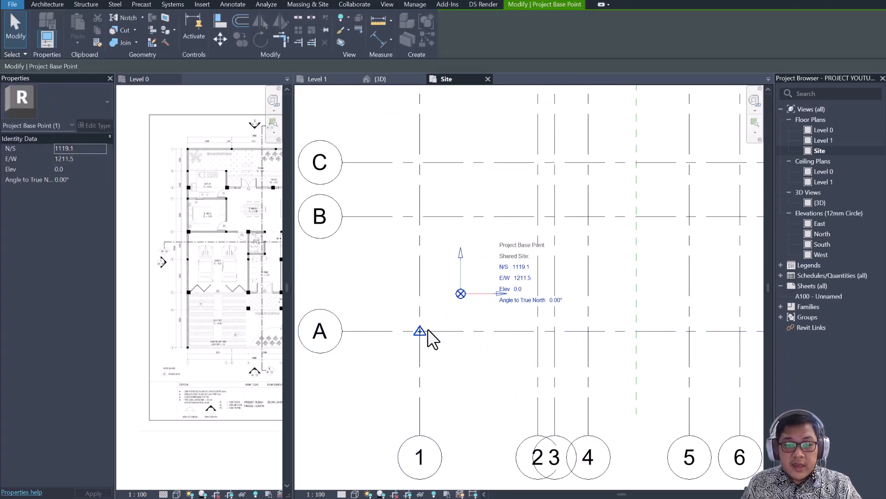
# Snap the project base point onto the survey point at the intersection of grids 1 and A
pyautogui.click(420, 329)
pyautogui.moveTo(420, 329)
pyautogui.mouseDown()
pyautogui.moveTo(398, 299)
pyautogui.moveTo(439, 350)
pyautogui.moveTo(457, 349)
pyautogui.mouseUp()
pyautogui.scroll(2, 404, 312)
pyautogui.press('Escape')
pyautogui.click(510, 299)
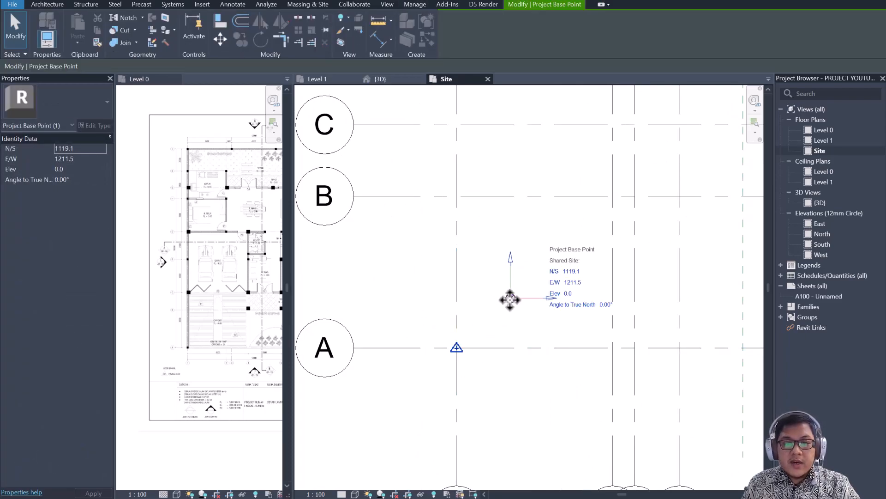
pyautogui.moveTo(510, 299); pyautogui.dragTo(457, 348)
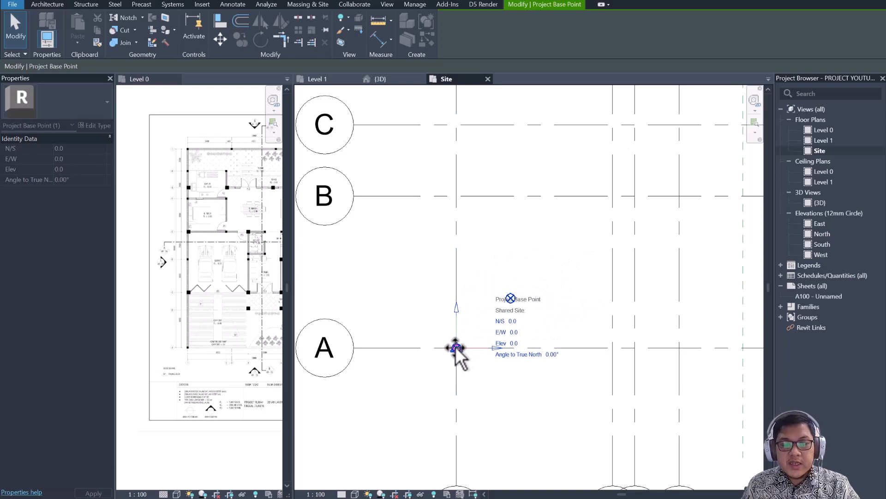
pyautogui.scroll(-1, 475, 319)
pyautogui.moveTo(483, 332); pyautogui.dragTo(451, 360, button='middle')
pyautogui.moveTo(438, 311); pyautogui.dragTo(451, 275, button='middle')
pyautogui.scroll(-1, 447, 310)
pyautogui.scroll(-1, 431, 319)
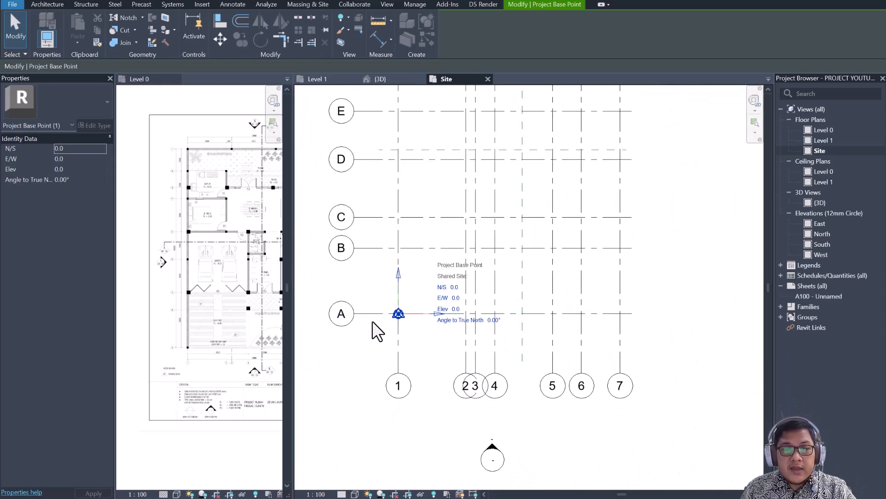
pyautogui.scroll(2, 384, 320)
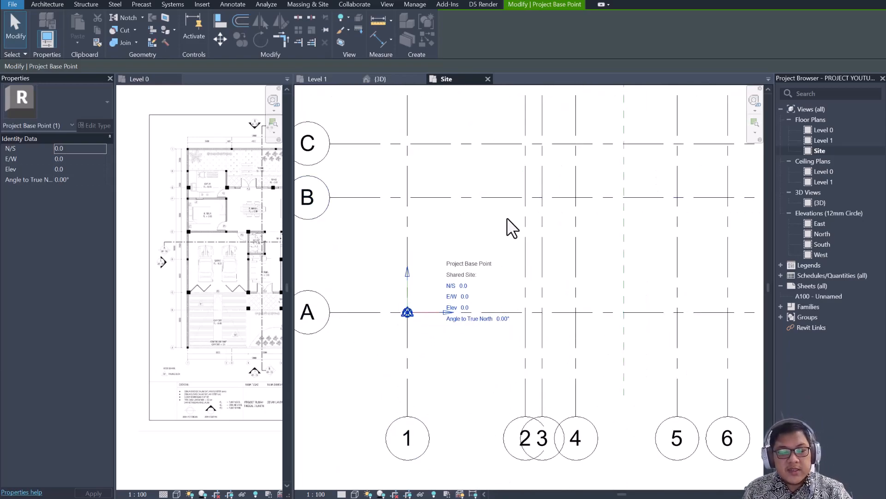
pyautogui.press('Escape')
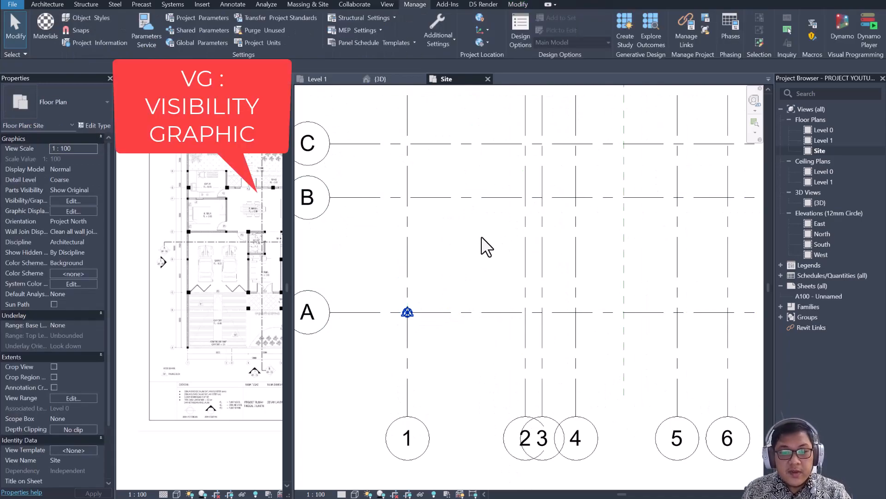
# Hide the Project Base Point category in the Site plan through the Visibility/Graphic Overrides
pyautogui.press('v')
pyautogui.press('g')
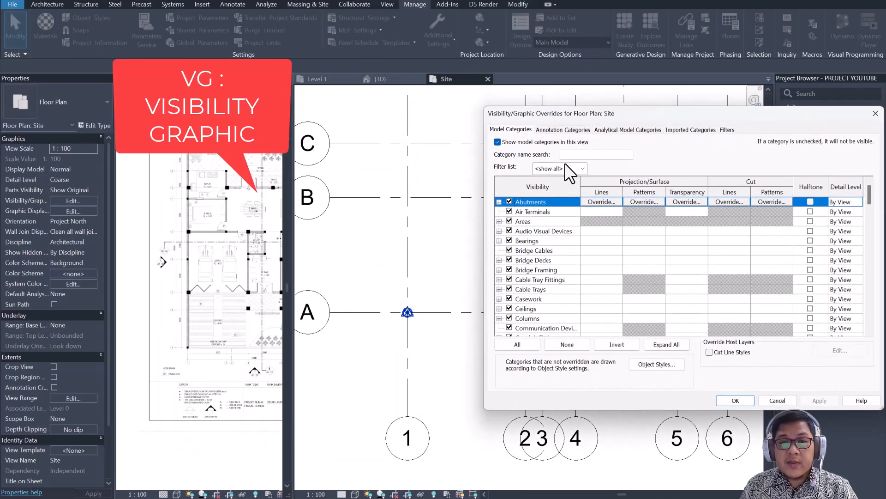
pyautogui.click(592, 155)
pyautogui.write('PROJECT')
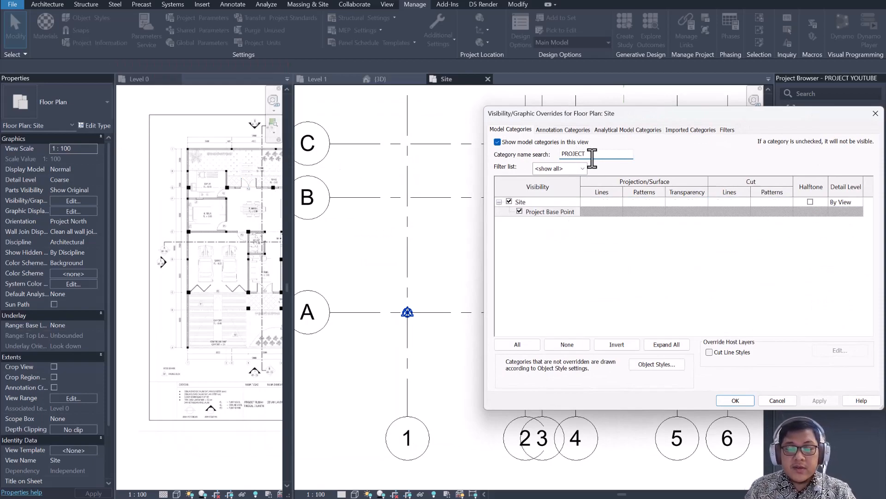
pyautogui.click(519, 211)
pyautogui.click(819, 400)
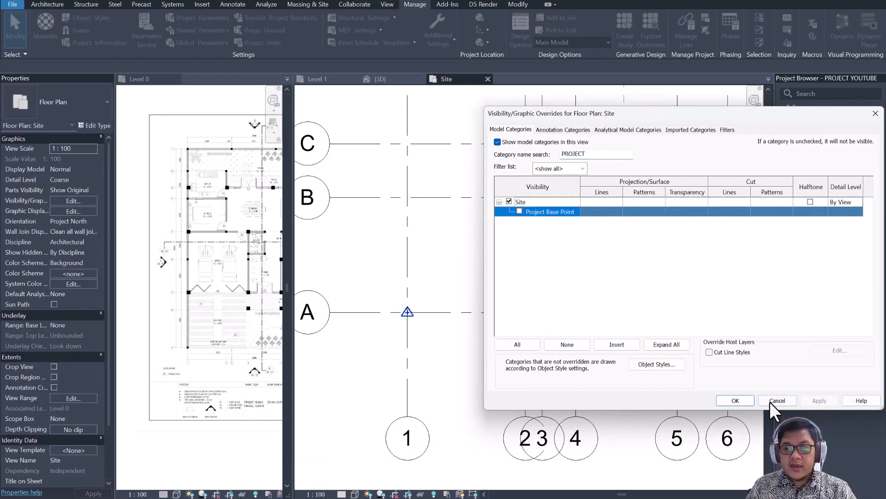
pyautogui.click(735, 400)
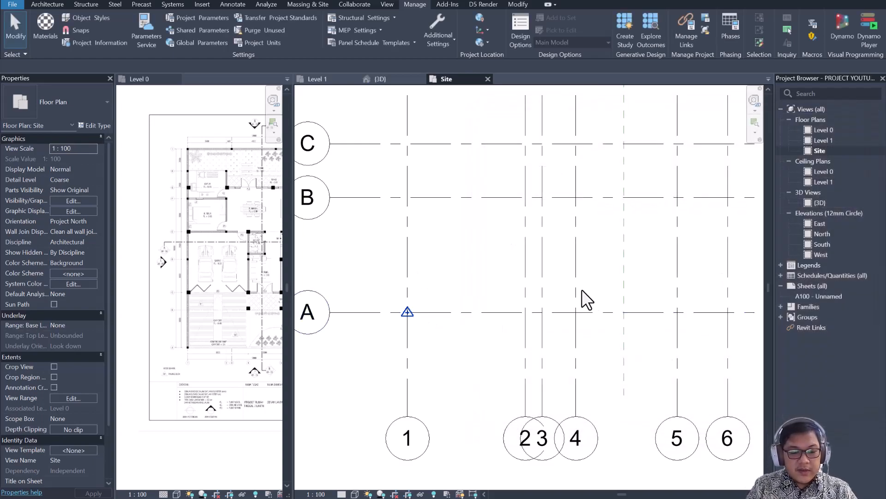
# Turn the Project Base Point category's visibility back on in the Site plan's Visibility/Graphic Overrides
pyautogui.press('v')
pyautogui.press('g')
pyautogui.click(591, 155)
pyautogui.write('PROJ')
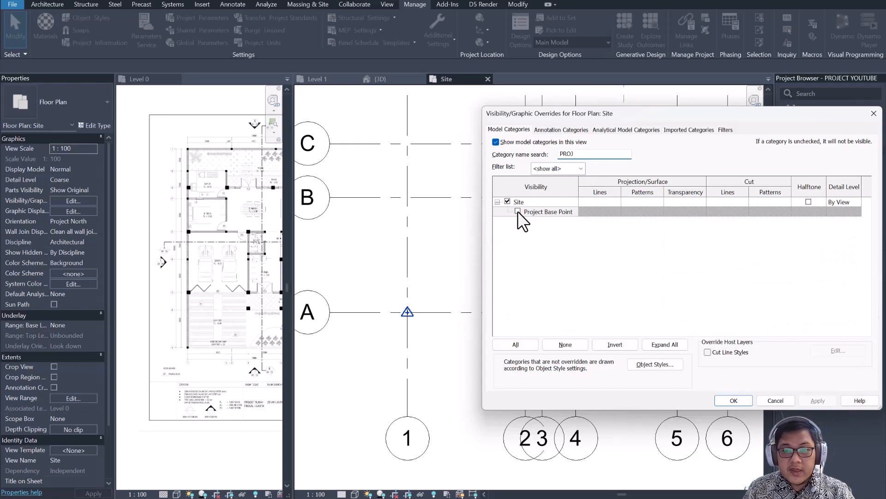
pyautogui.click(518, 212)
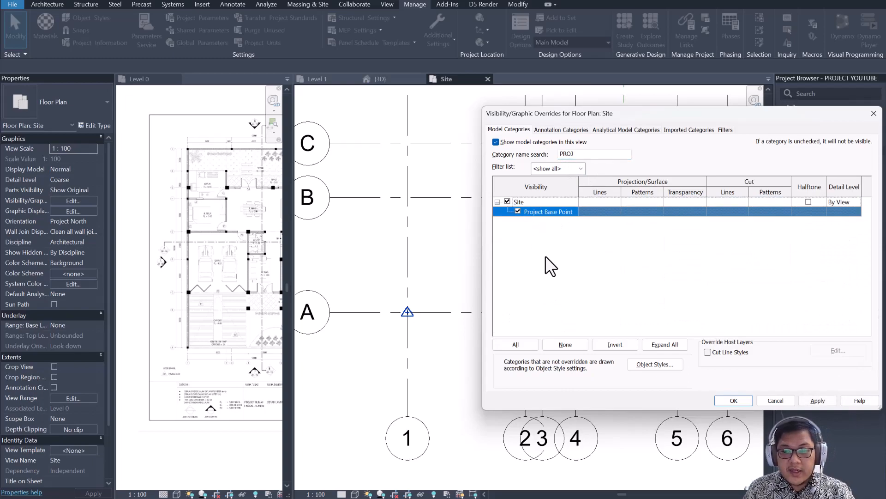
pyautogui.click(732, 401)
# Try Relocate Project with a 5000 shift along grid A toward grid 7, and undo the relocation
pyautogui.press('z')
pyautogui.press('f')
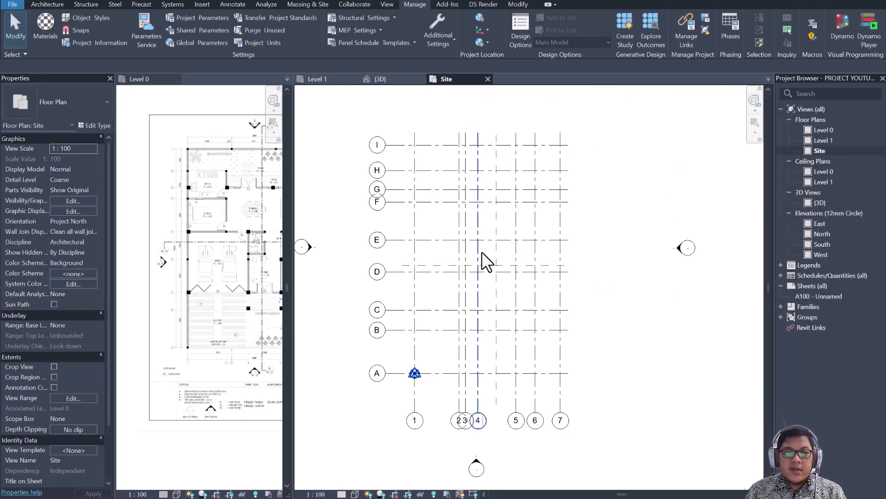
pyautogui.click(484, 41)
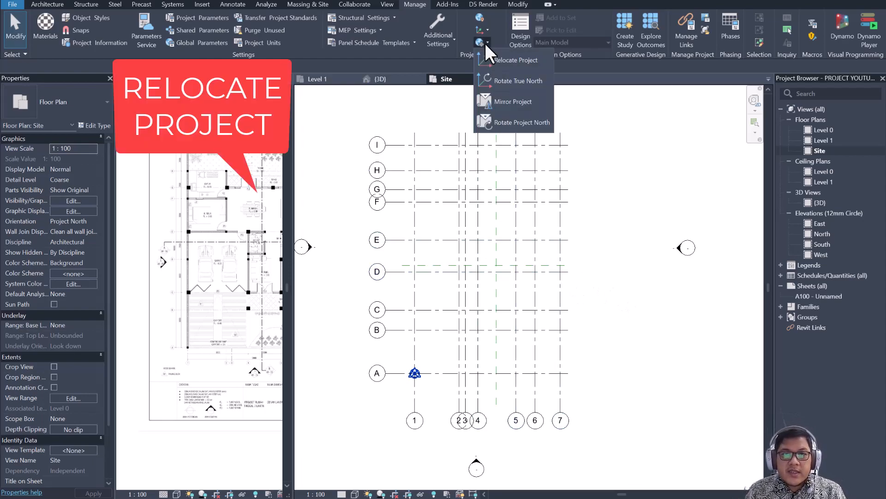
pyautogui.click(499, 60)
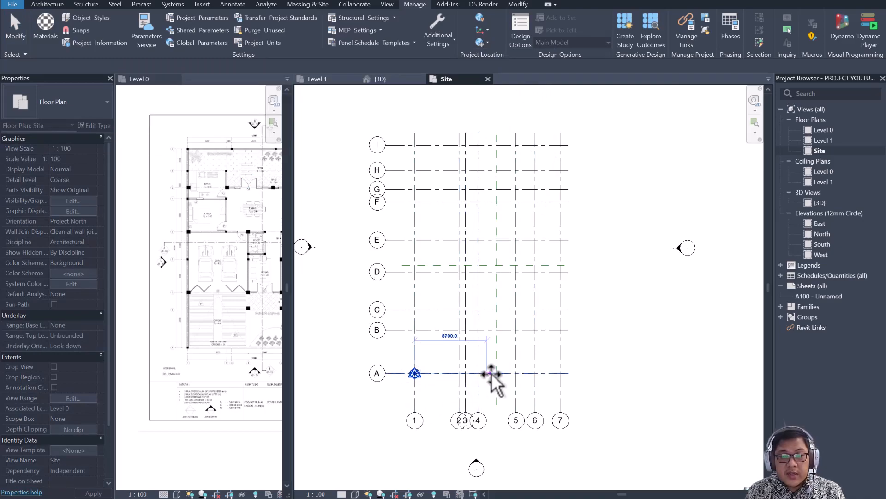
pyautogui.write('500')
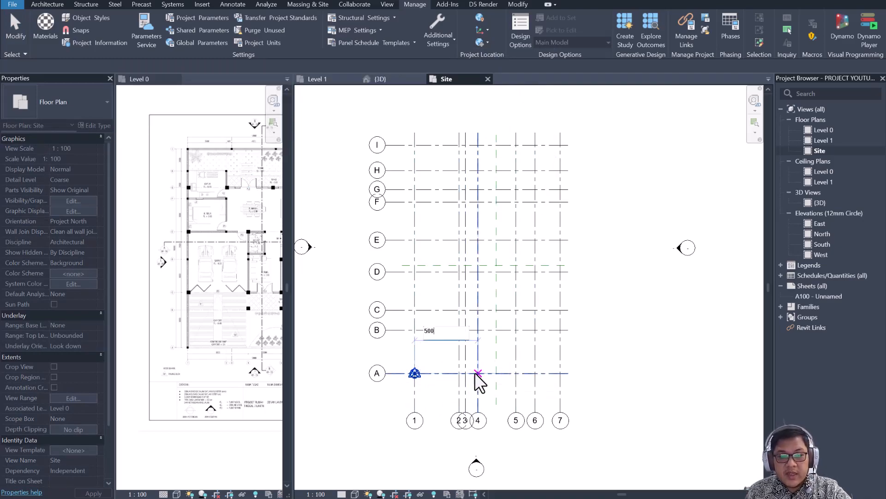
pyautogui.write('0')
pyautogui.press('Return')
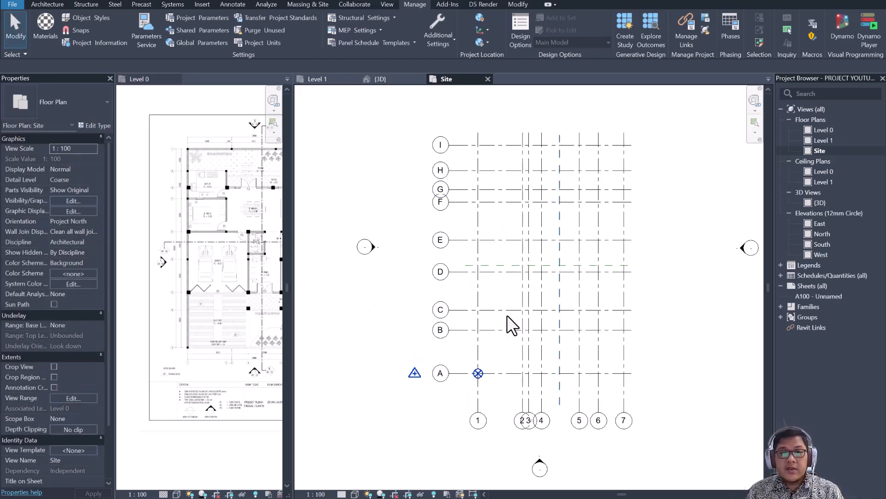
pyautogui.hotkey('ctrl', 'z')
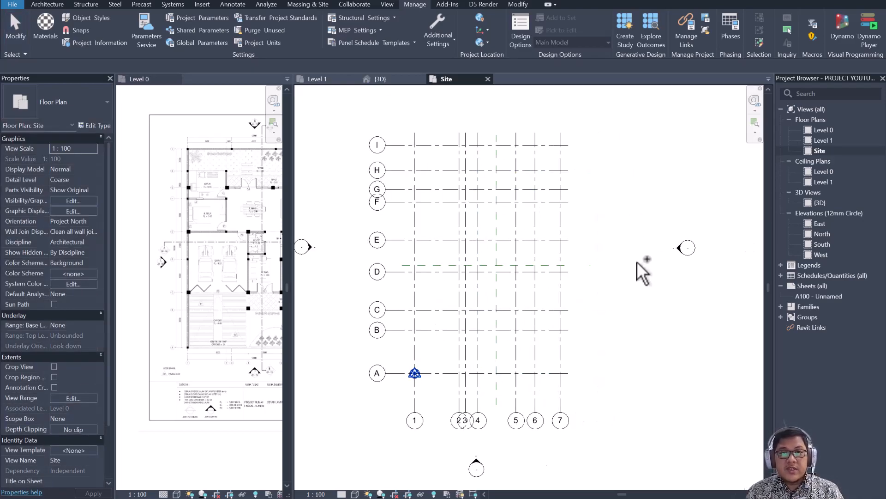
pyautogui.click(487, 42)
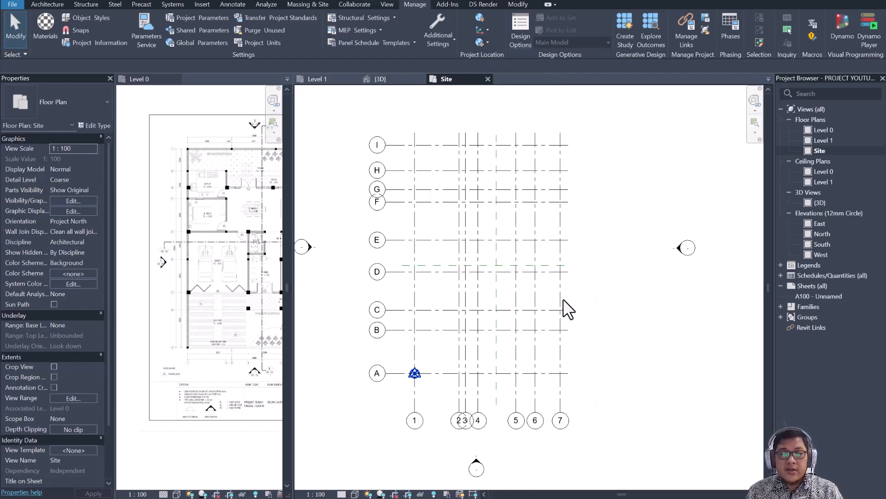
# Open the South and East elevation views, ending on the East elevation
pyautogui.moveTo(514, 254); pyautogui.dragTo(524, 250, button='middle')
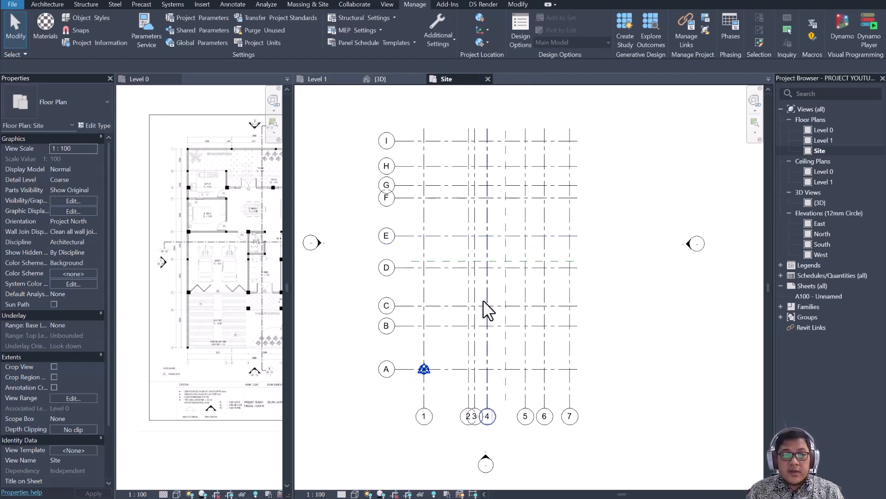
pyautogui.moveTo(484, 301); pyautogui.dragTo(488, 287, button='middle')
pyautogui.moveTo(398, 157); pyautogui.dragTo(408, 162, button='middle')
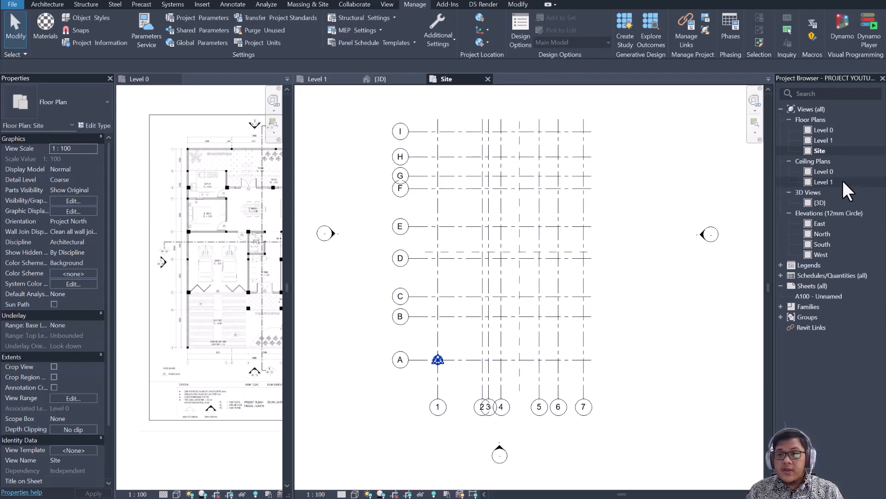
pyautogui.doubleClick(826, 224)
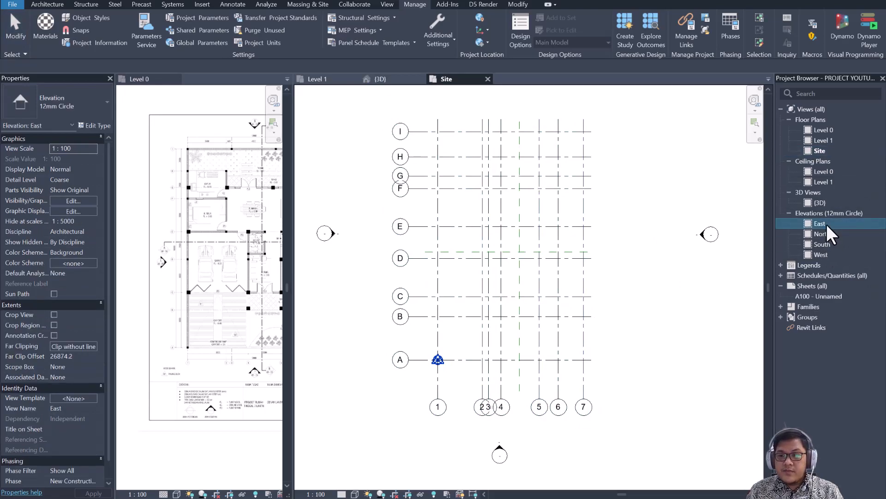
pyautogui.doubleClick(825, 244)
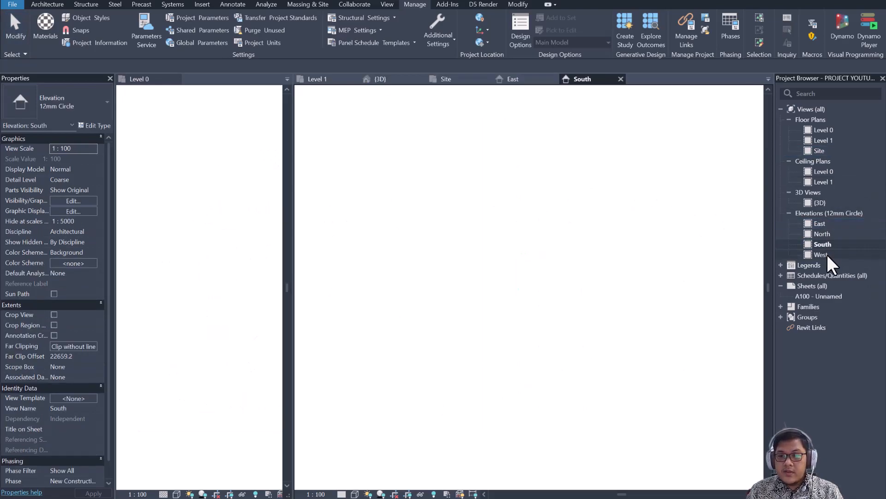
pyautogui.doubleClick(825, 224)
# Examine the Level 0 and Level 1 lines against grids A to I in the East elevation
pyautogui.scroll(-2, 487, 290)
pyautogui.scroll(-2, 486, 290)
pyautogui.moveTo(487, 290); pyautogui.dragTo(489, 258, button='middle')
pyautogui.scroll(2, 493, 259)
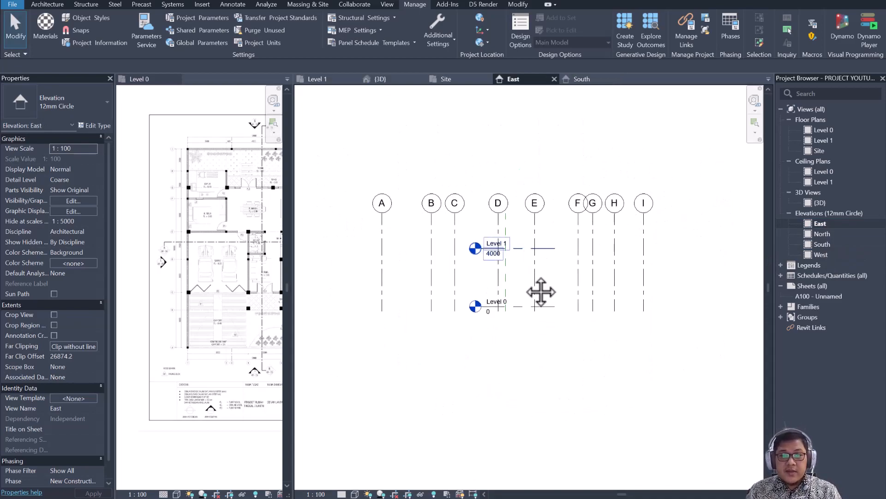
pyautogui.moveTo(541, 292); pyautogui.dragTo(539, 324, button='middle')
pyautogui.scroll(1, 500, 260)
pyautogui.moveTo(506, 279); pyautogui.dragTo(530, 254, button='middle')
pyautogui.scroll(-2, 505, 300)
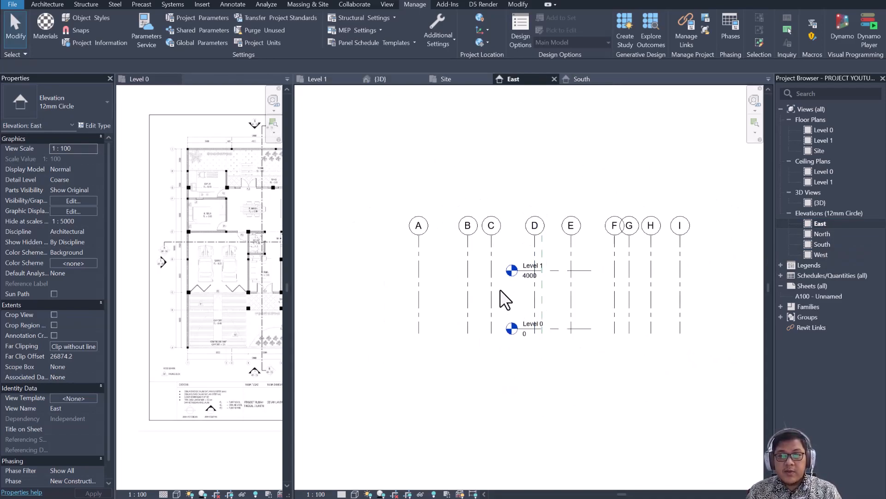
pyautogui.moveTo(642, 281); pyautogui.dragTo(639, 296, button='middle')
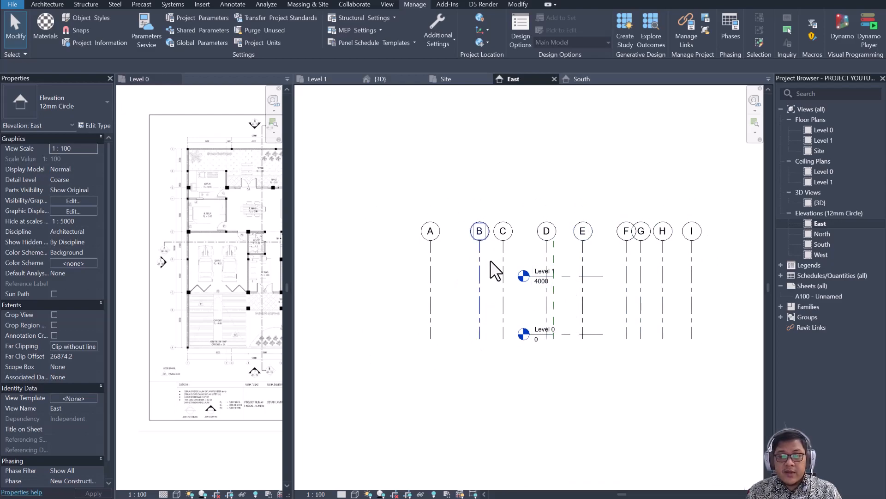
pyautogui.scroll(1, 536, 273)
pyautogui.moveTo(551, 288); pyautogui.dragTo(530, 283, button='middle')
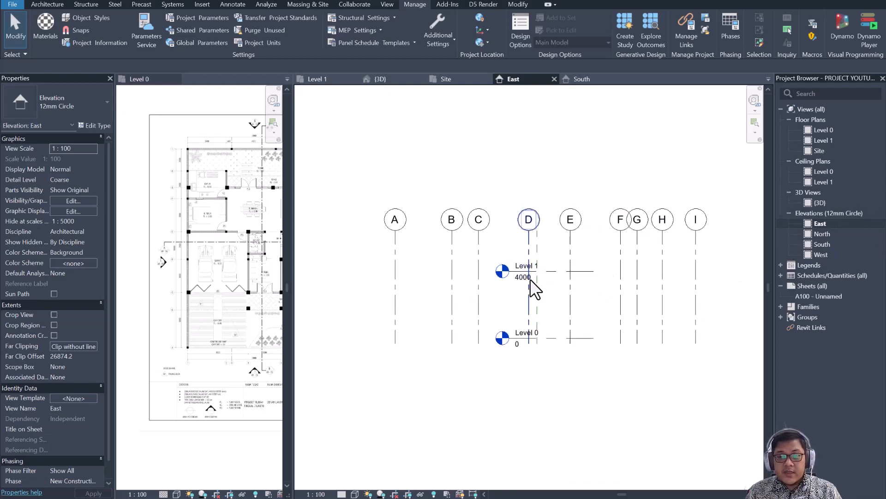
# Lengthen the aligned Level 0 and Level 1 lines in the East elevation so they extend past grids A and I
pyautogui.click(531, 279)
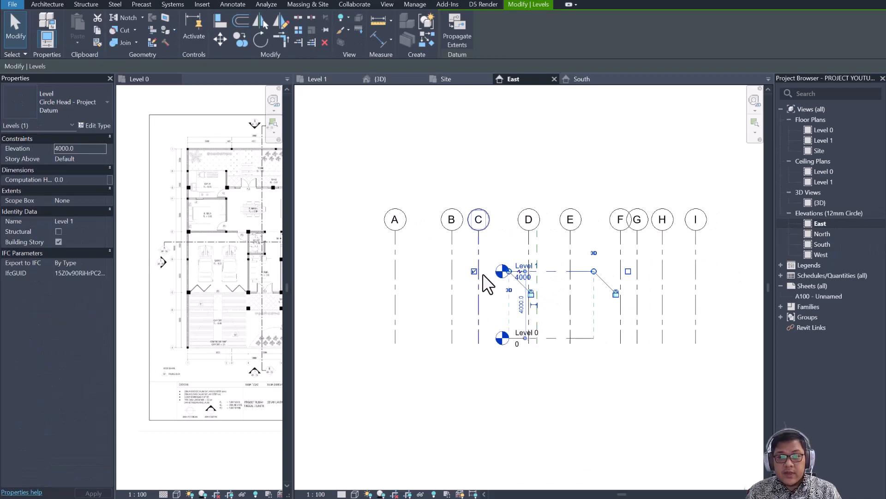
pyautogui.scroll(2, 501, 269)
pyautogui.scroll(-2, 528, 275)
pyautogui.moveTo(543, 287); pyautogui.dragTo(570, 279, button='middle')
pyautogui.moveTo(543, 266); pyautogui.dragTo(339, 267)
pyautogui.moveTo(633, 276); pyautogui.dragTo(545, 288, button='middle')
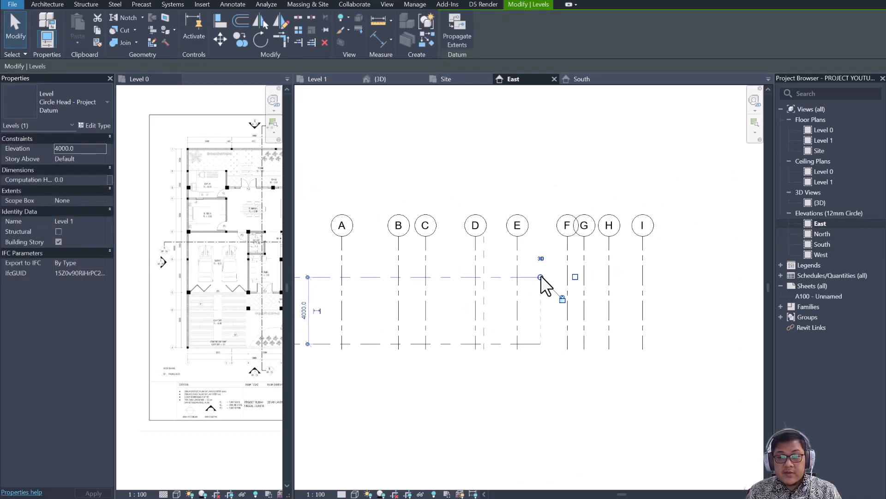
pyautogui.moveTo(541, 276); pyautogui.dragTo(694, 277)
pyautogui.scroll(-4, 647, 318)
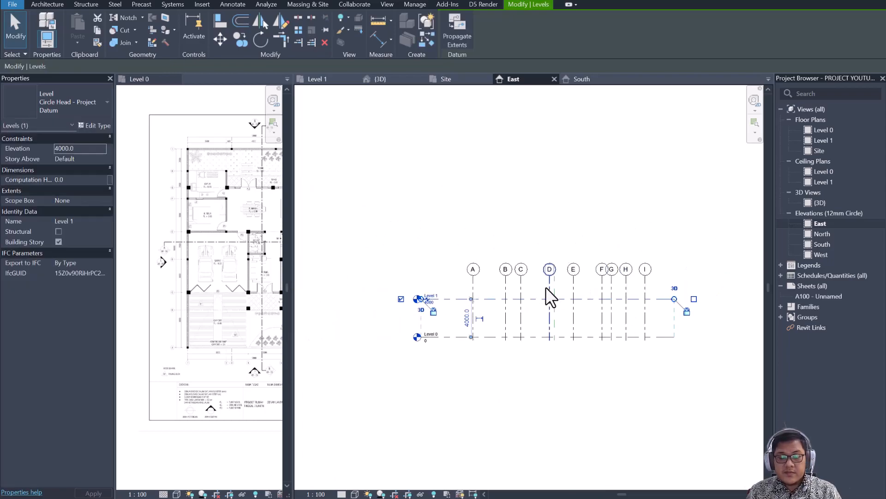
# Raise the aligned upper ends of grids A to I well above Level 1 in the East elevation
pyautogui.scroll(3, 492, 286)
pyautogui.moveTo(492, 286); pyautogui.dragTo(476, 297, button='middle')
pyautogui.click(733, 294)
pyautogui.moveTo(733, 292); pyautogui.dragTo(425, 224)
pyautogui.scroll(2, 450, 272)
pyautogui.scroll(1, 447, 276)
pyautogui.click(447, 271)
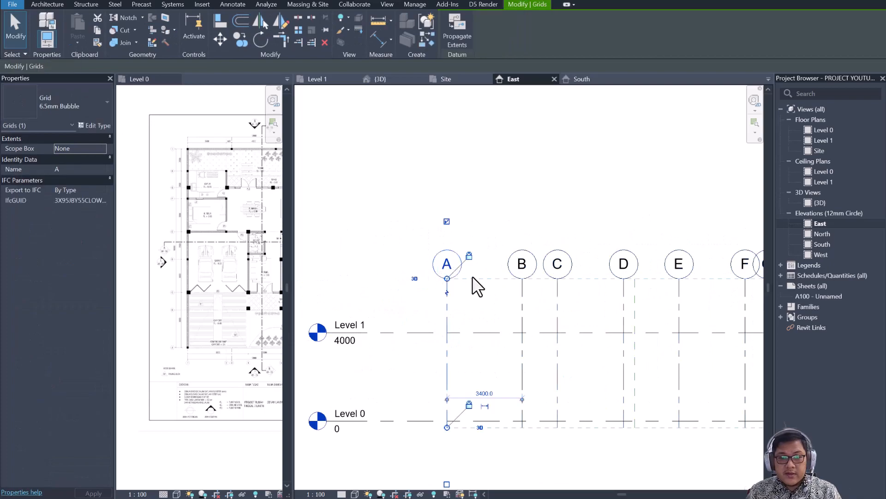
pyautogui.moveTo(447, 278); pyautogui.dragTo(454, 131)
pyautogui.scroll(-2, 434, 271)
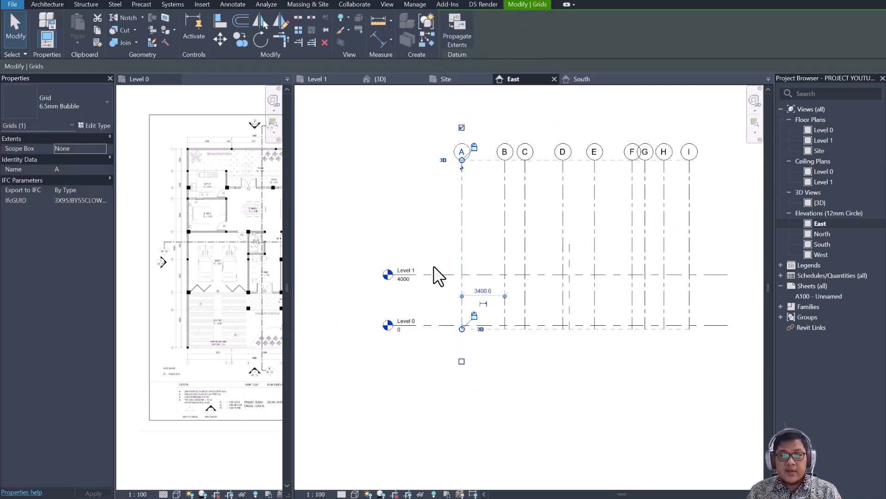
# Copy Level 1 upward by 3500 in the East elevation, using the Multiple copy option
pyautogui.scroll(2, 416, 273)
pyautogui.moveTo(466, 309)
pyautogui.mouseDown(button='middle')
pyautogui.moveTo(442, 317)
pyautogui.moveTo(471, 309)
pyautogui.moveTo(459, 321)
pyautogui.moveTo(466, 315)
pyautogui.mouseUp(button='middle')
pyautogui.click(450, 320)
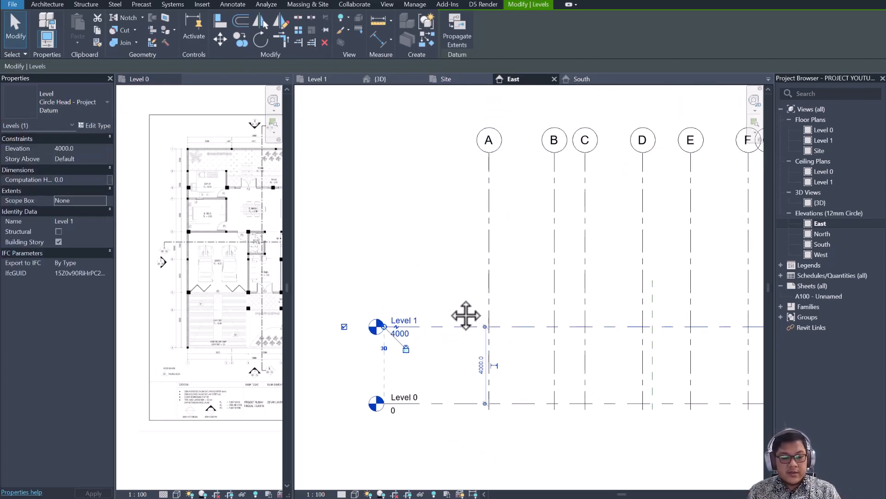
pyautogui.click(460, 300)
pyautogui.click(459, 325)
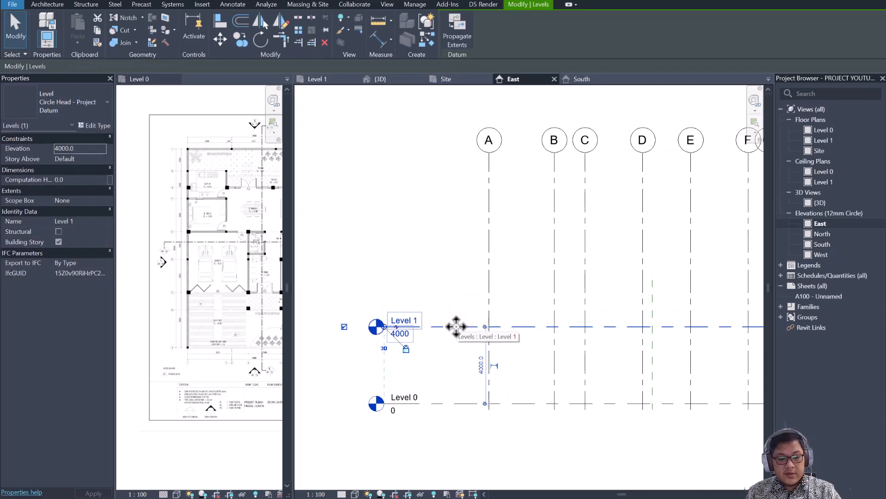
pyautogui.press('c')
pyautogui.press('o')
pyautogui.click(461, 326)
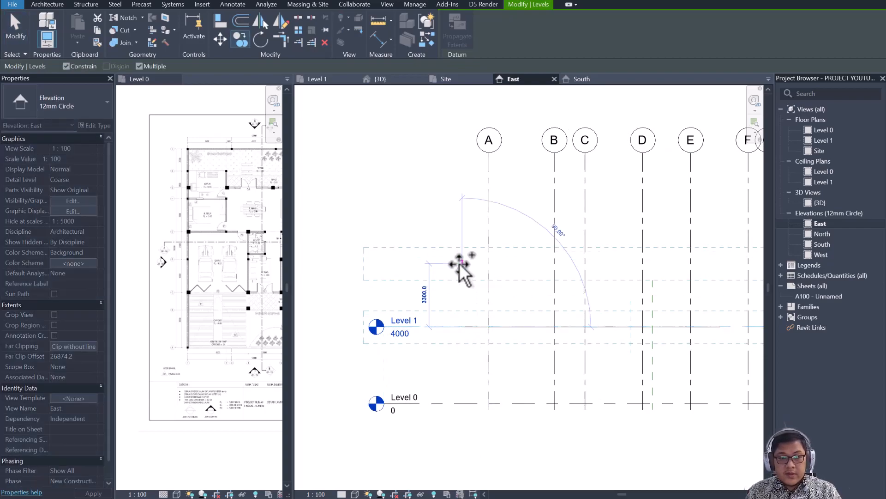
pyautogui.write('3500')
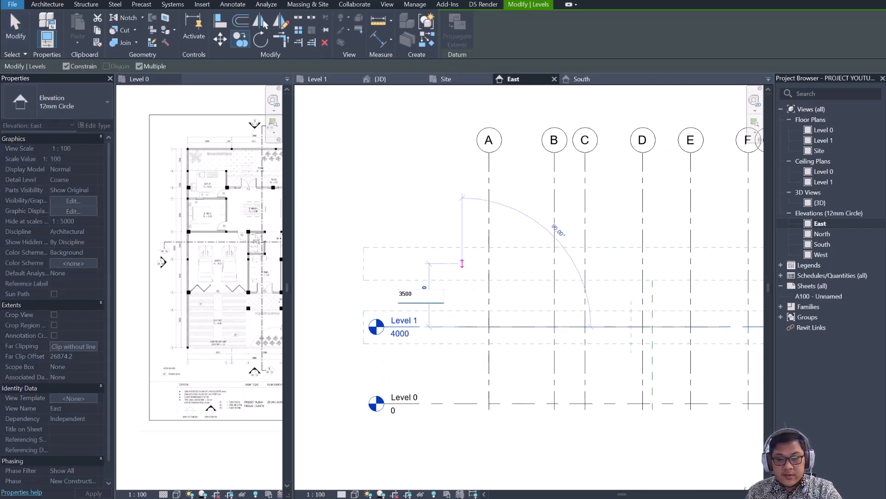
pyautogui.press('Return')
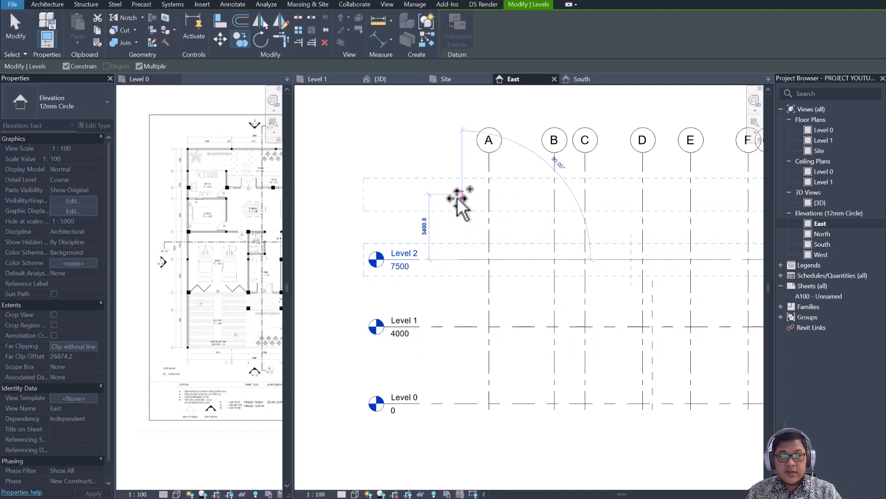
# Place another level copy 3500 above Level 2 and finish copying
pyautogui.write('350')
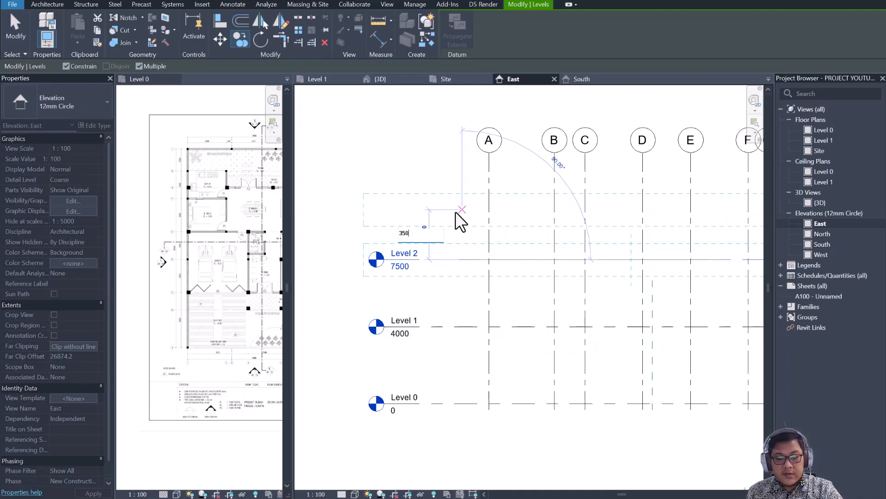
pyautogui.write('0')
pyautogui.press('Return')
pyautogui.press('Escape')
pyautogui.press('Escape')
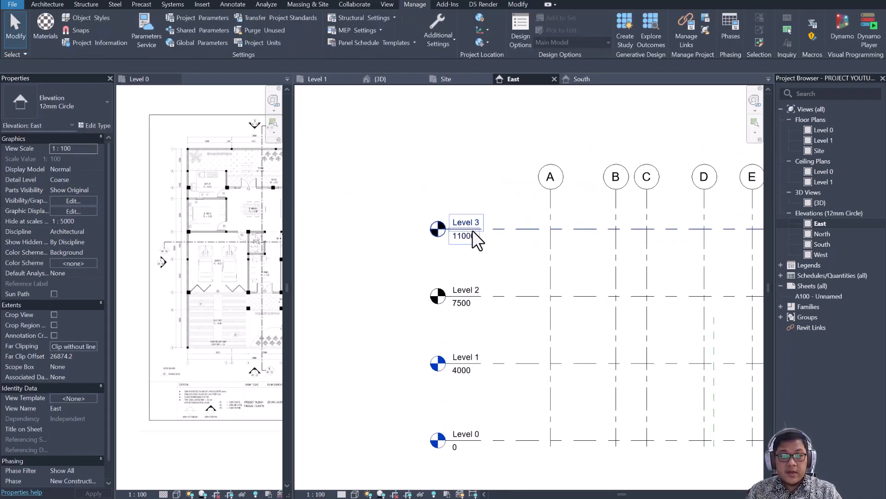
# Rename the uppermost level, Level 3, as ATAP
pyautogui.scroll(2, 473, 230)
pyautogui.click(445, 196)
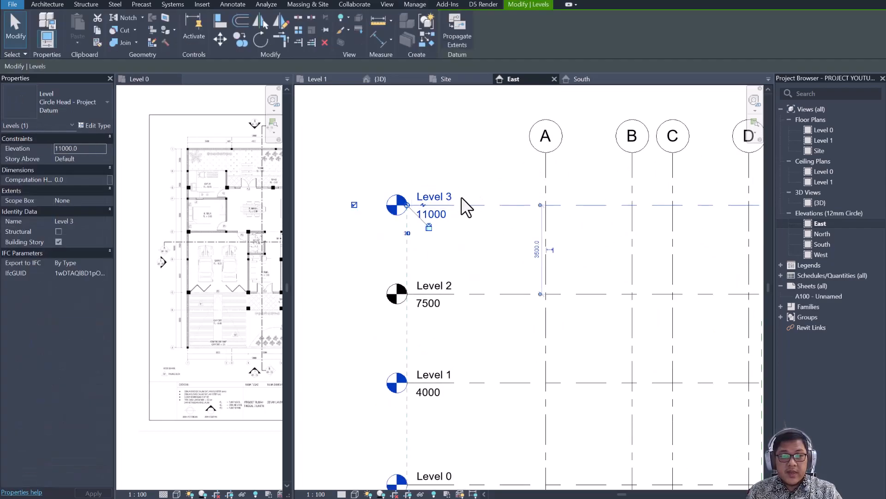
pyautogui.scroll(-2, 425, 184)
pyautogui.click(435, 188)
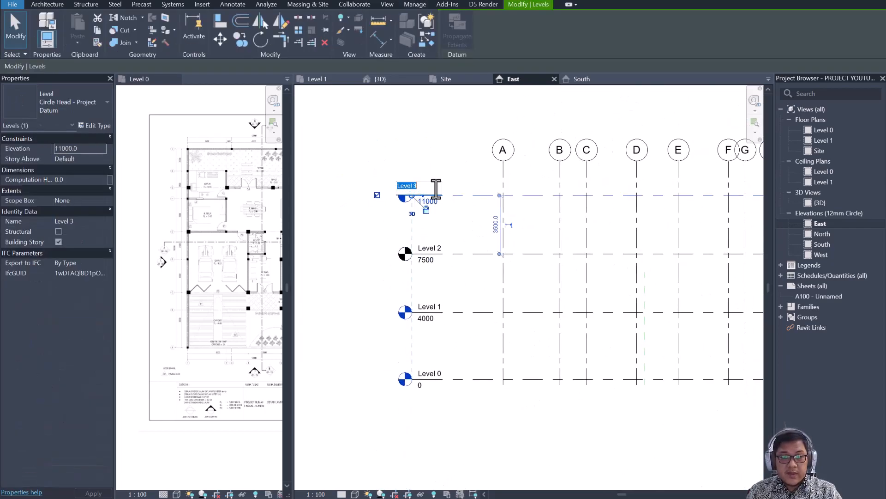
pyautogui.press('capslock')
pyautogui.write('ATAP')
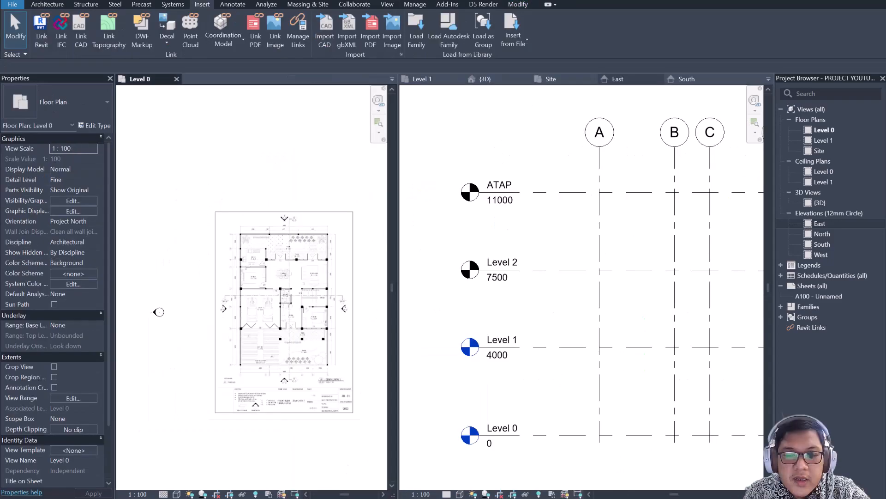
pyautogui.click(533, 266)
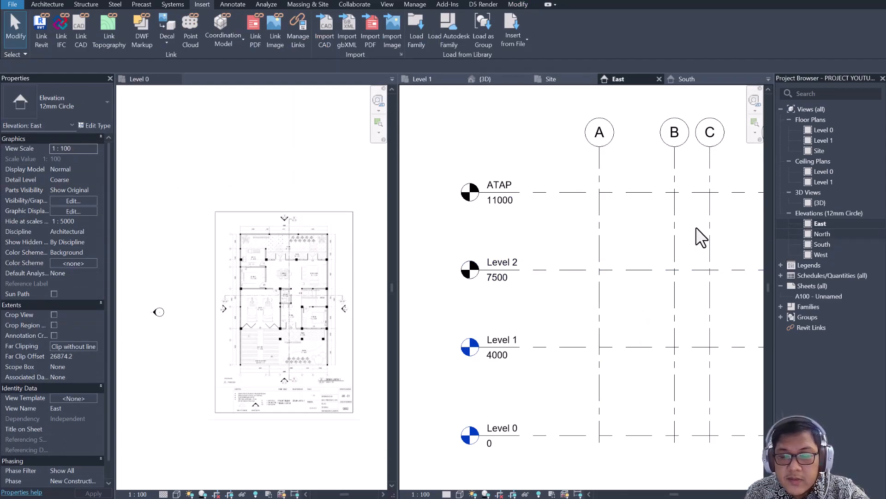
pyautogui.click(258, 36)
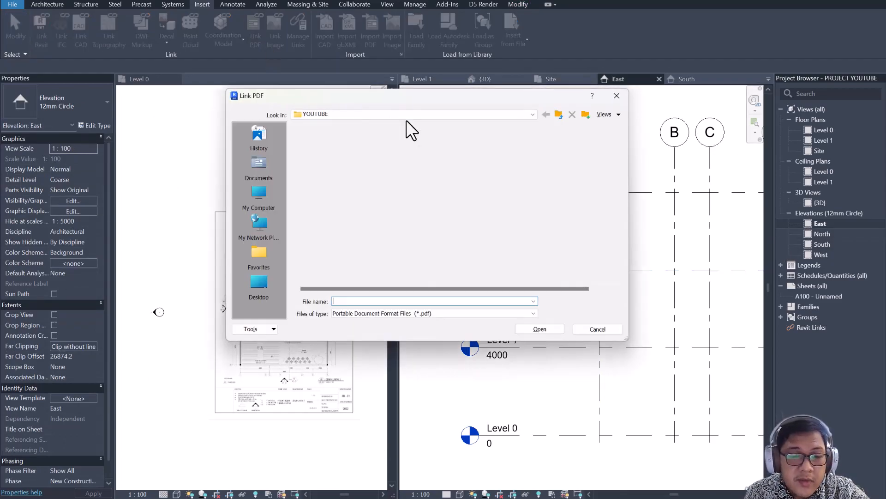
pyautogui.doubleClick(321, 158)
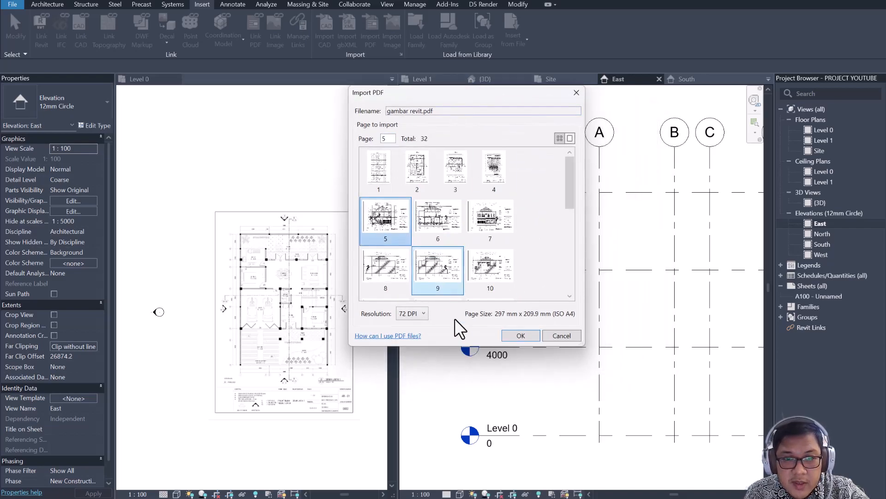
pyautogui.click(412, 314)
pyautogui.click(416, 363)
pyautogui.click(520, 336)
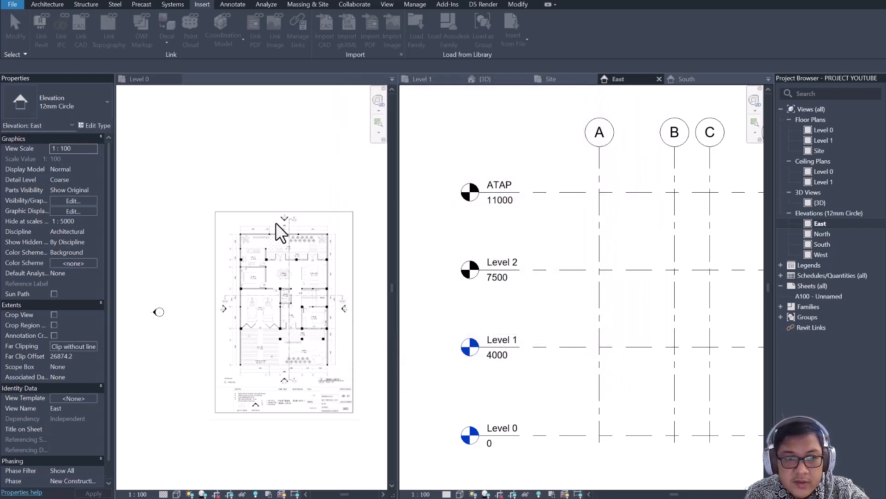
# Link page 5 of gambar revit.pdf at 600 DPI into the Level 0 plan, placing it above the floor-plan sheet
pyautogui.click(305, 245)
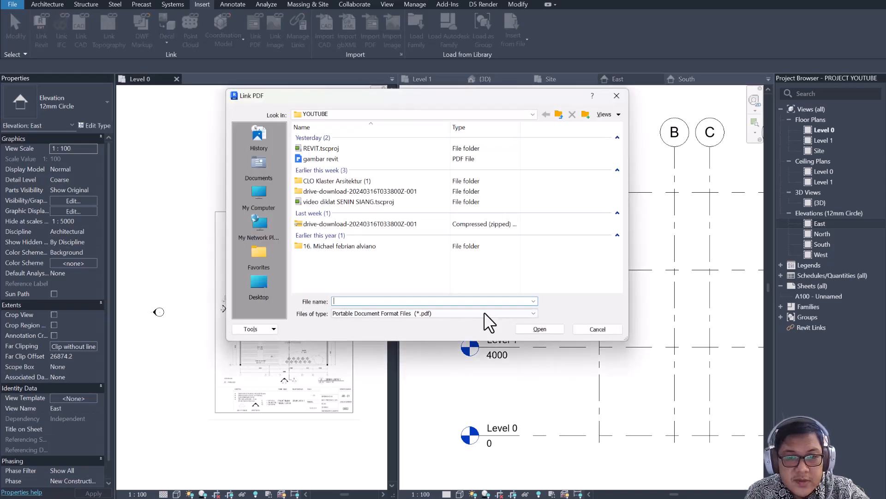
pyautogui.click(344, 160)
pyautogui.click(540, 329)
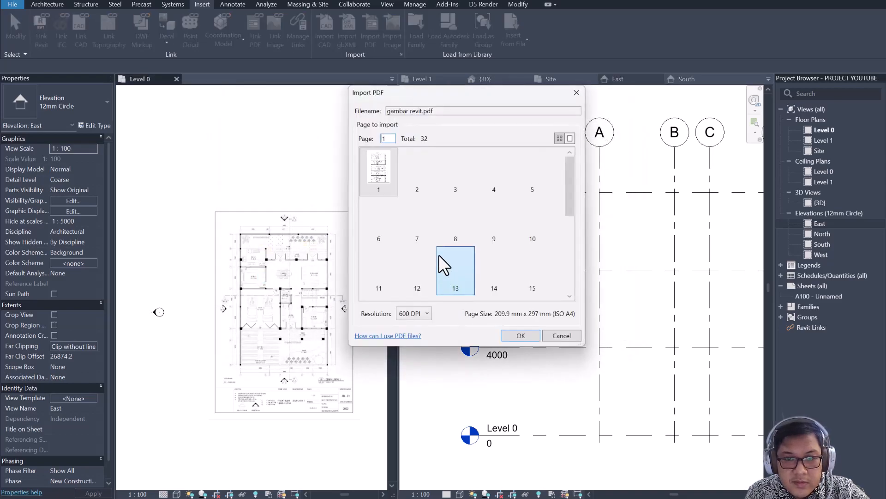
pyautogui.click(527, 337)
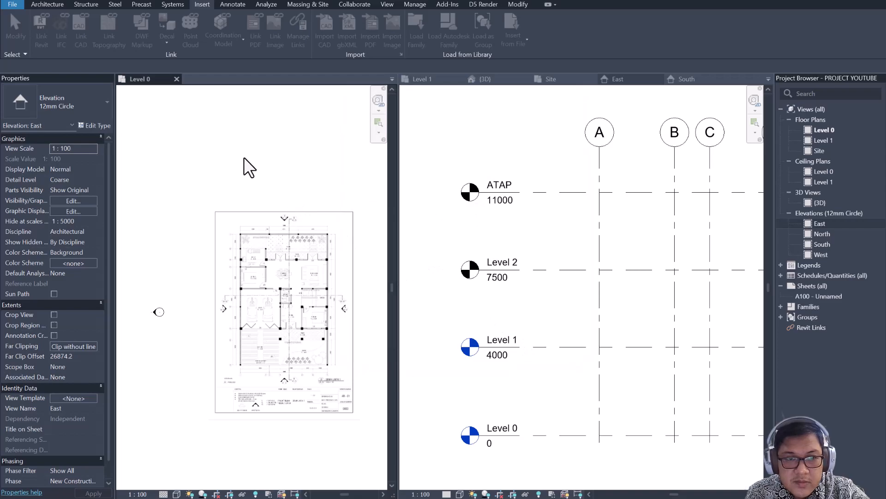
pyautogui.moveTo(299, 208); pyautogui.dragTo(338, 329, button='middle')
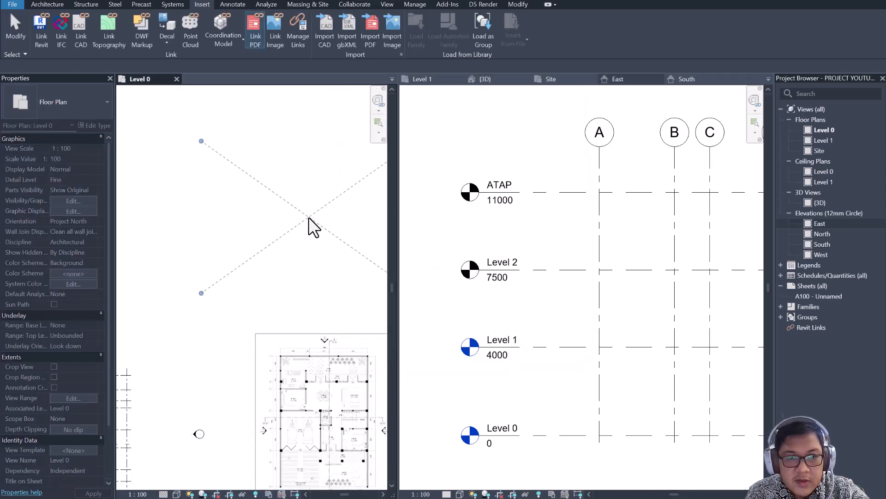
pyautogui.click(308, 217)
pyautogui.moveTo(244, 245); pyautogui.dragTo(389, 239, button='middle')
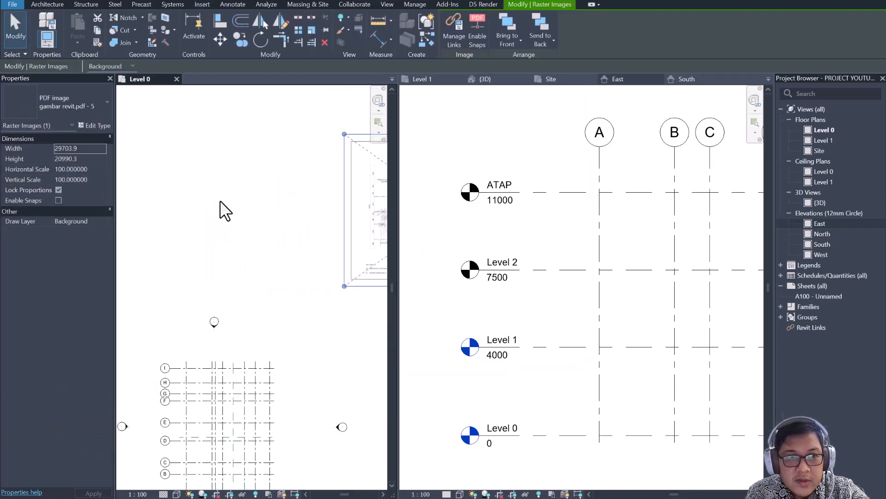
# Link page 7 of gambar revit.pdf at 600 DPI into the Level 0 plan, placing it in the empty area above the grids
pyautogui.click(204, 4)
pyautogui.click(257, 38)
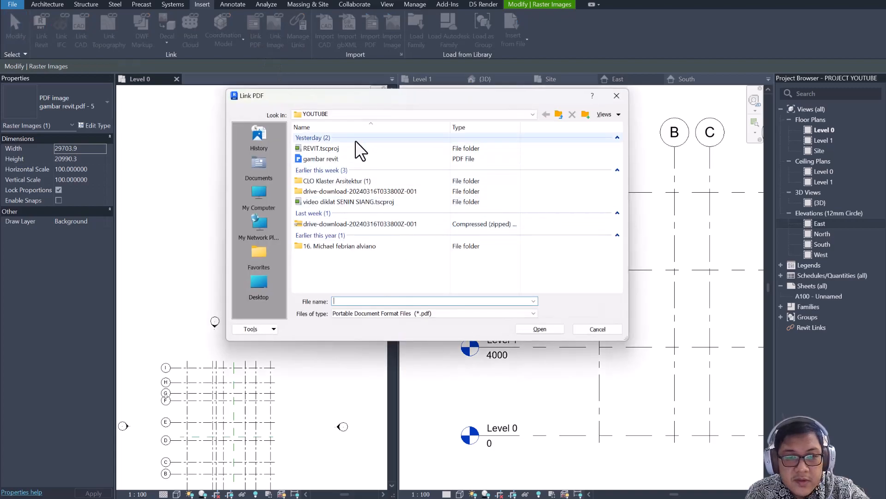
pyautogui.doubleClick(340, 159)
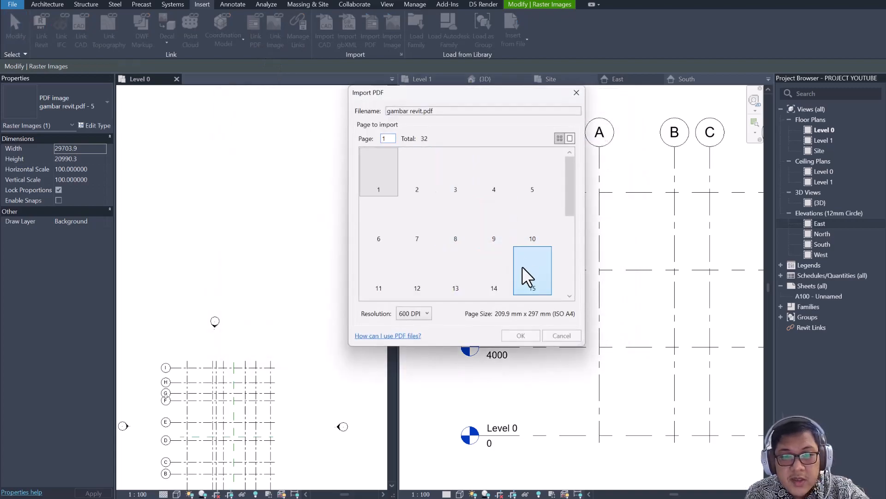
pyautogui.click(501, 240)
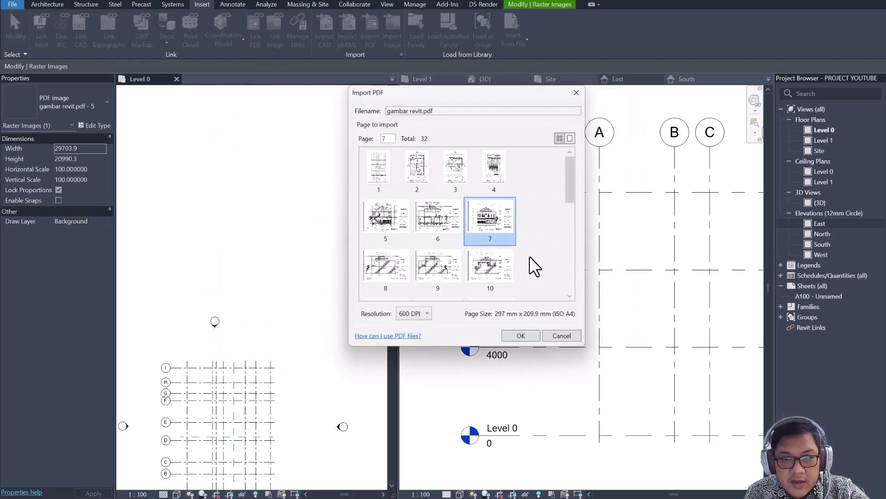
pyautogui.click(519, 334)
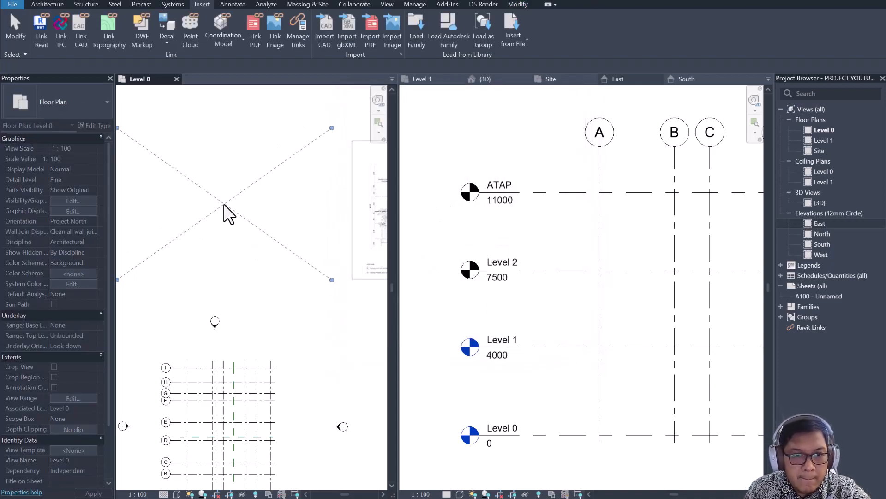
pyautogui.click(223, 214)
# Examine the floor, ceiling and frame elevation marks on the linked TAMPAK DEPAN drawing
pyautogui.scroll(2, 228, 202)
pyautogui.scroll(4, 229, 202)
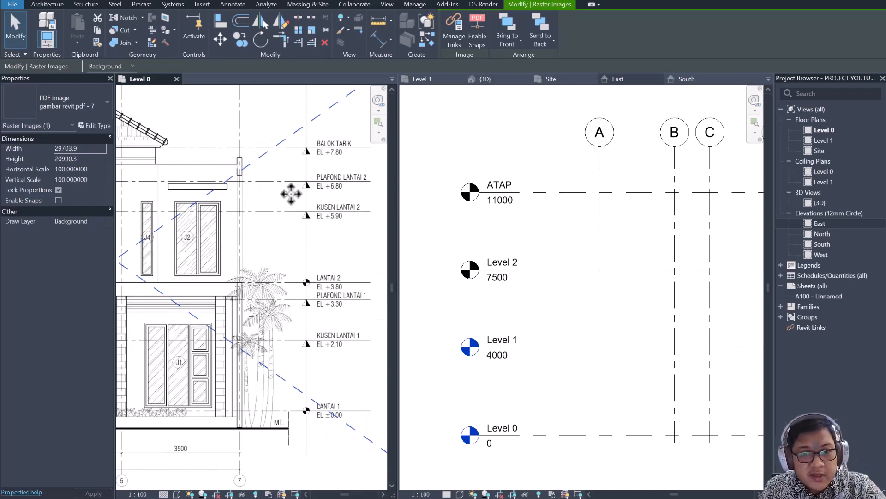
pyautogui.scroll(-4, 297, 203)
pyautogui.scroll(2, 286, 225)
pyautogui.scroll(3, 286, 226)
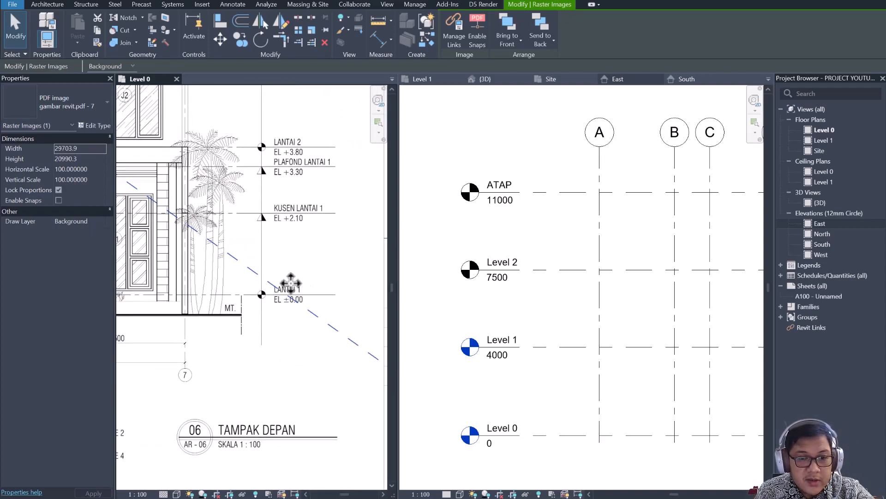
pyautogui.moveTo(289, 291); pyautogui.dragTo(332, 336, button='middle')
pyautogui.scroll(-2, 266, 245)
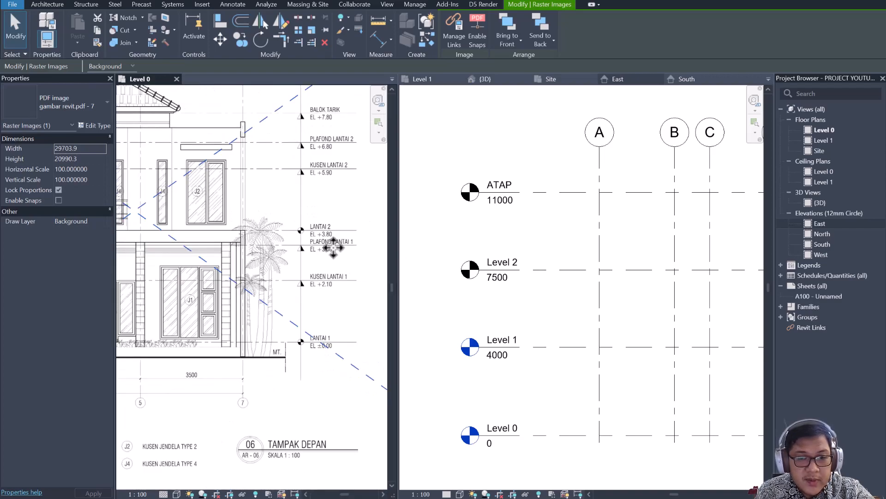
pyautogui.scroll(4, 254, 237)
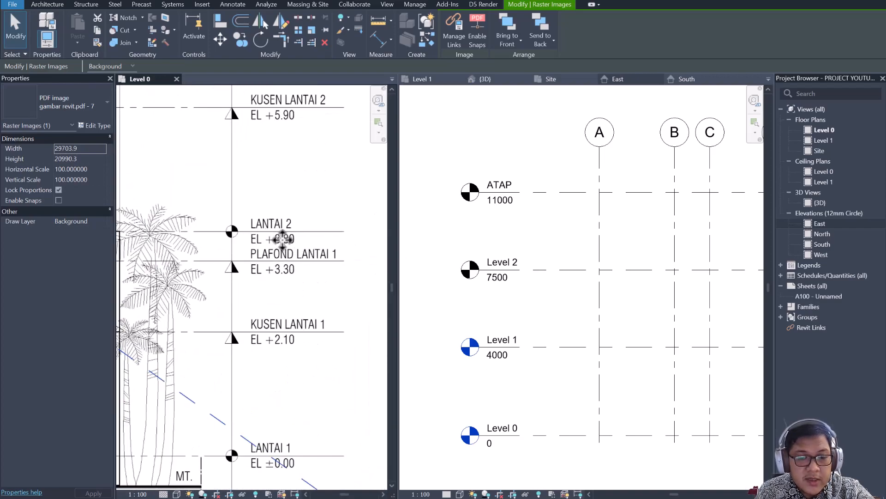
pyautogui.scroll(1, 556, 312)
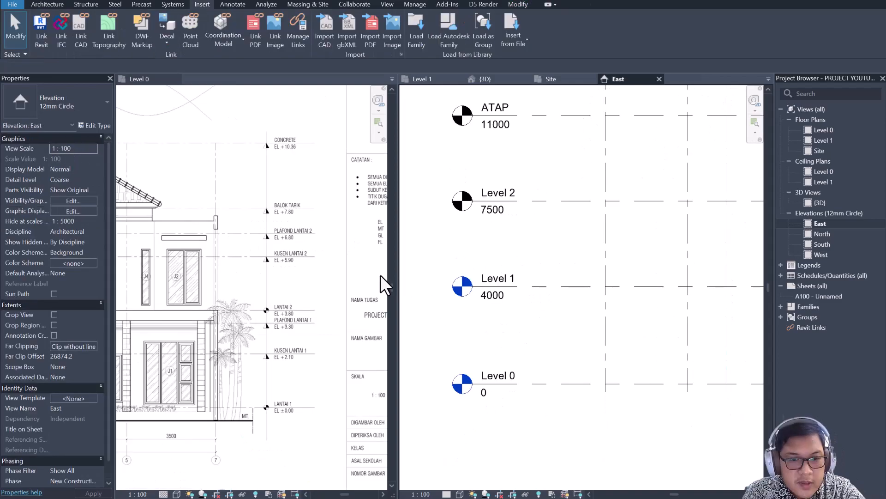
# Rename Level 0 as LANTAI 1 in the East elevation and rename its corresponding views too
pyautogui.scroll(-3, 504, 376)
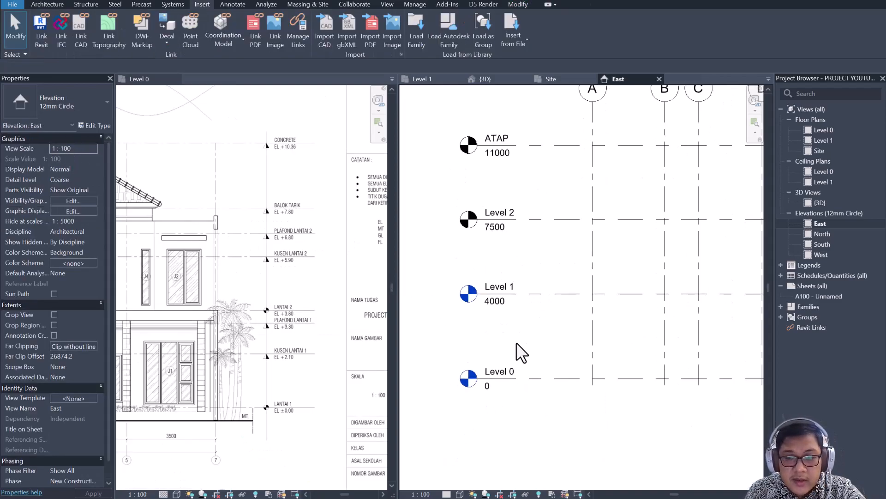
pyautogui.scroll(2, 503, 364)
pyautogui.click(504, 369)
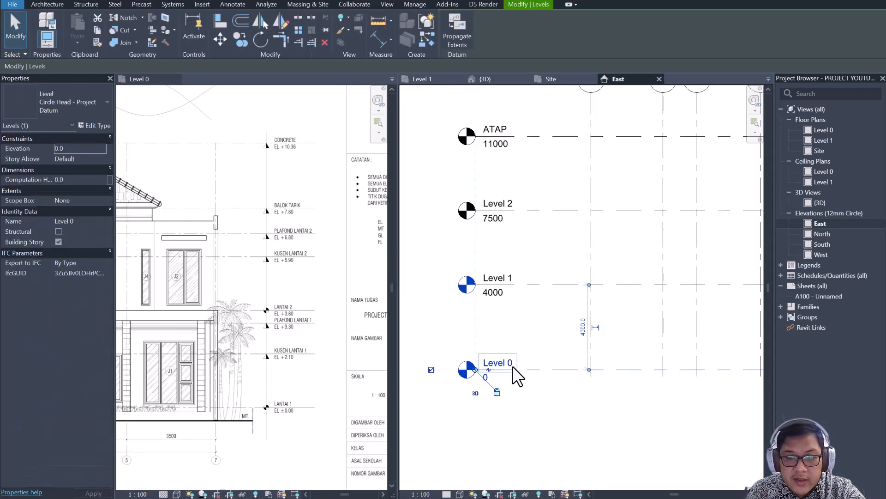
pyautogui.click(498, 361)
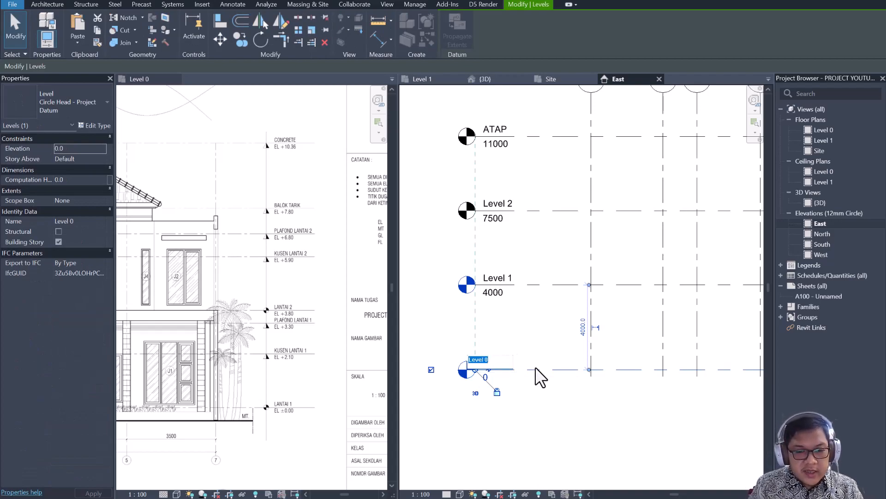
pyautogui.write('LANT')
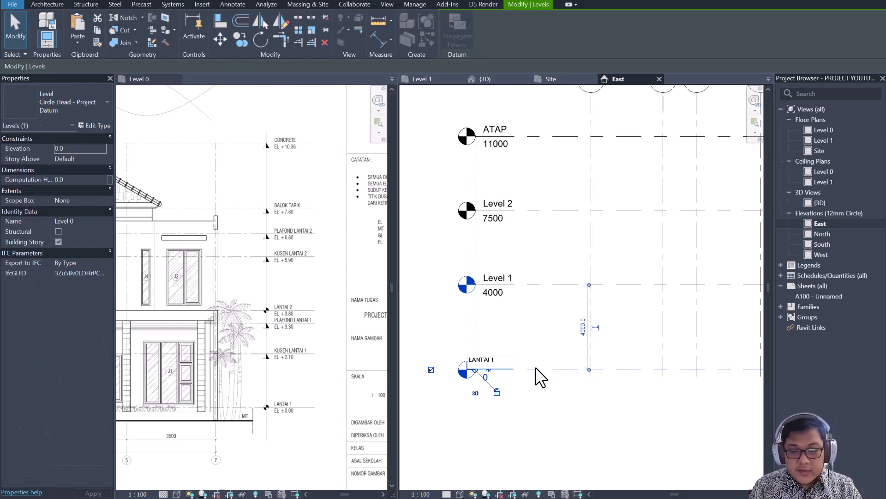
pyautogui.write('AI 1')
pyautogui.press('Return')
pyautogui.click(483, 254)
# Rename Level 1 as LANTAI 2, with a space before the number, and rename its corresponding views too
pyautogui.click(496, 289)
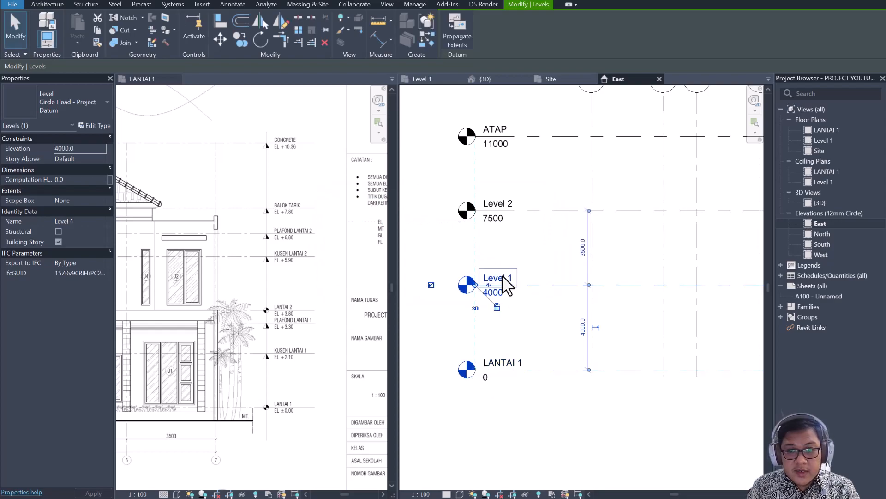
pyautogui.click(494, 278)
pyautogui.write('LANTA')
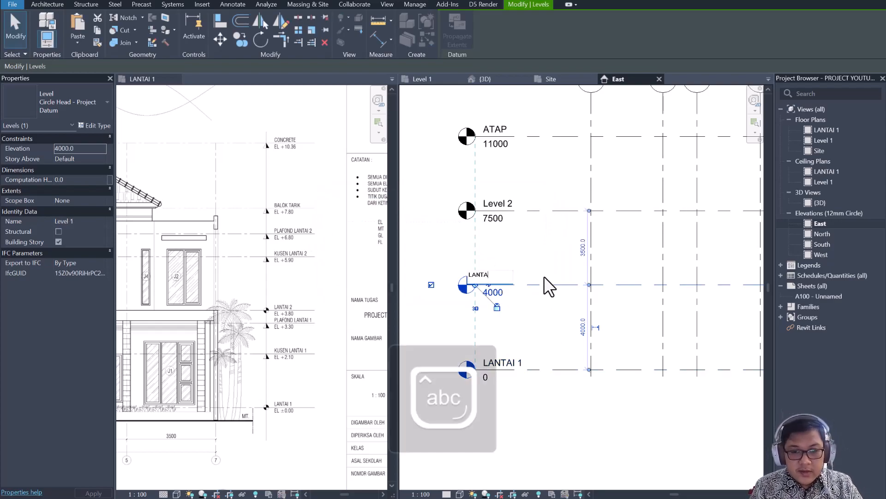
pyautogui.write('I2')
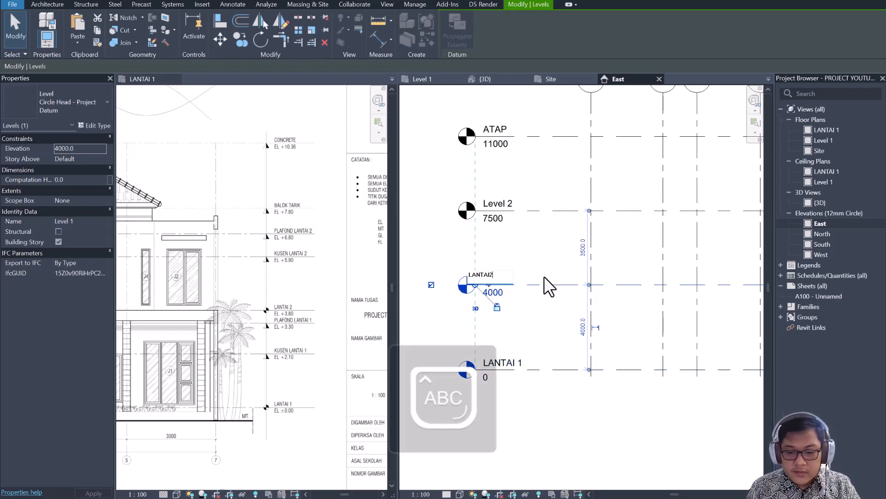
pyautogui.press('Return')
pyautogui.click(482, 255)
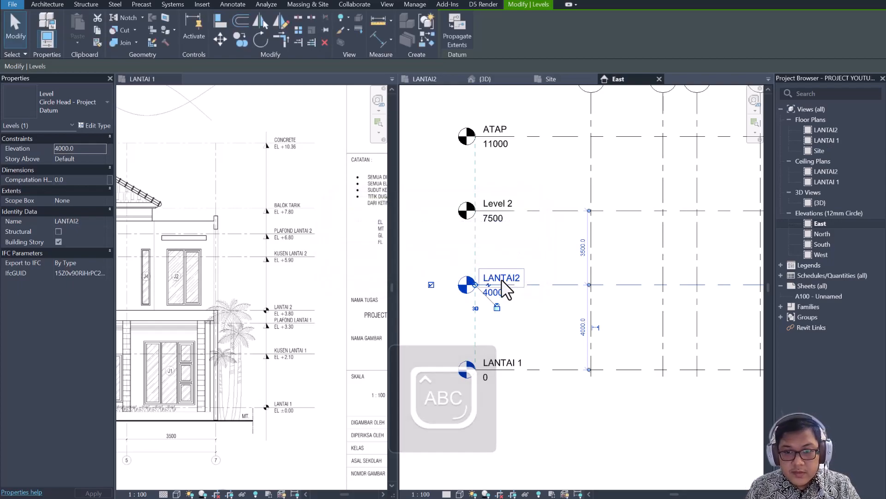
pyautogui.press('Return')
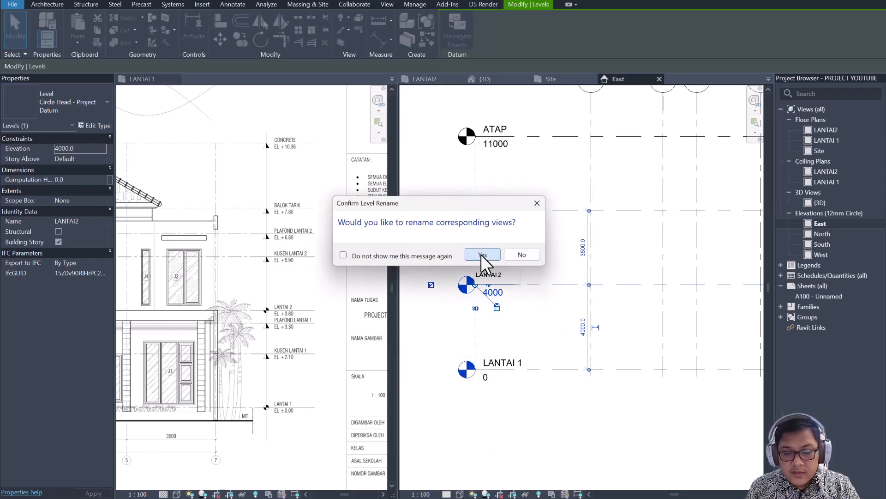
pyautogui.click(483, 255)
# Rename Level 2, the level just below ATAP, as RING BALOK
pyautogui.click(507, 206)
pyautogui.click(508, 203)
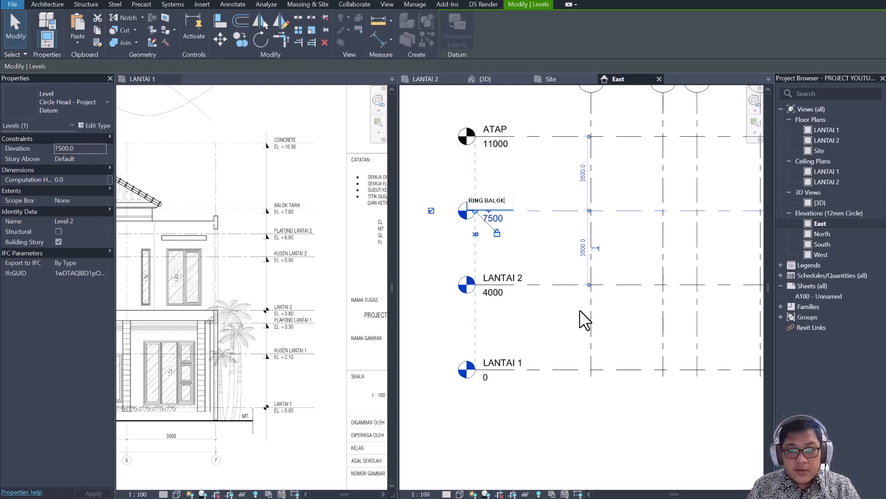
pyautogui.press('Return')
# Set the elevation of level LANTAI 2 to 3800 to match the PDF drawing
pyautogui.keyDown('ctrl'); pyautogui.scroll(3, 529, 168); pyautogui.keyUp('ctrl')
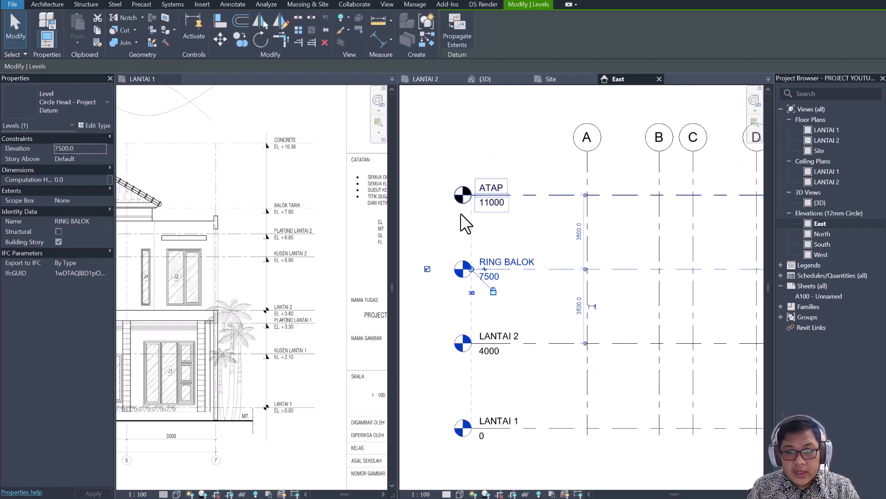
pyautogui.scroll(-2, 515, 281)
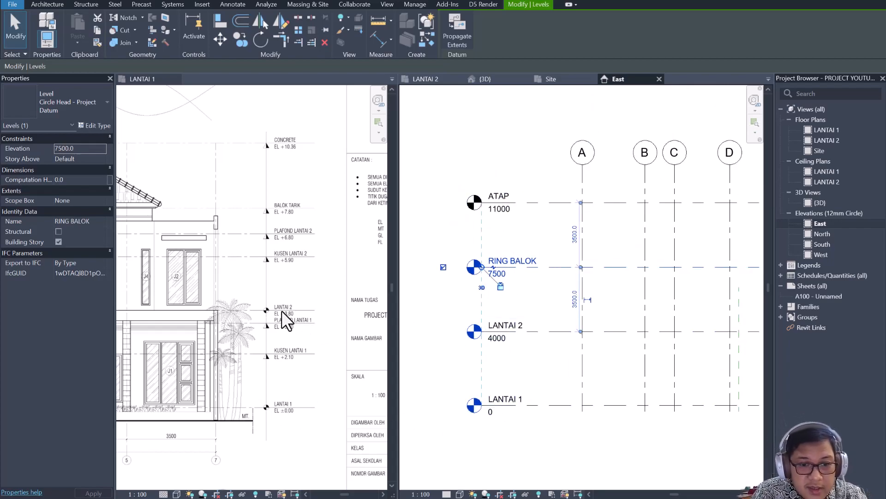
pyautogui.click(502, 343)
pyautogui.click(503, 341)
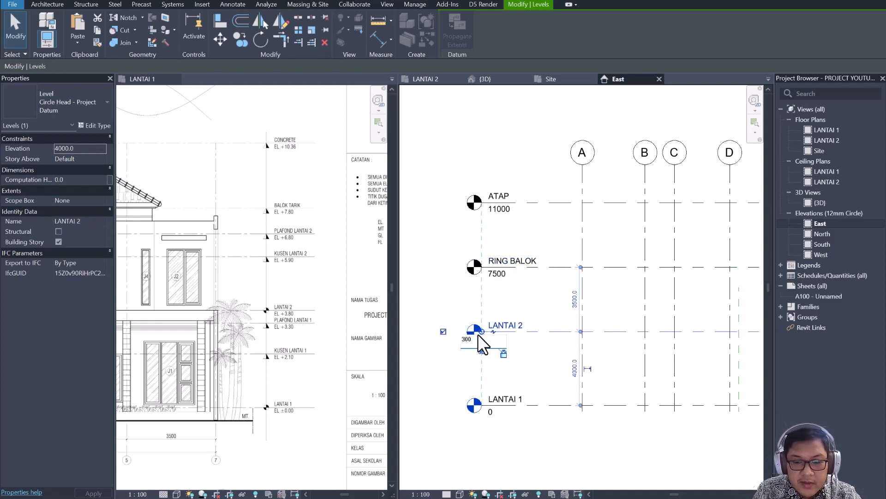
pyautogui.press('Return')
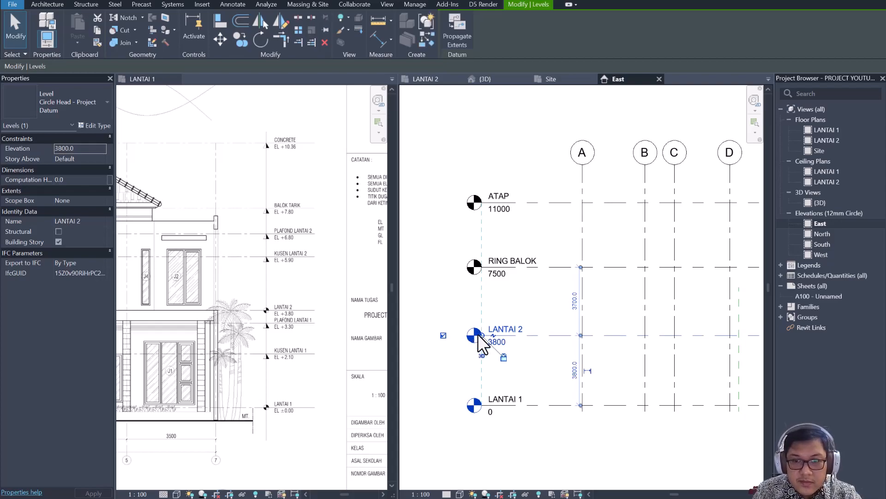
# Set the elevation of level RING BALOK to 7800 and that of level ATAP to 10360
pyautogui.click(504, 276)
pyautogui.click(496, 274)
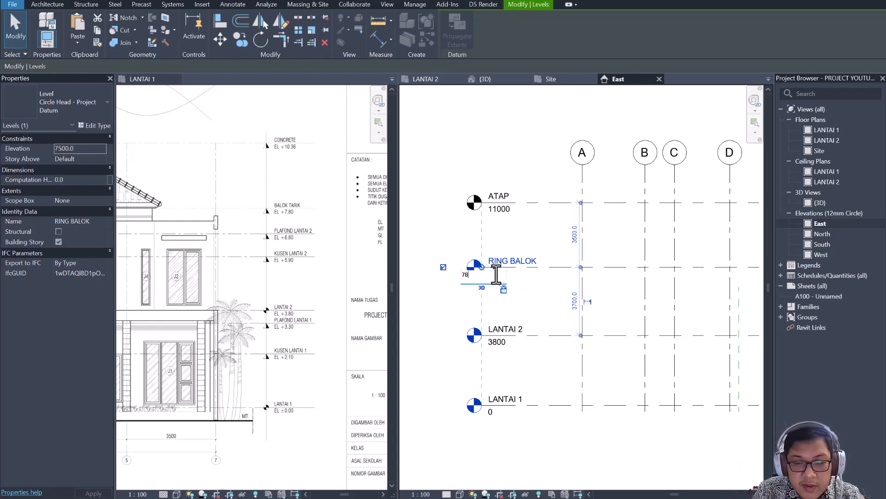
pyautogui.press('Return')
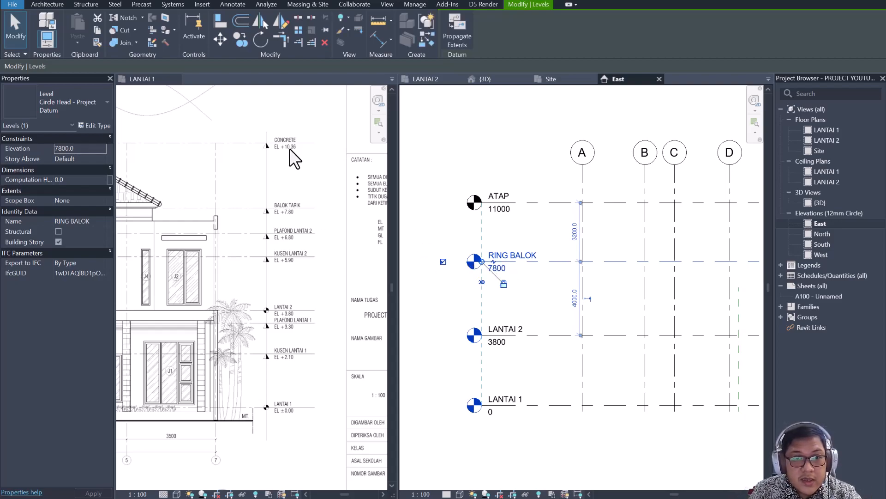
pyautogui.click(499, 208)
pyautogui.click(499, 209)
pyautogui.write('1')
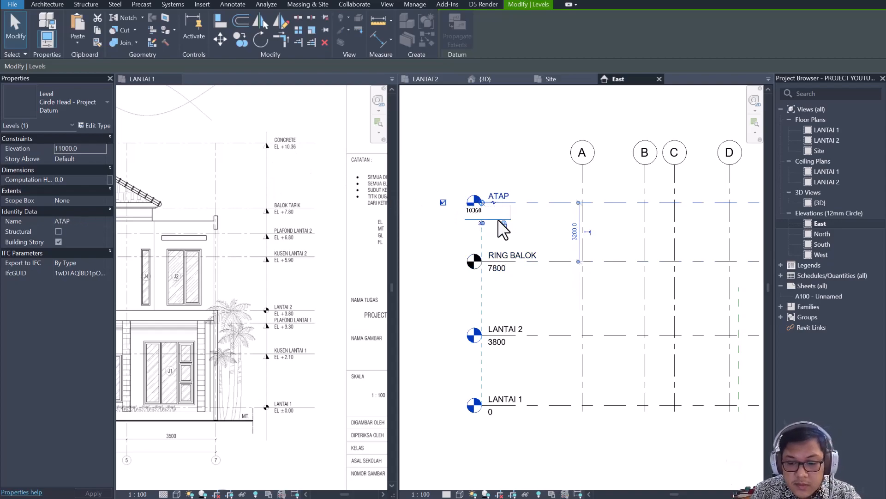
pyautogui.press('Return')
pyautogui.click(510, 187)
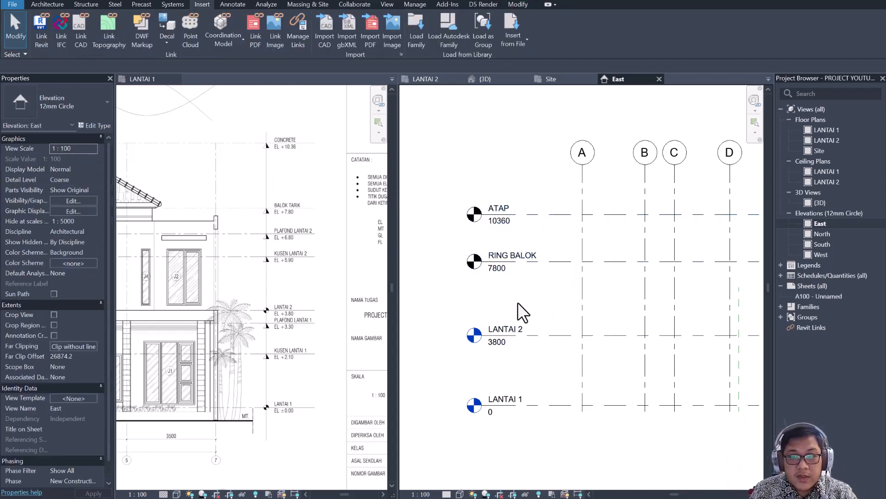
pyautogui.scroll(-1, 498, 266)
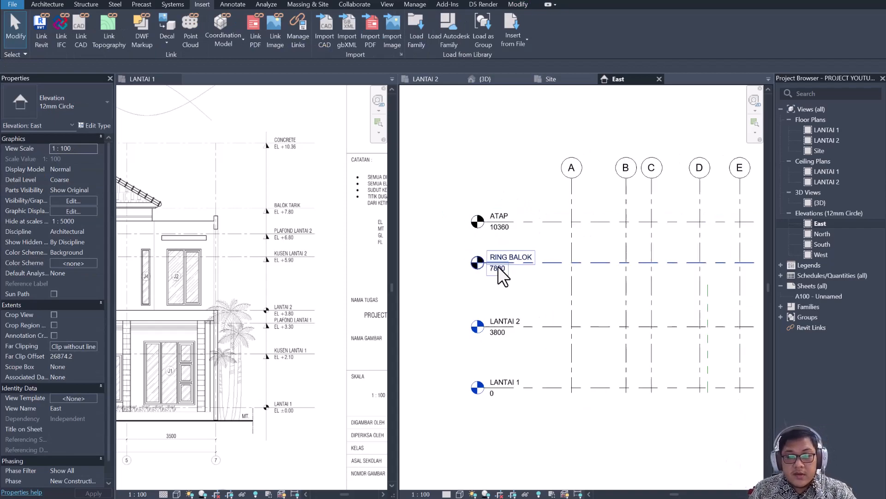
pyautogui.scroll(1, 571, 327)
pyautogui.moveTo(575, 329); pyautogui.dragTo(520, 344, button='middle')
pyautogui.scroll(-2, 528, 345)
pyautogui.moveTo(564, 314); pyautogui.dragTo(558, 261, button='middle')
# In the North elevation, lengthen the level lines so their heads clear grid 7 and their other ends pass grid 1
pyautogui.doubleClick(822, 234)
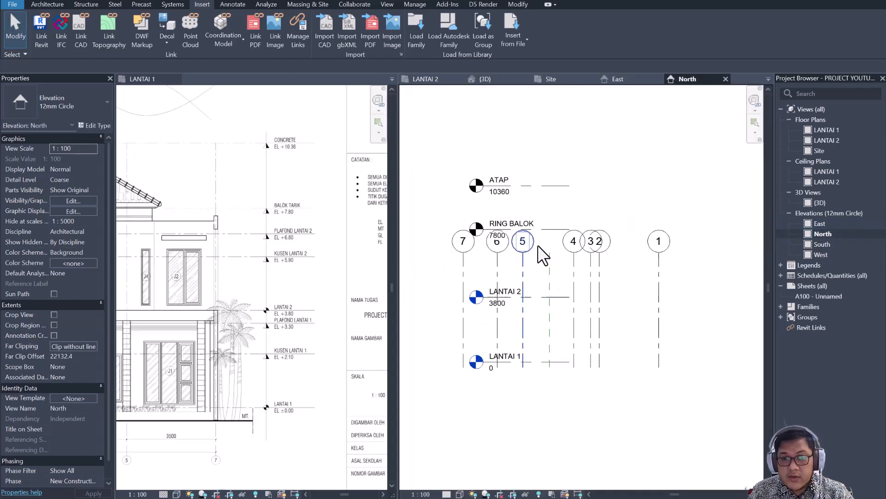
pyautogui.click(513, 276)
pyautogui.moveTo(514, 276); pyautogui.dragTo(467, 276)
pyautogui.moveTo(585, 274); pyautogui.dragTo(696, 274)
pyautogui.moveTo(463, 274); pyautogui.dragTo(433, 273)
# Extend the numbered grid lines upward above the ATAP level and downward below LANTAI 1
pyautogui.moveTo(519, 276); pyautogui.dragTo(547, 308, button='middle')
pyautogui.click(504, 256)
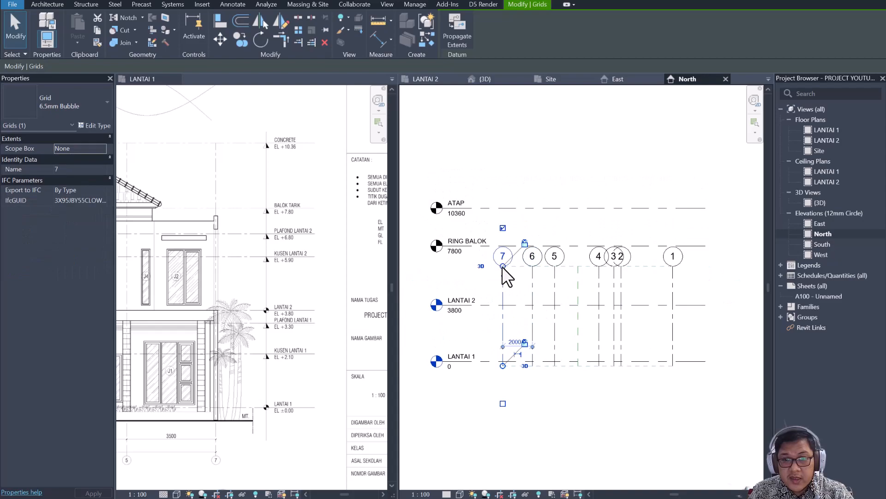
pyautogui.moveTo(503, 266); pyautogui.dragTo(502, 183)
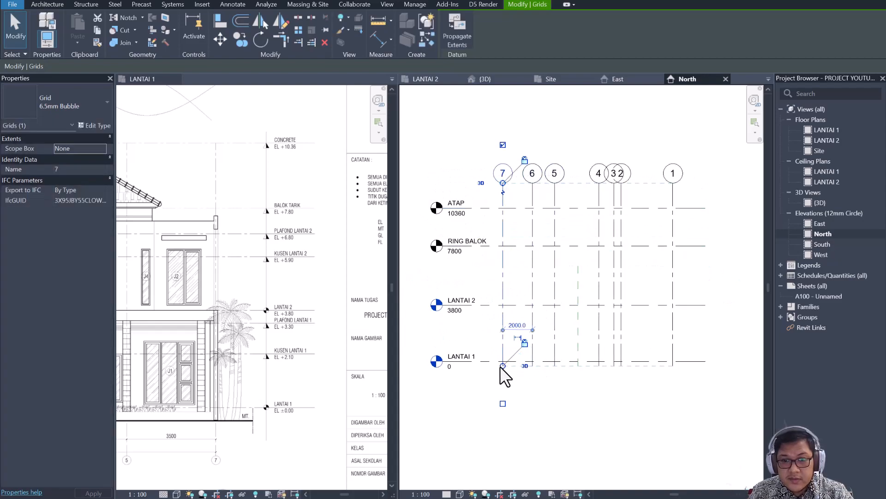
pyautogui.moveTo(503, 367); pyautogui.dragTo(503, 385)
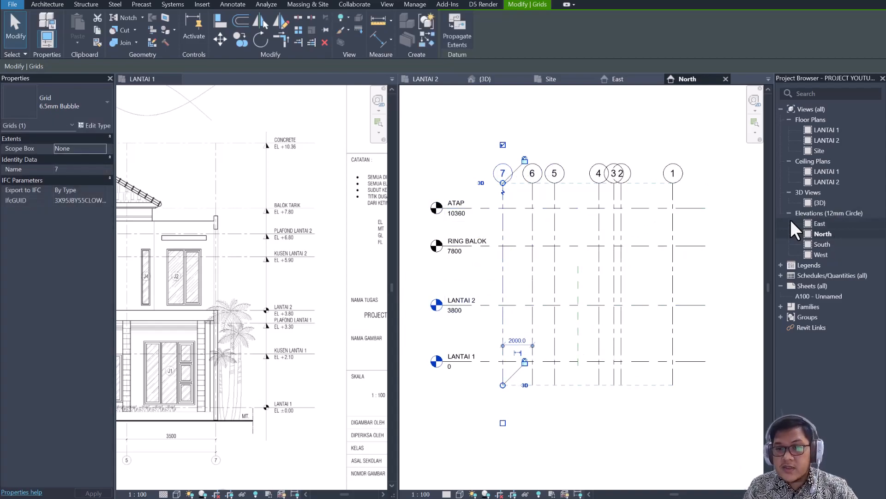
# In the South elevation, extend the level lines so the level heads stand well outside grid 1
pyautogui.doubleClick(823, 244)
pyautogui.scroll(-2, 554, 239)
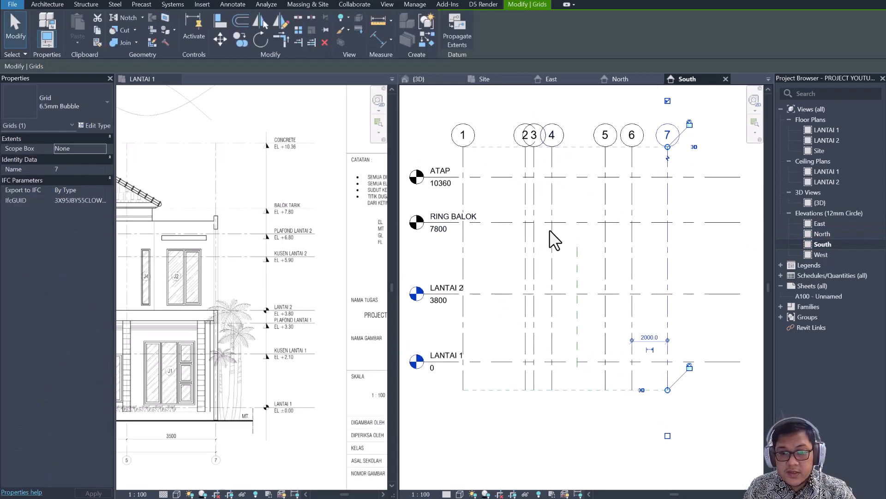
pyautogui.scroll(2, 510, 237)
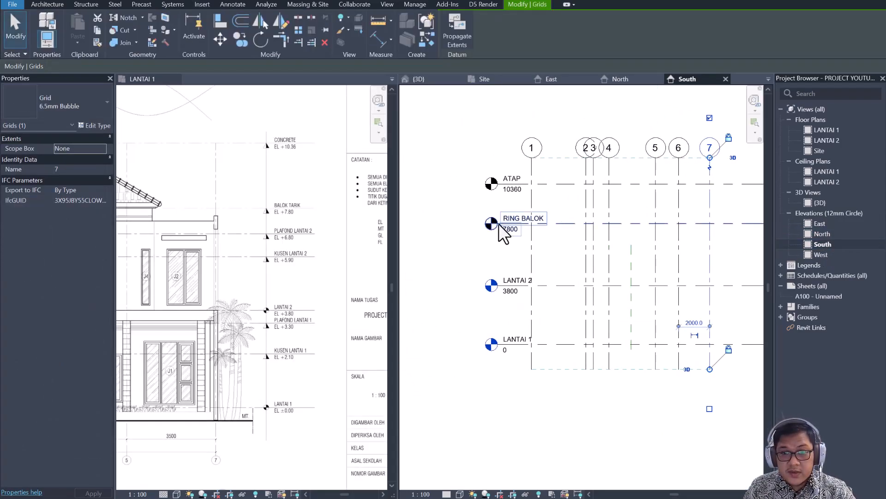
pyautogui.click(504, 233)
pyautogui.moveTo(497, 223); pyautogui.dragTo(450, 223)
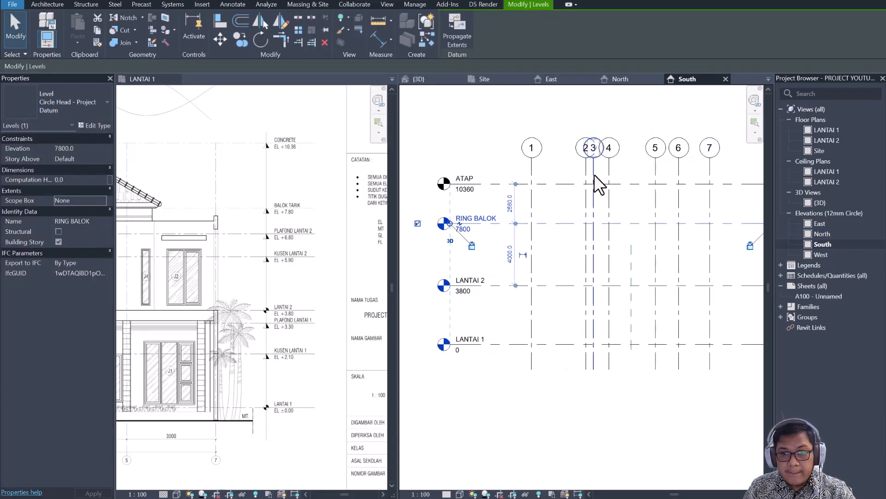
# Add elbows to grids 2, 3 and 4 in the South elevation and offset their bubbles so they no longer overlap
pyautogui.moveTo(599, 184); pyautogui.dragTo(557, 203, button='middle')
pyautogui.click(544, 189)
pyautogui.scroll(3, 544, 191)
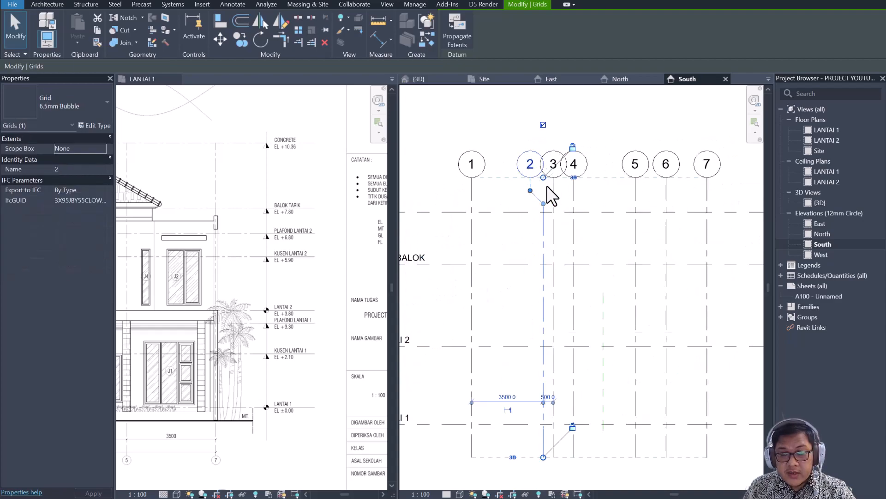
pyautogui.click(573, 197)
pyautogui.click(578, 189)
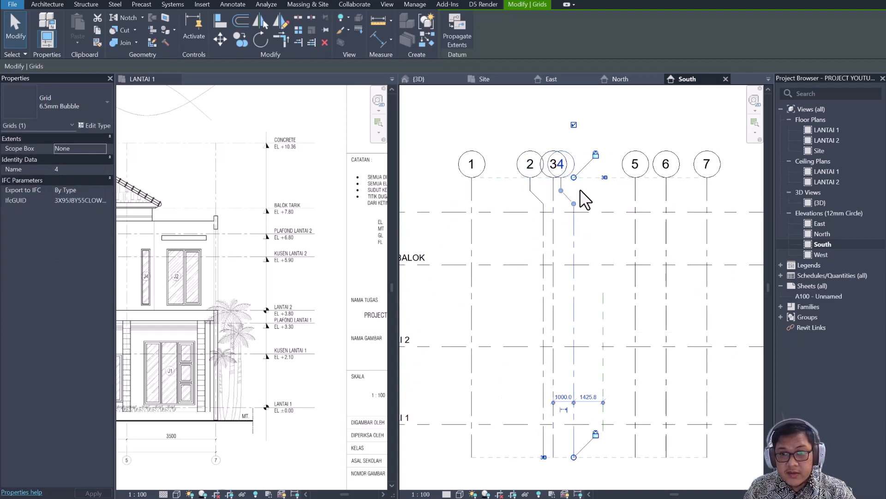
pyautogui.moveTo(560, 190)
pyautogui.mouseDown()
pyautogui.moveTo(595, 189)
pyautogui.moveTo(540, 200)
pyautogui.moveTo(564, 195)
pyautogui.mouseUp()
pyautogui.click(553, 190)
pyautogui.scroll(2, 555, 189)
pyautogui.click(555, 193)
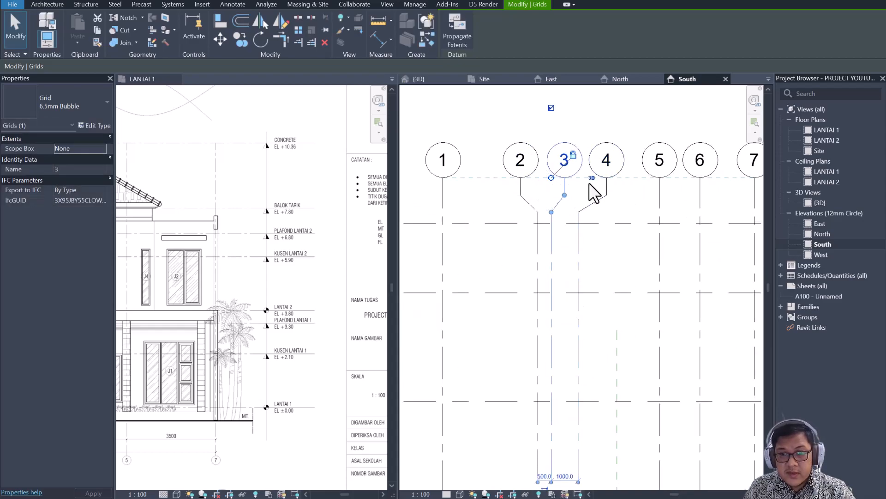
pyautogui.scroll(-6, 590, 187)
pyautogui.click(658, 268)
# Extend the vertical reference plane between grids 4 and 5 above the ATAP level and below LANTAI 1
pyautogui.scroll(3, 609, 281)
pyautogui.scroll(-1, 609, 284)
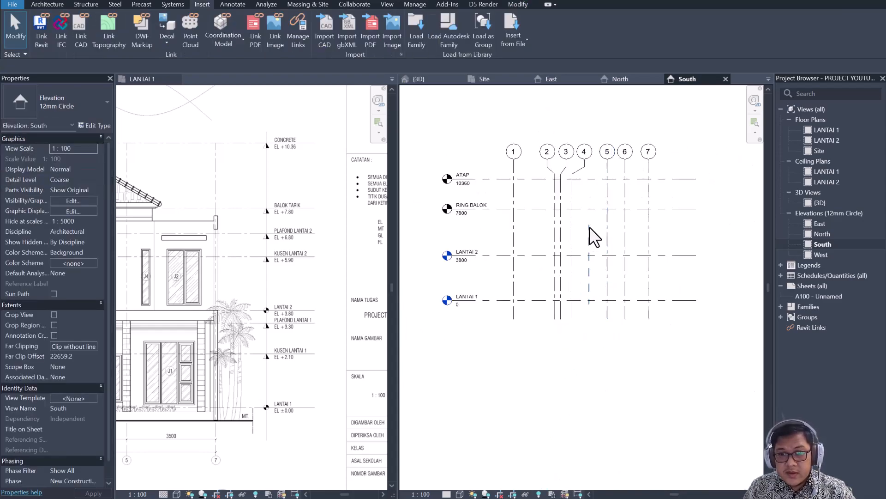
pyautogui.click(591, 238)
pyautogui.moveTo(603, 240); pyautogui.dragTo(598, 275, button='middle')
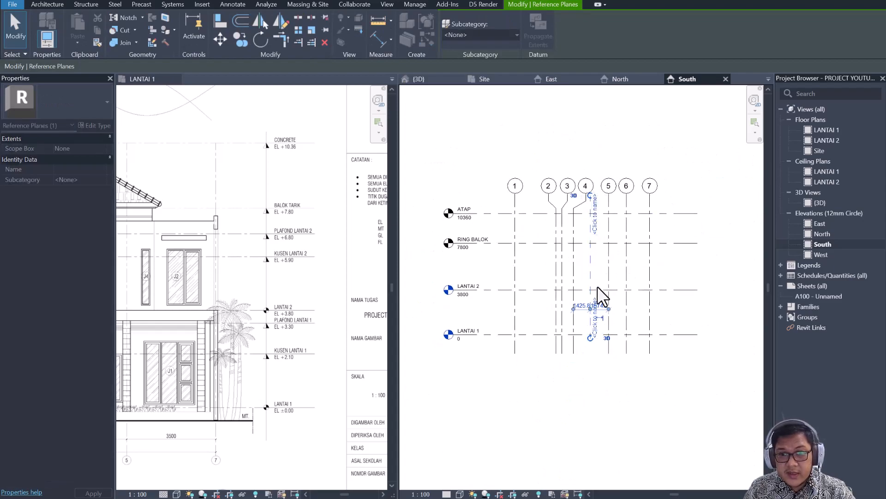
pyautogui.scroll(1, 593, 277)
# In the West elevation, extend the level lines so the level heads sit farther outside grid I
pyautogui.click(821, 254)
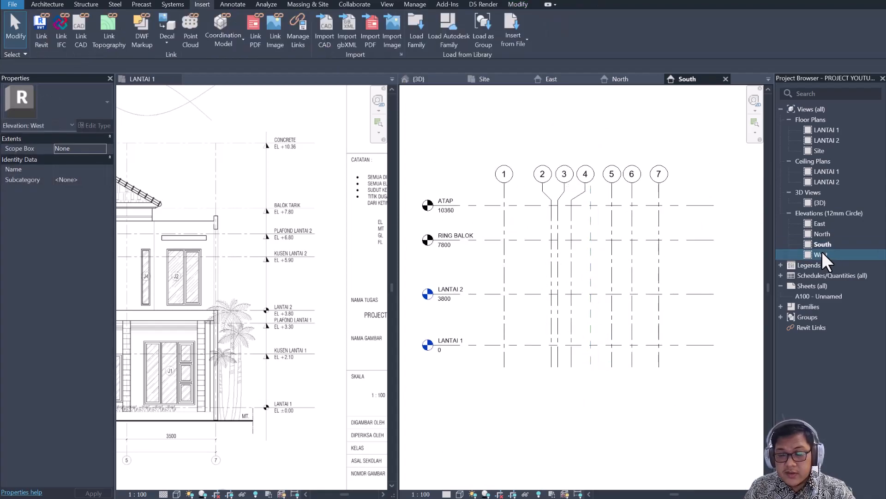
pyautogui.click(822, 255)
pyautogui.doubleClick(826, 255)
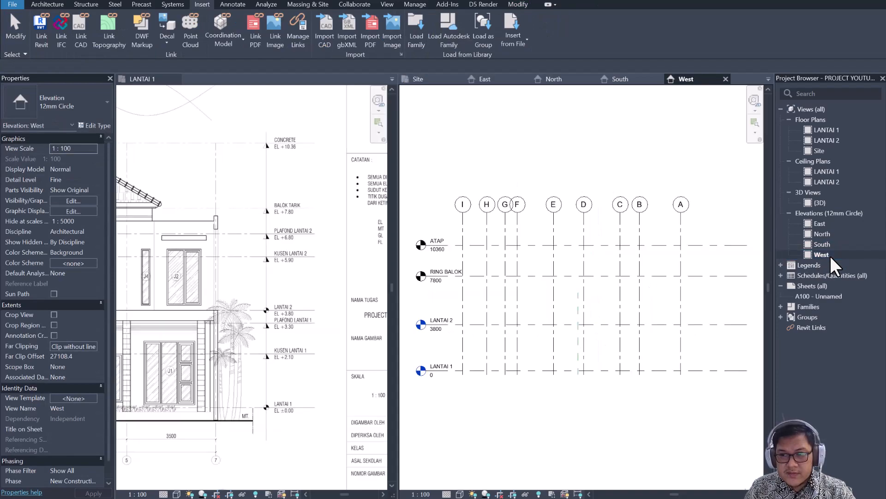
pyautogui.click(498, 245)
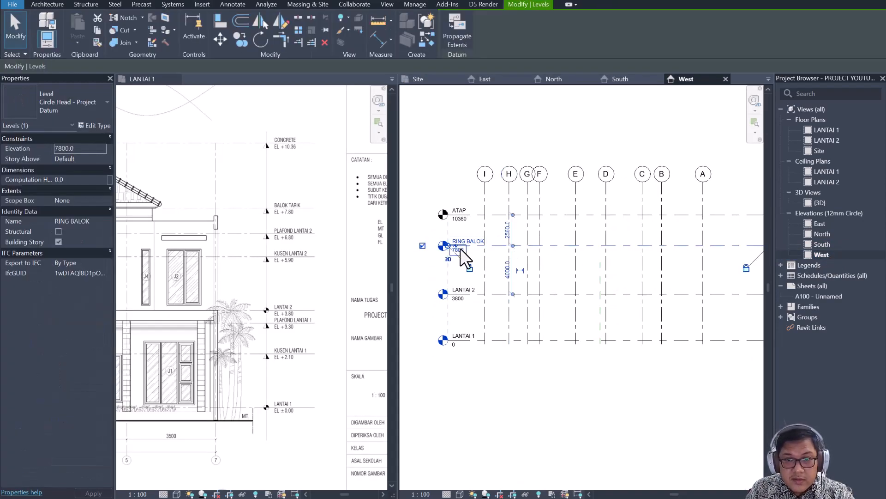
pyautogui.moveTo(448, 246); pyautogui.dragTo(434, 241)
pyautogui.click(597, 391)
pyautogui.moveTo(655, 340); pyautogui.dragTo(678, 368, button='middle')
# In the North elevation, add elbows to grids 2 and 4 and offset their bubbles away from grid 3
pyautogui.click(824, 230)
pyautogui.doubleClick(825, 232)
pyautogui.click(621, 191)
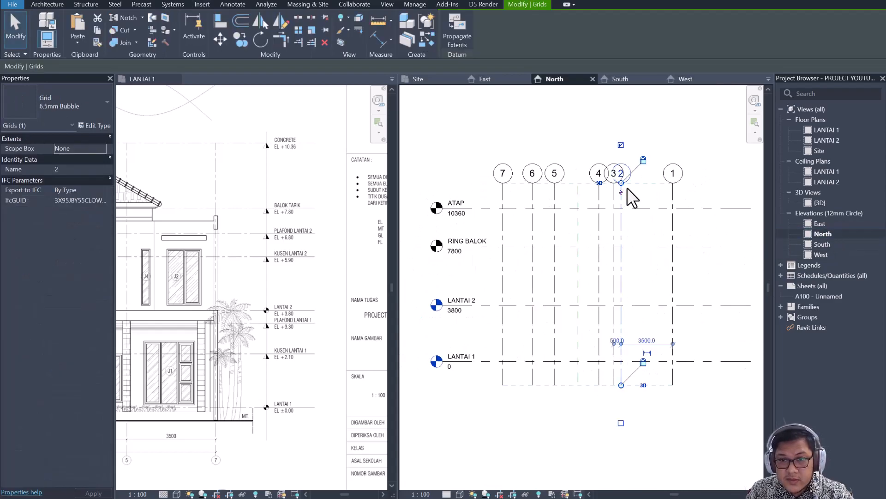
pyautogui.scroll(2, 623, 193)
pyautogui.click(590, 198)
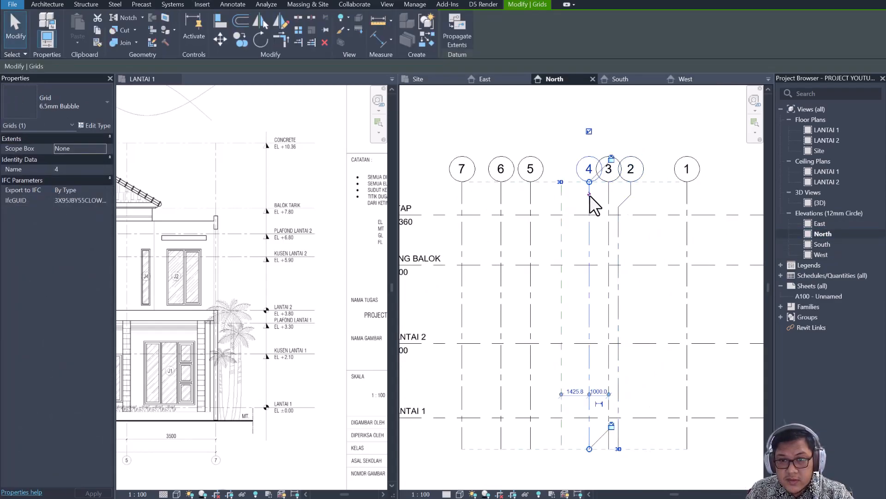
pyautogui.moveTo(602, 193); pyautogui.dragTo(581, 192)
pyautogui.click(639, 299)
pyautogui.scroll(-2, 638, 300)
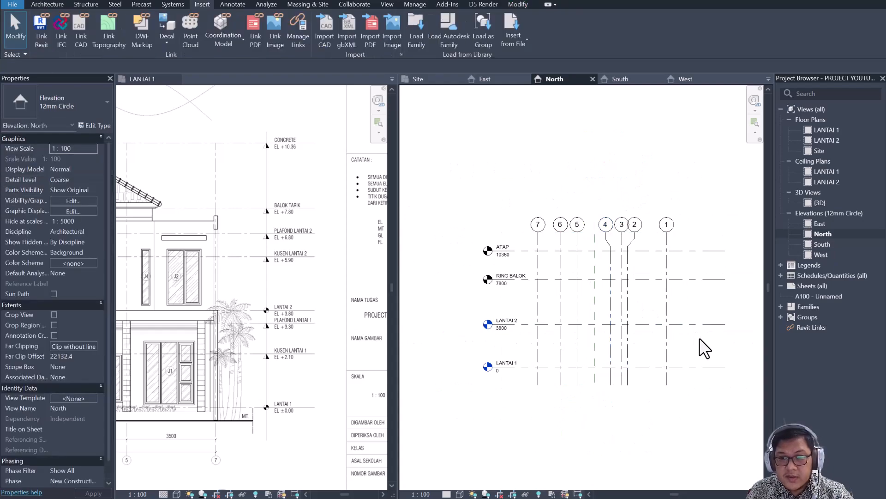
# In the East elevation, place a continuous aligned dimension through LANTAI 1, LANTAI 2, RING BALOK and ATAP beside grid A
pyautogui.doubleClick(818, 223)
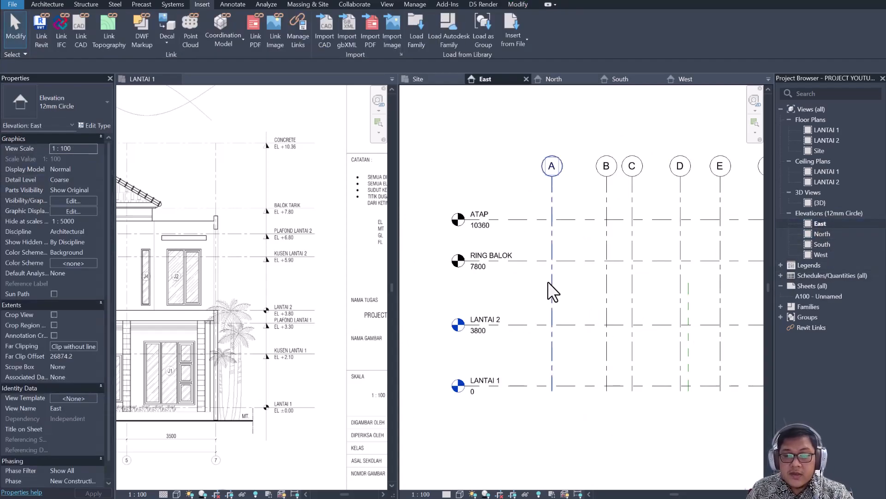
pyautogui.moveTo(538, 278); pyautogui.dragTo(525, 273, button='middle')
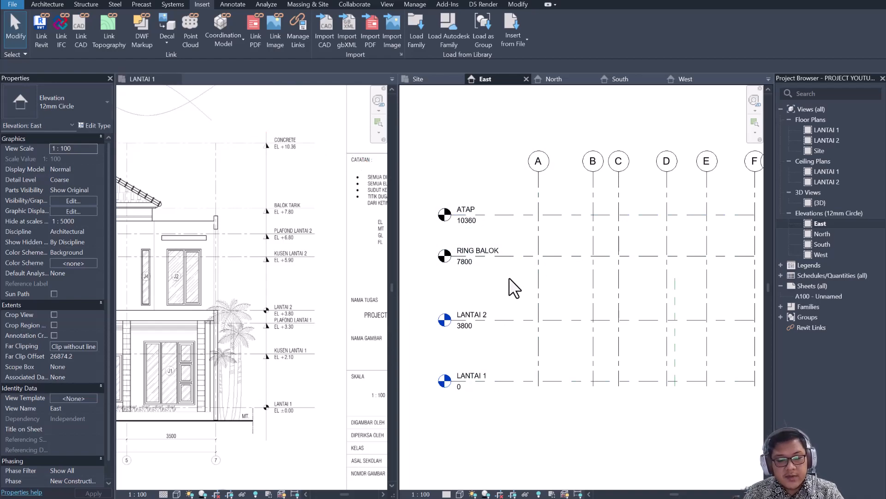
pyautogui.press('d')
pyautogui.press('i')
pyautogui.click(514, 381)
pyautogui.click(512, 320)
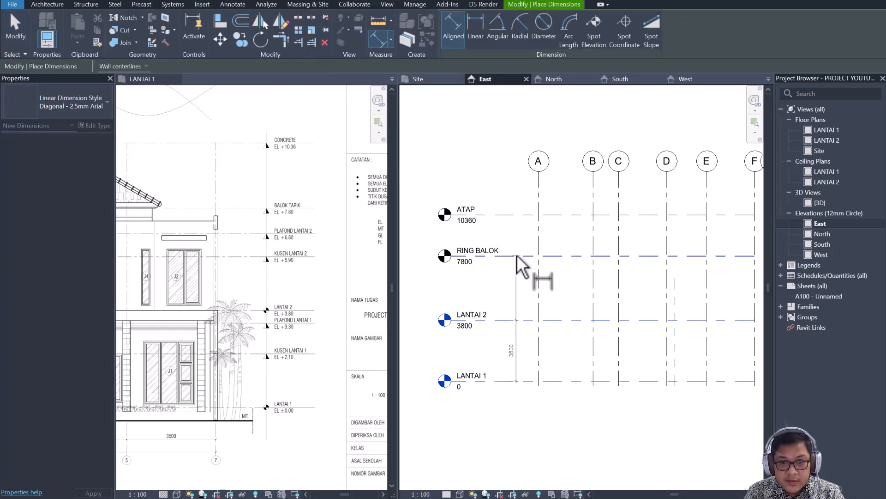
pyautogui.click(517, 254)
pyautogui.click(517, 215)
pyautogui.click(516, 194)
pyautogui.scroll(2, 499, 277)
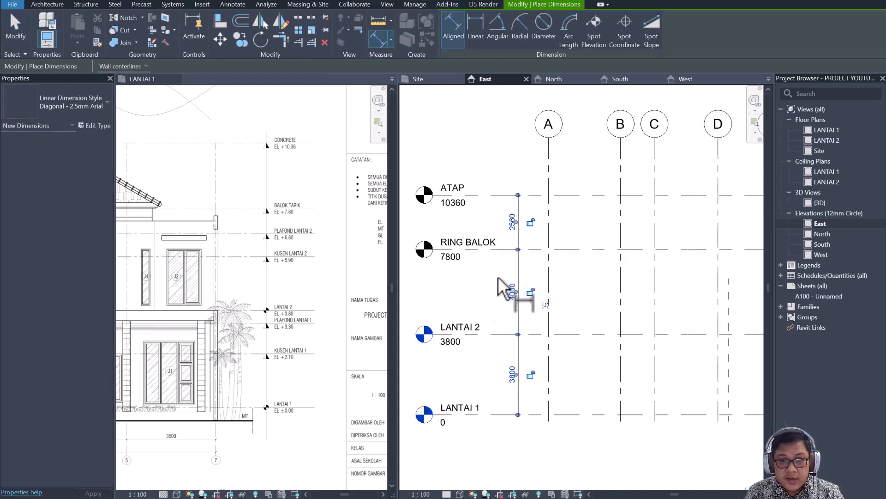
pyautogui.moveTo(497, 276); pyautogui.dragTo(517, 274, button='middle')
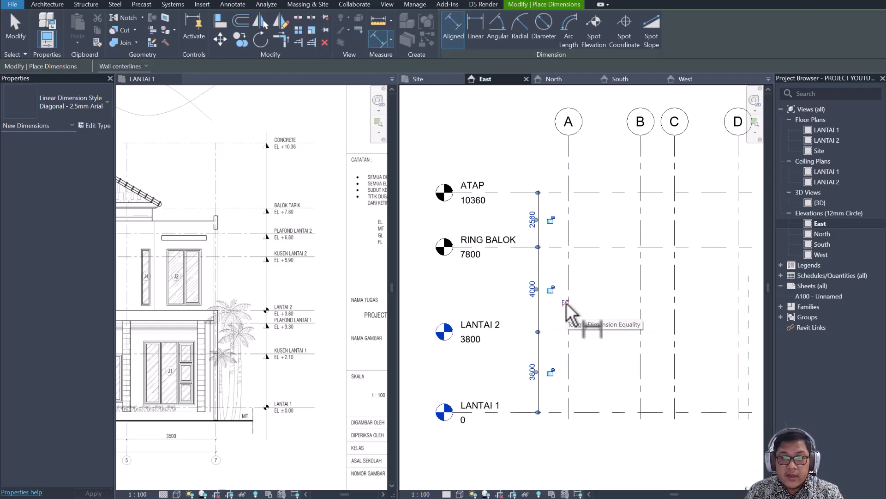
# Try the equality constraint on the East elevation's level dimension string and undo the resulting level changes
pyautogui.click(565, 302)
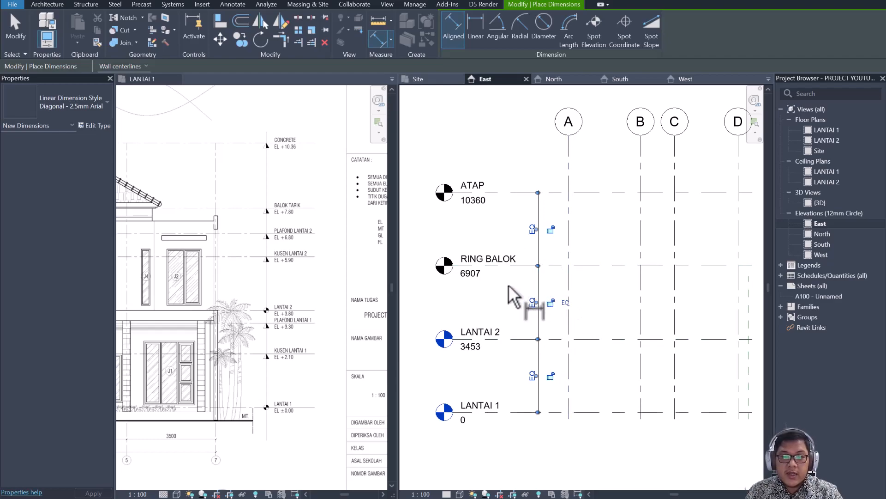
pyautogui.click(566, 302)
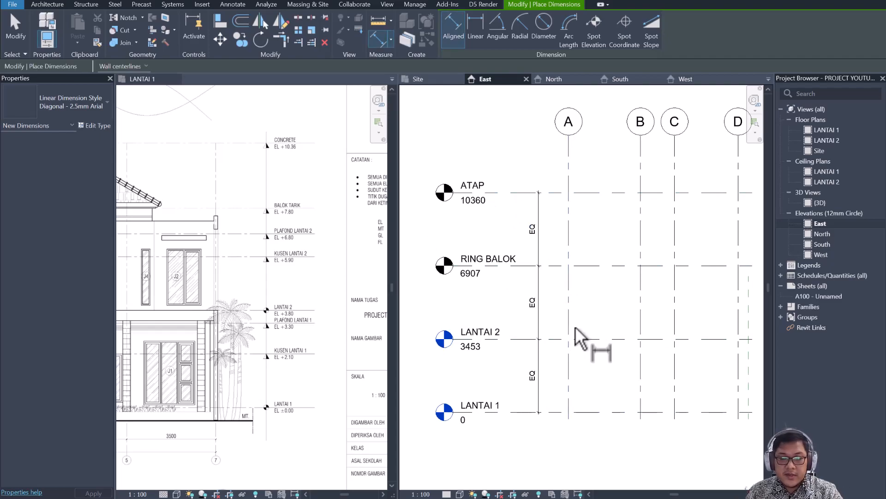
pyautogui.hotkey('ctrl', 'z')
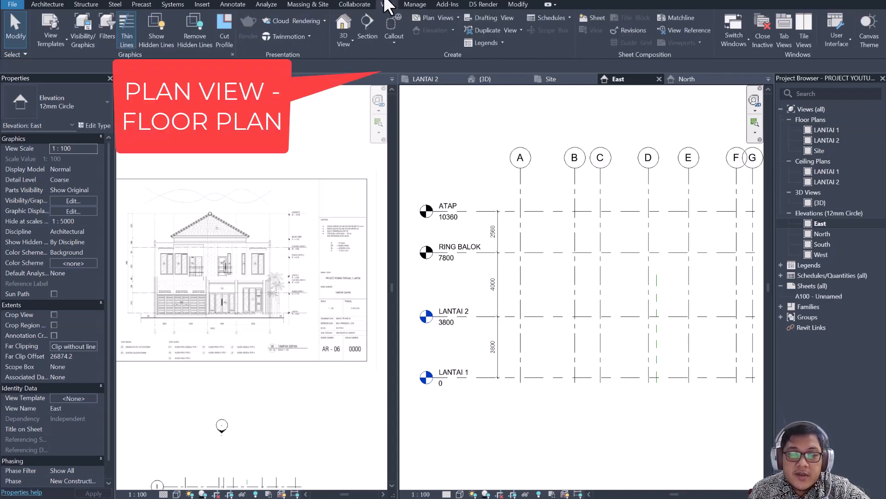
# Create floor plan views for the ATAP and RING BALOK levels and open both to check them
pyautogui.click(439, 18)
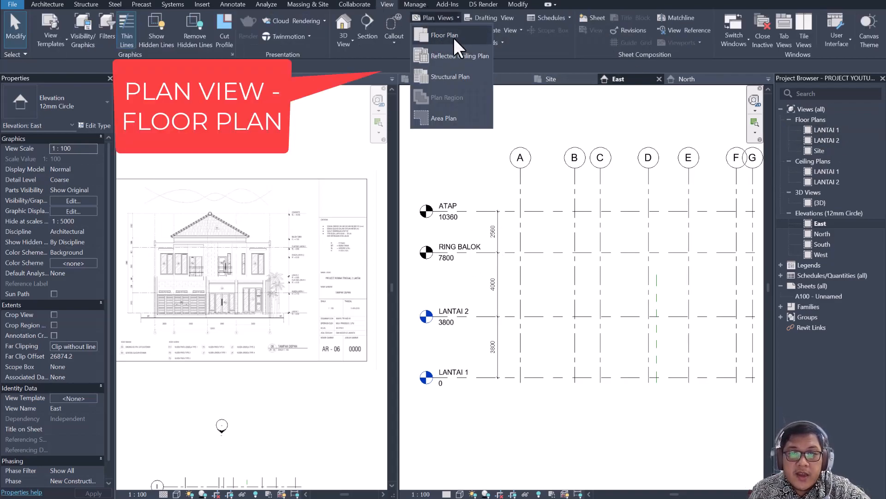
pyautogui.click(453, 37)
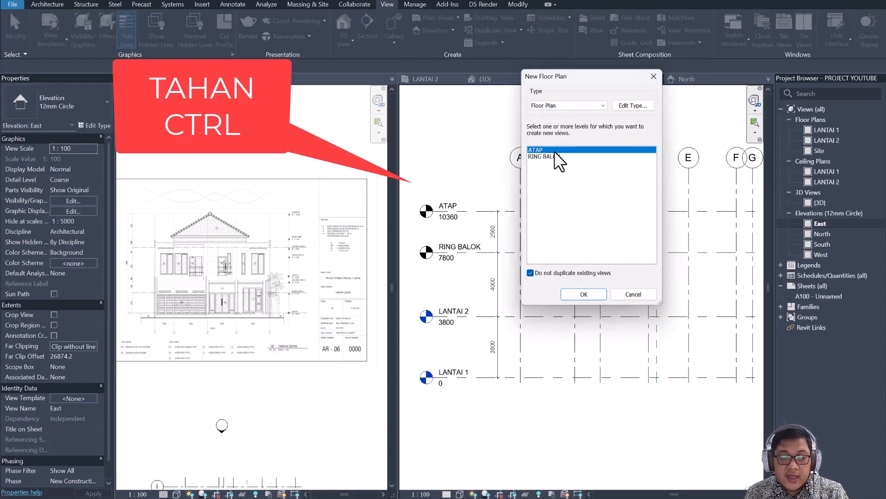
pyautogui.keyDown('ctrl'); pyautogui.click(545, 157); pyautogui.keyUp('ctrl')
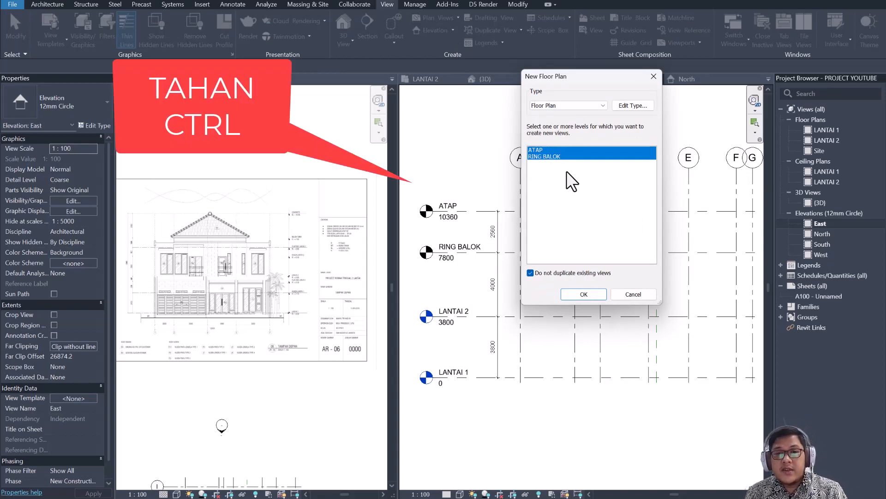
pyautogui.click(591, 297)
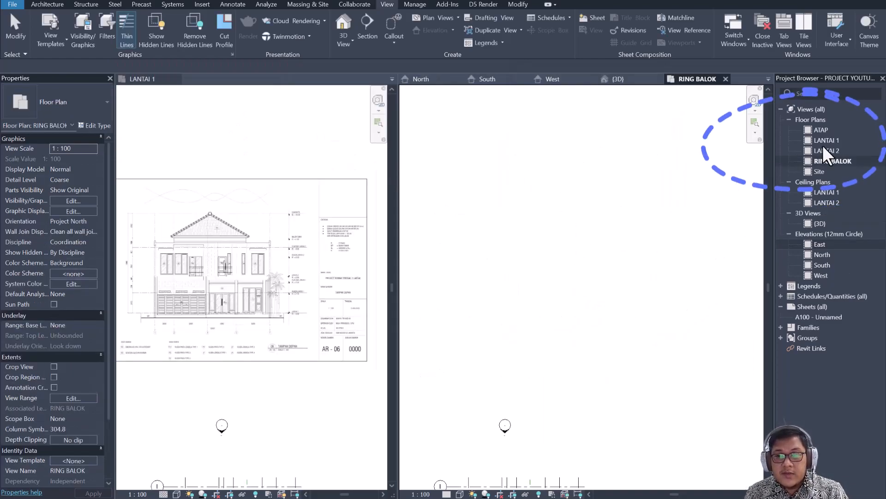
pyautogui.doubleClick(821, 130)
pyautogui.doubleClick(832, 161)
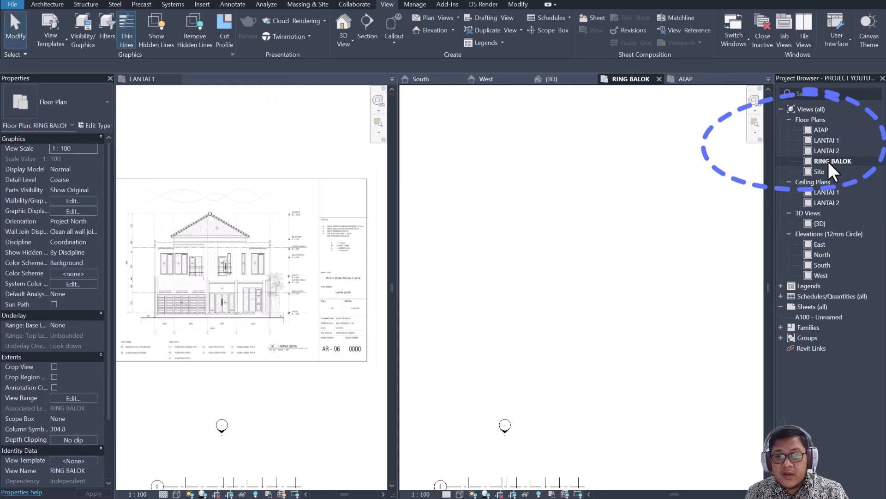
pyautogui.doubleClick(822, 130)
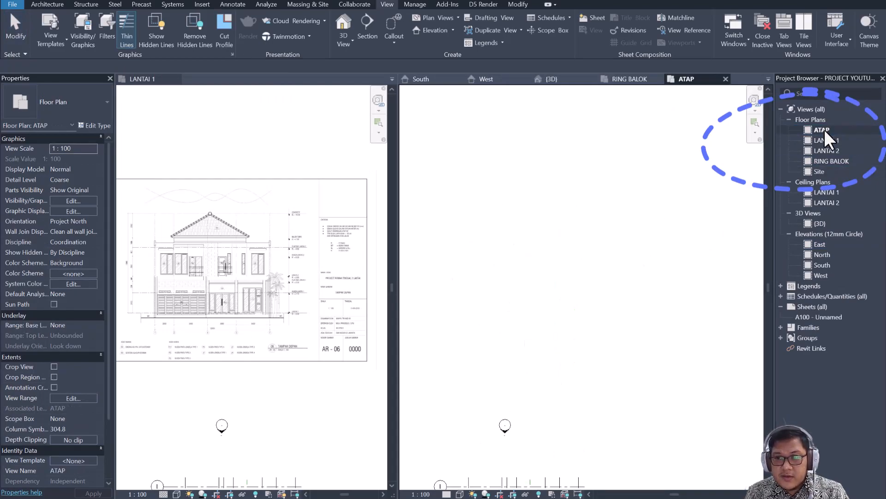
pyautogui.doubleClick(827, 139)
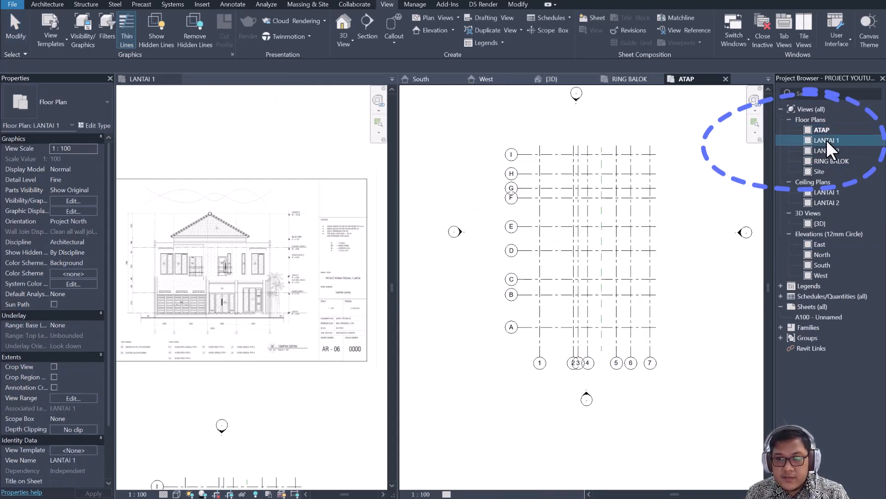
pyautogui.click(583, 222)
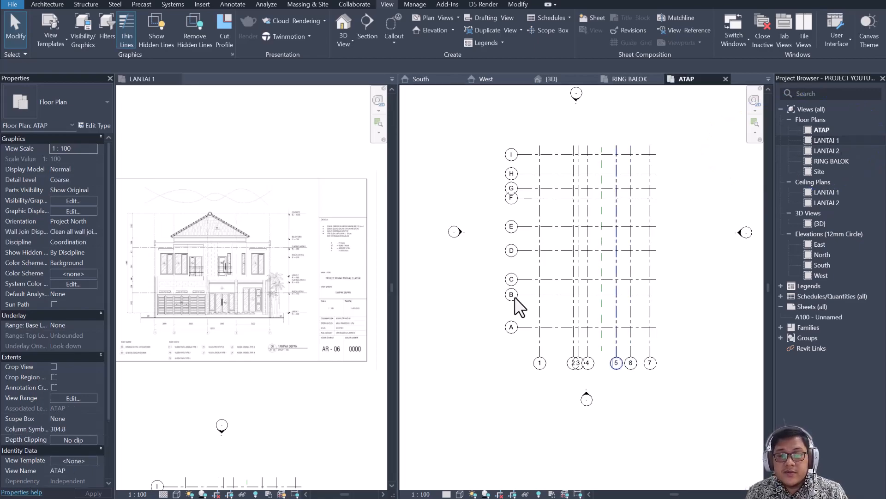
# Close the other open views so that only the LANTAI 1 floor plan stays open
pyautogui.scroll(2, 289, 387)
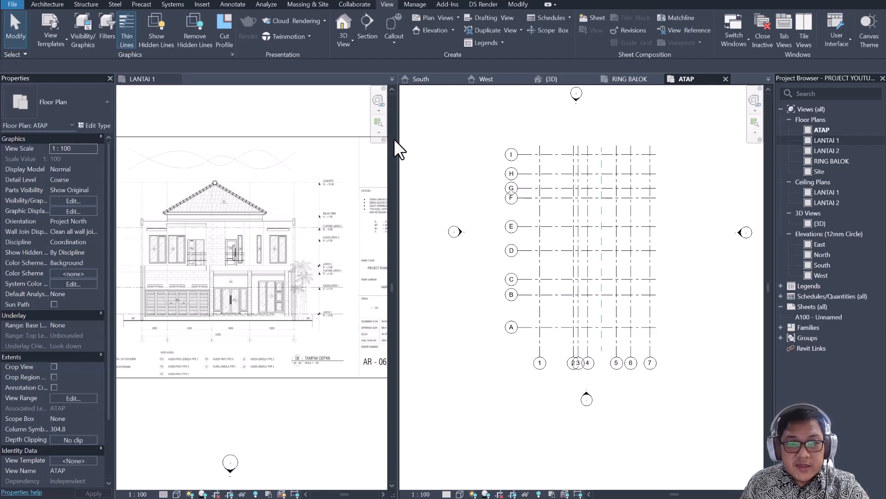
pyautogui.click(234, 79)
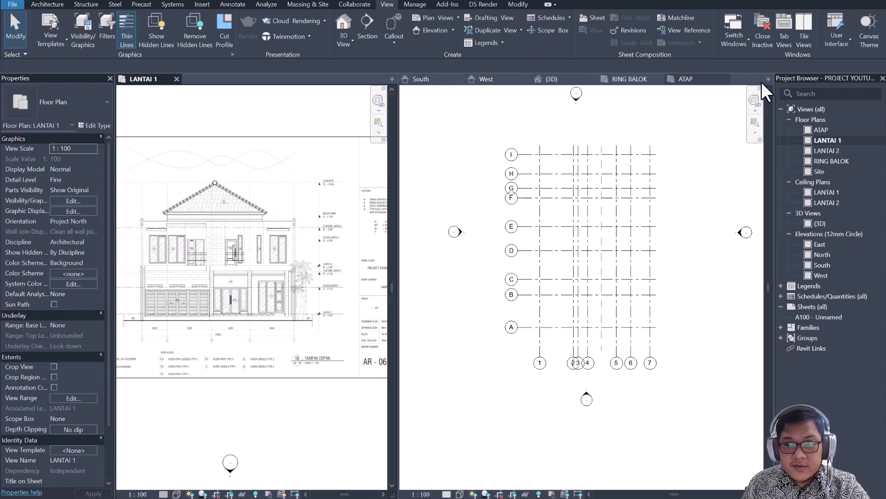
pyautogui.click(422, 79)
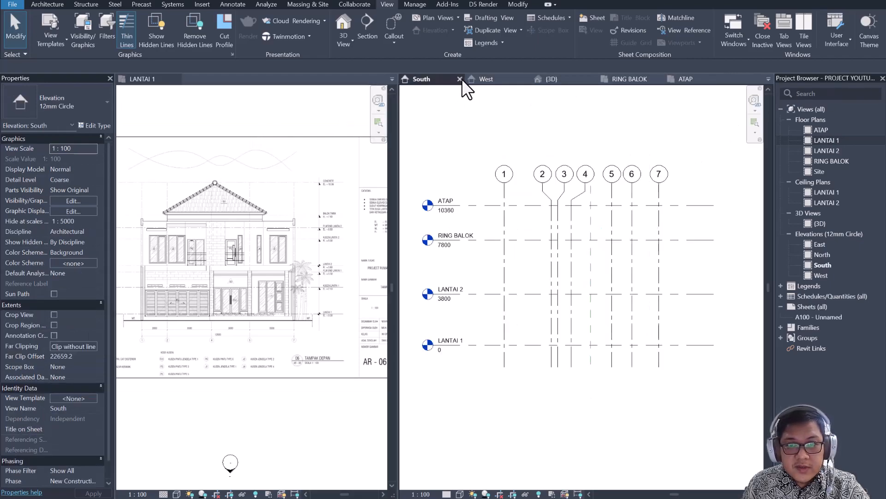
pyautogui.click(461, 79)
pyautogui.click(460, 78)
pyautogui.click(458, 79)
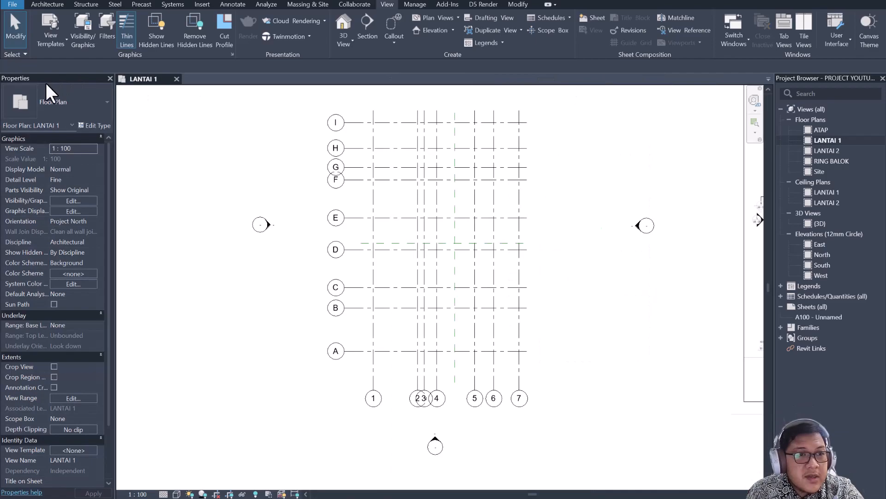
# Start an architectural wall on LANTAI 1 using the basic wall type Wall-Ext_102Bwk-75Ins-100LBlk-12P
pyautogui.click(54, 5)
pyautogui.click(46, 21)
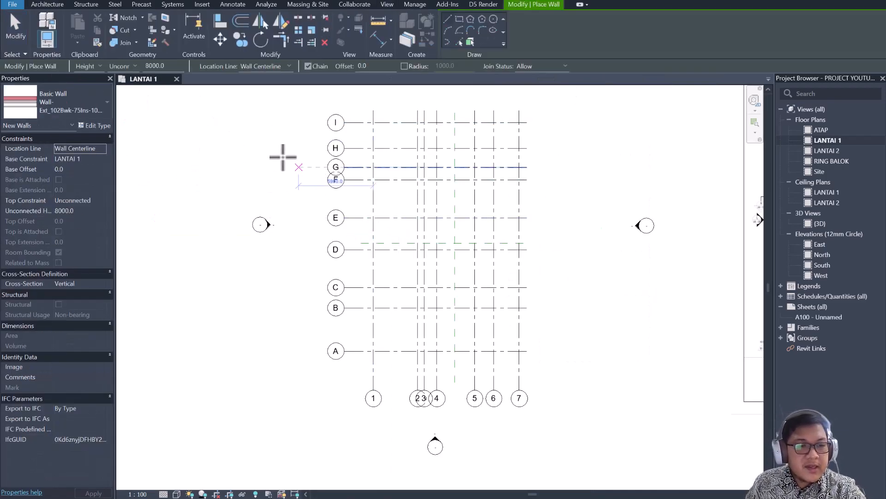
pyautogui.click(73, 102)
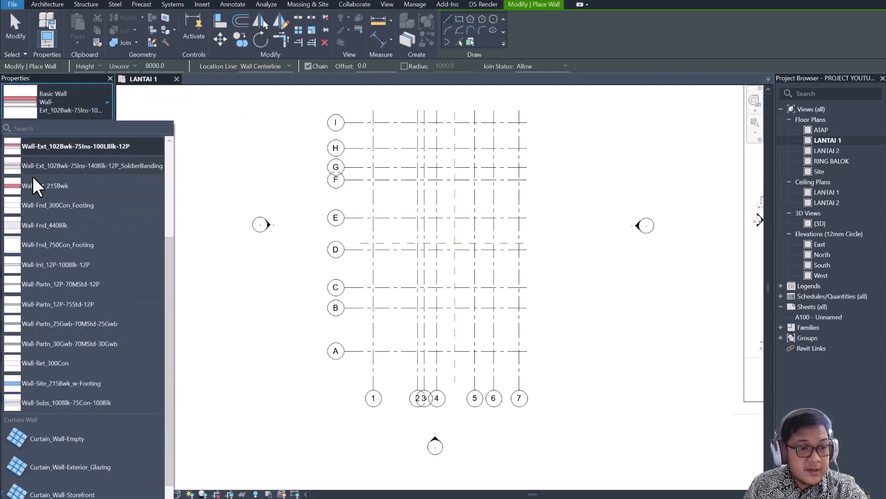
pyautogui.scroll(3, 65, 304)
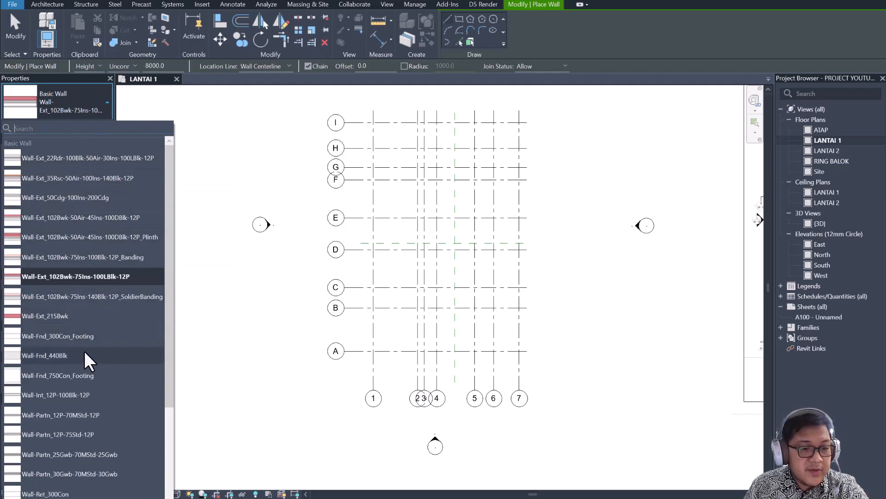
pyautogui.click(36, 277)
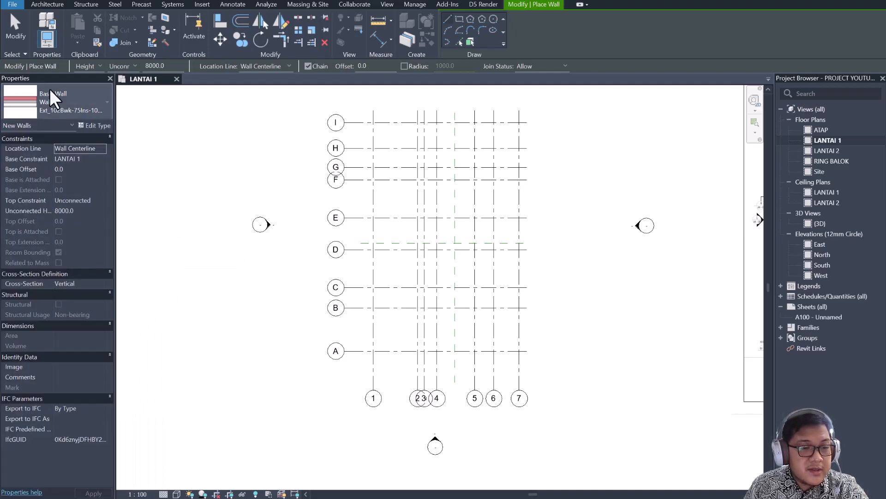
pyautogui.click(68, 107)
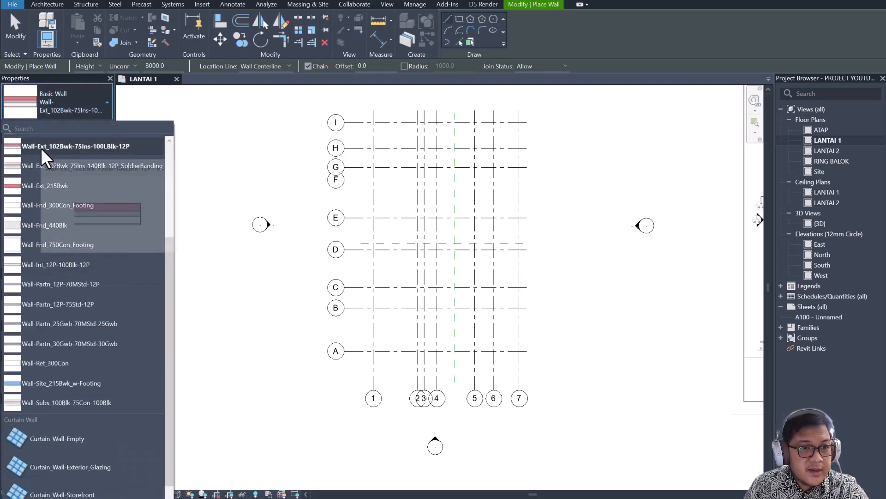
pyautogui.click(65, 147)
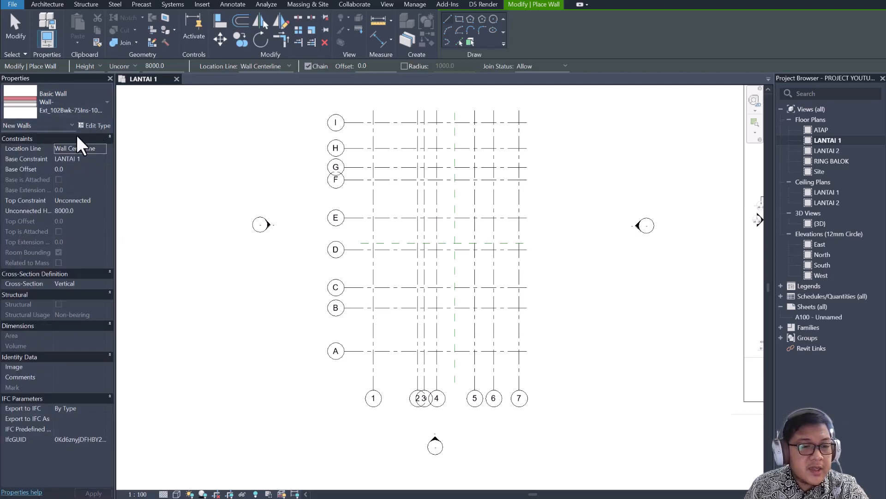
# Duplicate the current wall type under the name DINDING BATU BATA
pyautogui.click(100, 125)
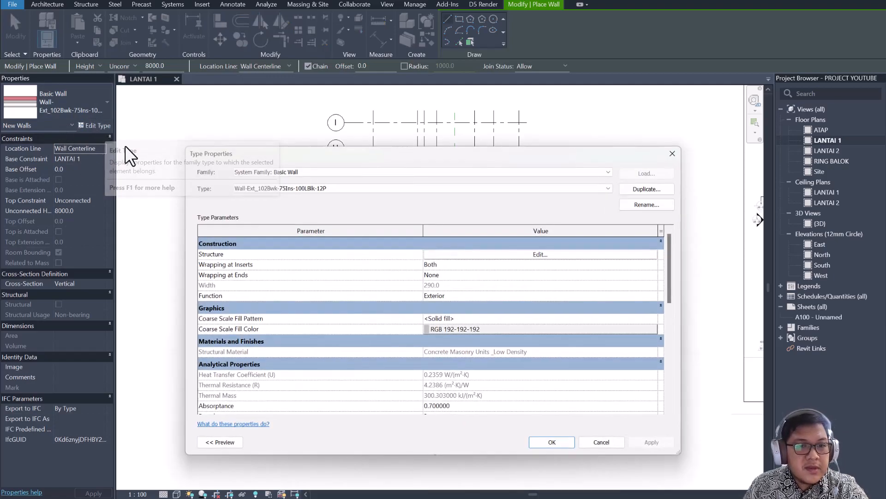
pyautogui.moveTo(424, 159); pyautogui.dragTo(307, 132)
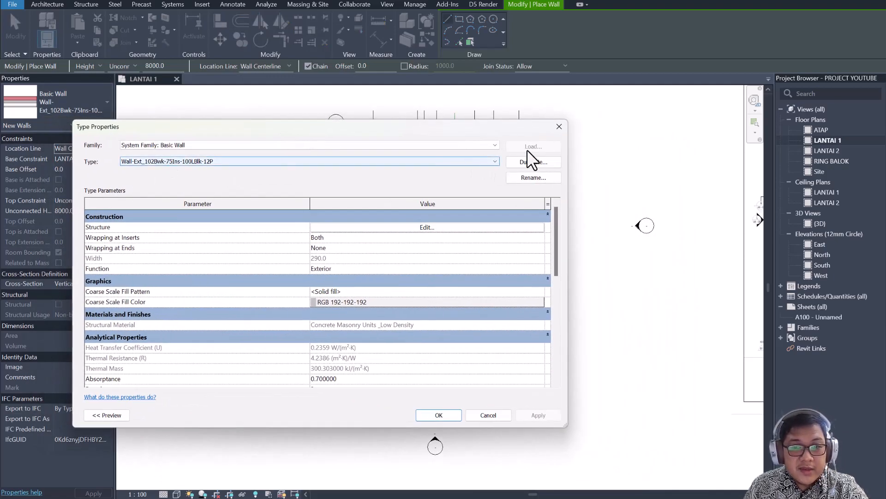
pyautogui.click(528, 163)
pyautogui.moveTo(289, 245); pyautogui.dragTo(522, 151)
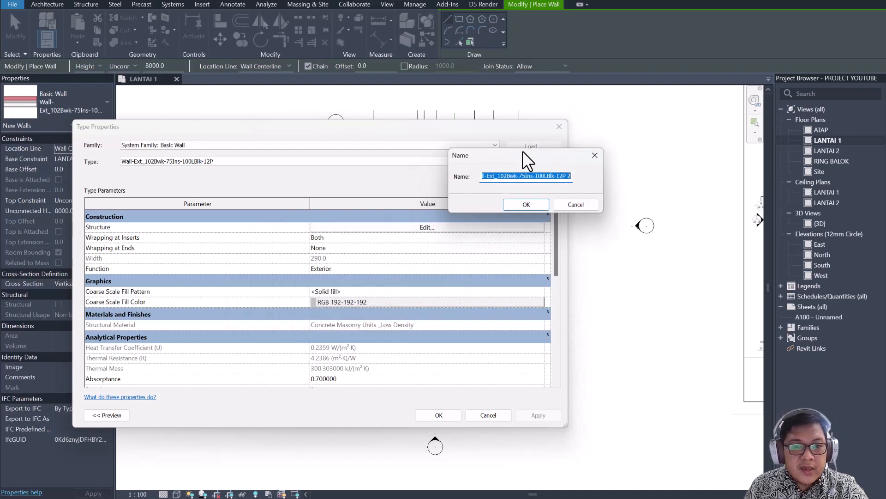
pyautogui.click(527, 170)
pyautogui.hotkey('ctrl', 'a')
pyautogui.press('capslock')
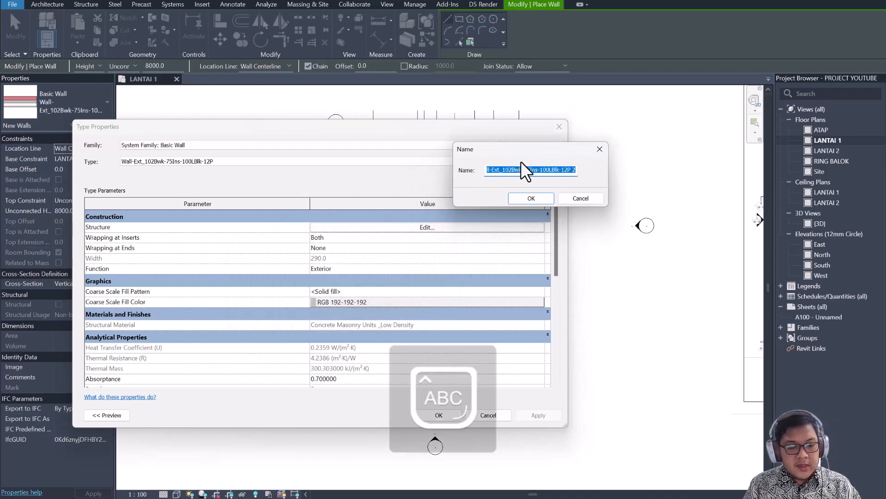
pyautogui.write('DINDING BATU BATA')
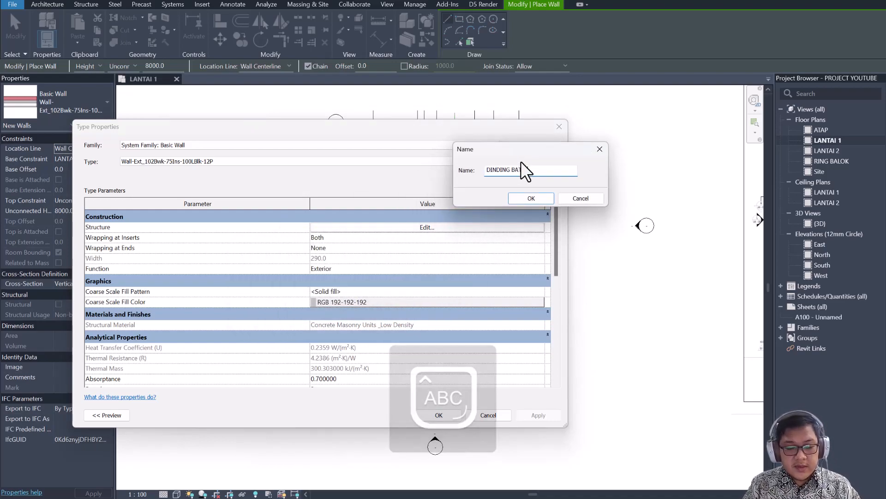
pyautogui.click(531, 199)
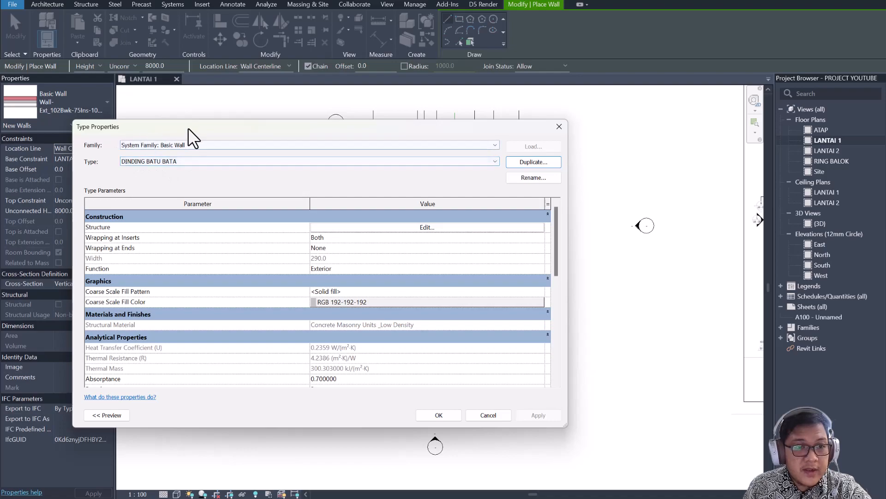
# Open the DINDING BATU BATA layer structure for editing and check the reference wall layers on the 5. EDIT ASSEMBLY slide in Canva
pyautogui.click(370, 229)
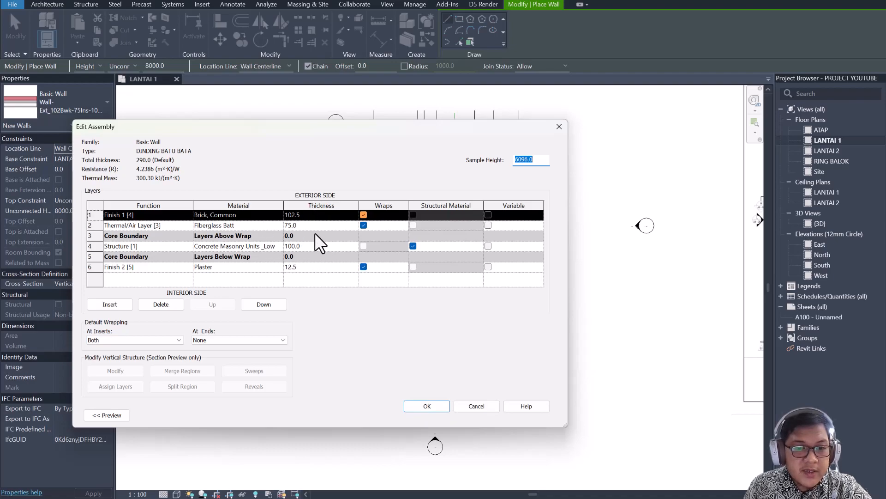
pyautogui.click(293, 255)
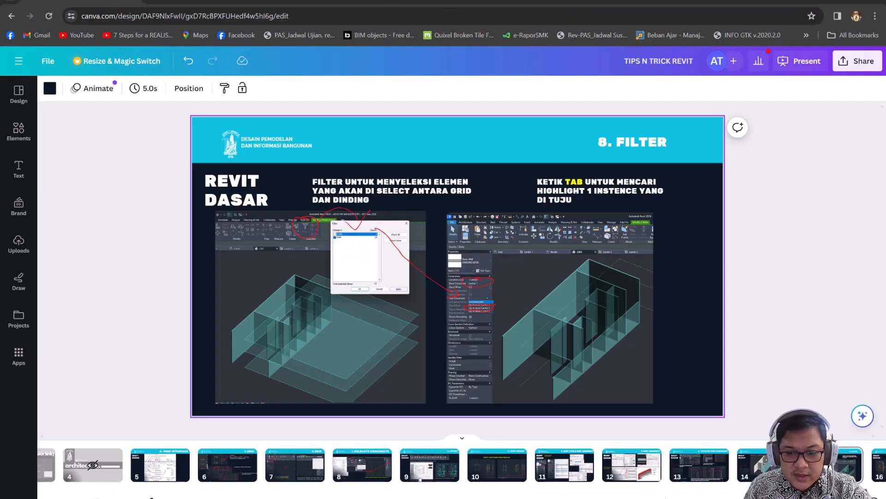
pyautogui.click(424, 475)
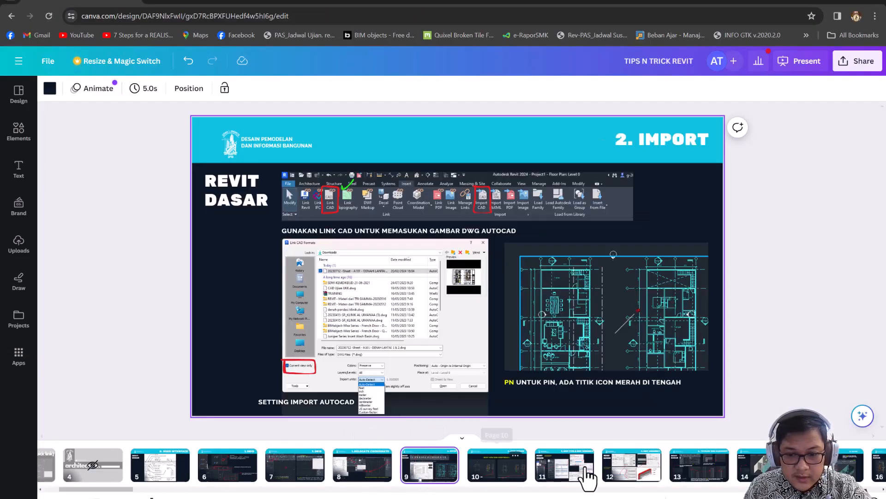
pyautogui.click(650, 478)
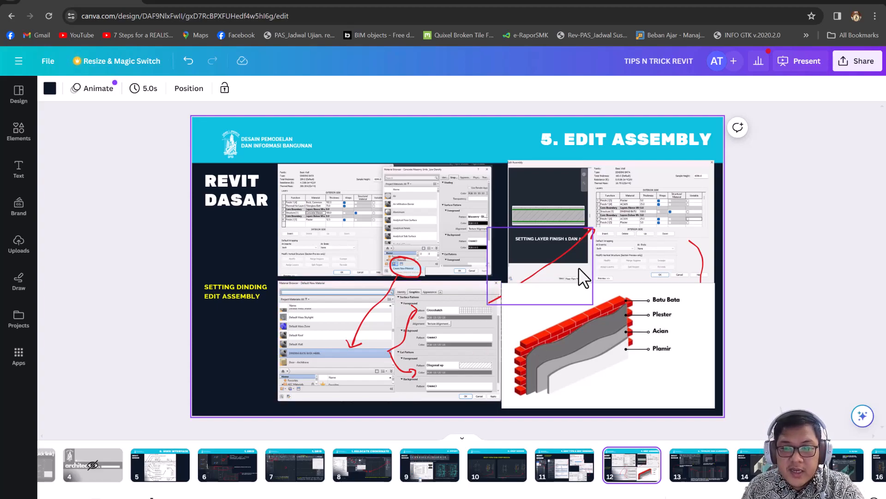
pyautogui.keyDown('ctrl'); pyautogui.scroll(2, 676, 213); pyautogui.keyUp('ctrl')
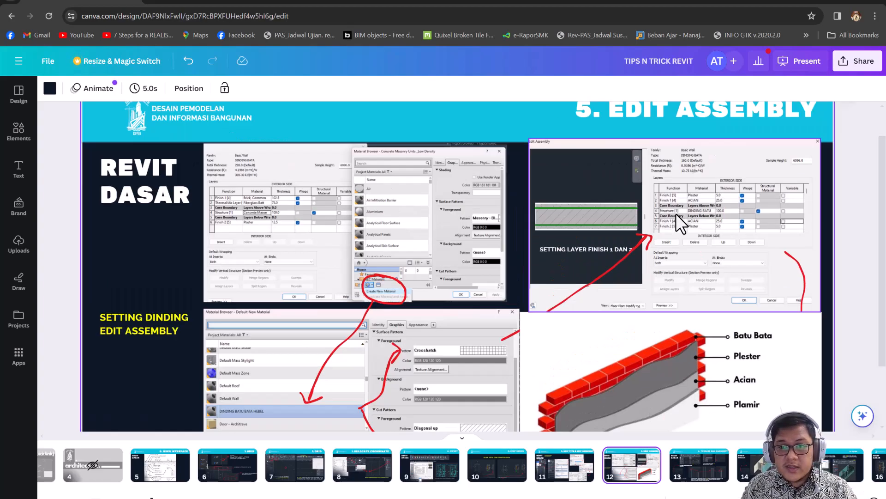
pyautogui.keyDown('ctrl'); pyautogui.scroll(3, 716, 211); pyautogui.keyUp('ctrl')
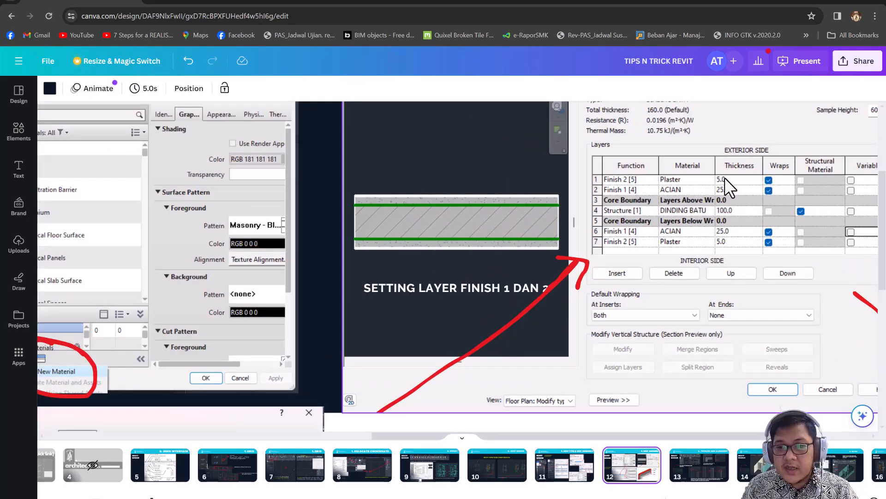
pyautogui.keyDown('ctrl'); pyautogui.scroll(-5, 677, 177); pyautogui.keyUp('ctrl')
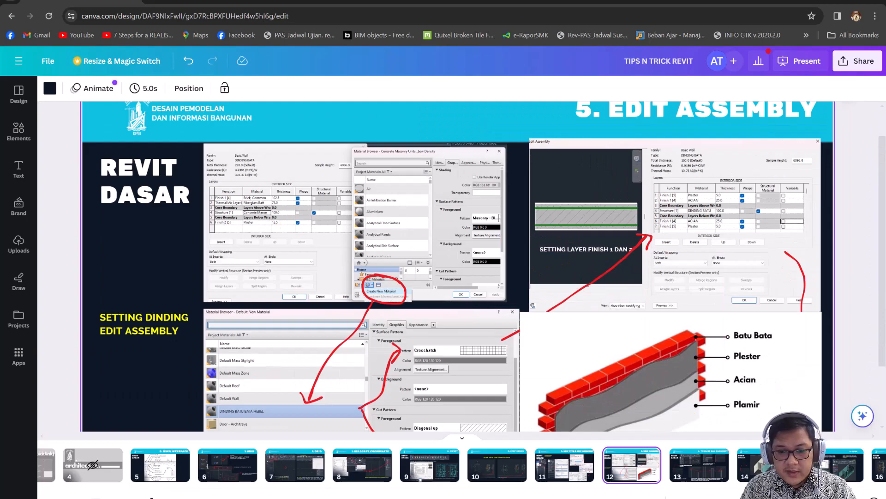
pyautogui.click(614, 498)
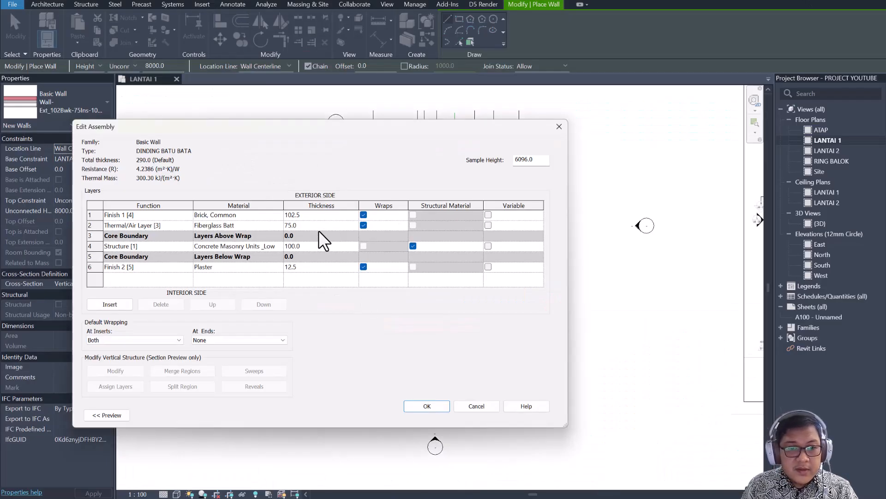
# Set the layer thicknesses to 25 for Fiberglass Batt, 5 for the exterior Brick, Common finish, and 25 for the interior Plaster
pyautogui.click(308, 225)
pyautogui.write('25')
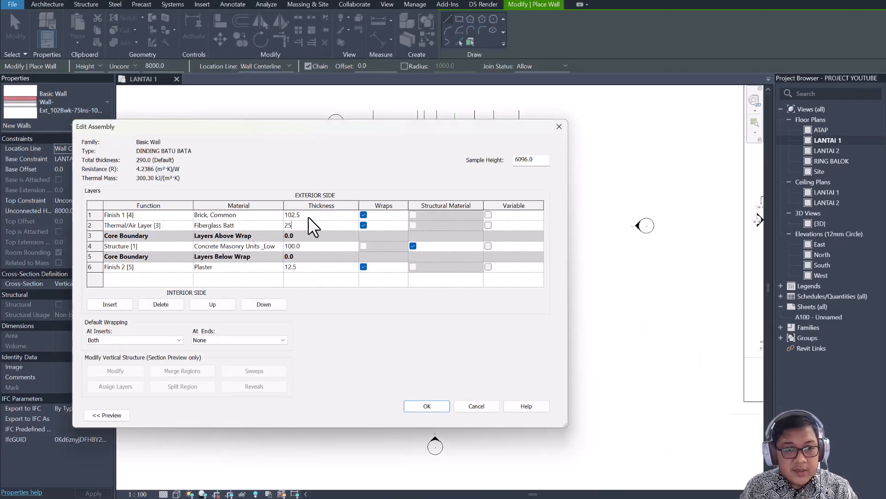
pyautogui.click(308, 217)
pyautogui.write('5')
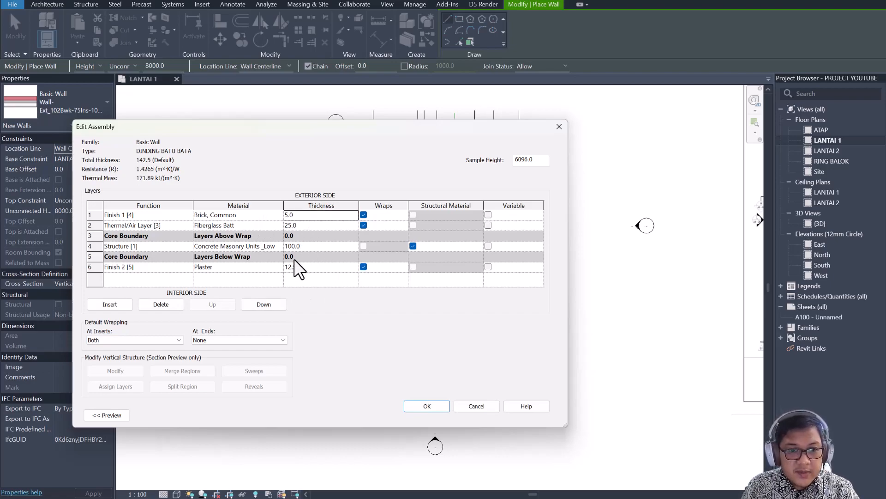
pyautogui.click(304, 267)
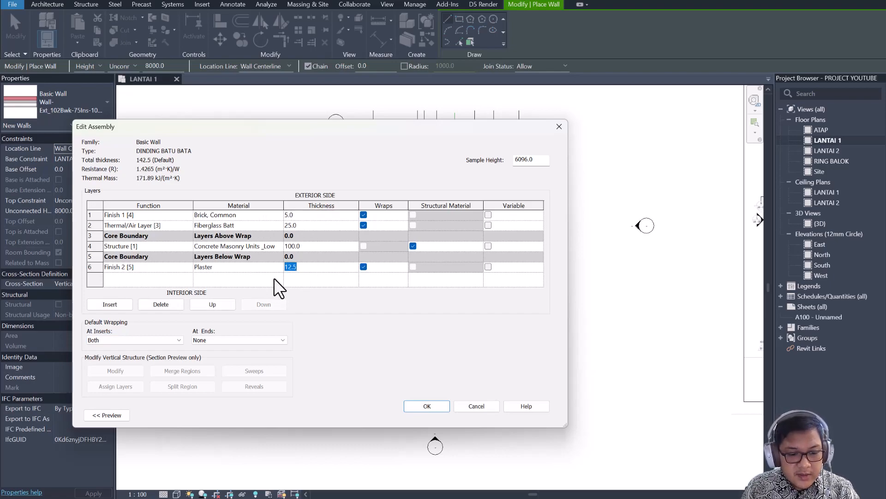
pyautogui.click(306, 280)
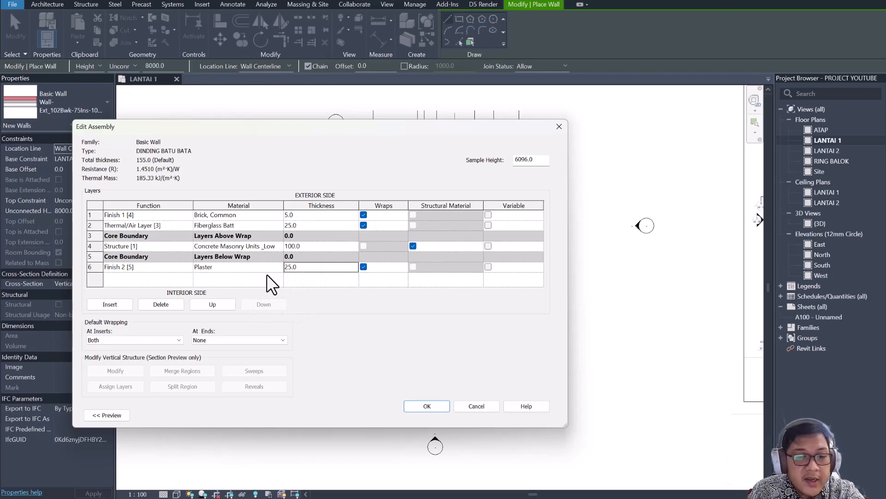
# Insert a 25 thick layer between the interior core boundary and the Plaster layer, and set the Plaster thickness to 5
pyautogui.click(139, 267)
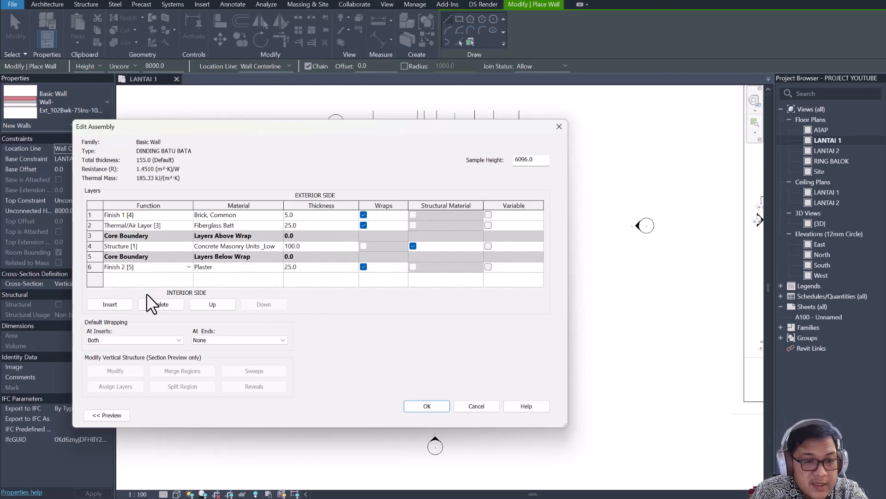
pyautogui.click(112, 306)
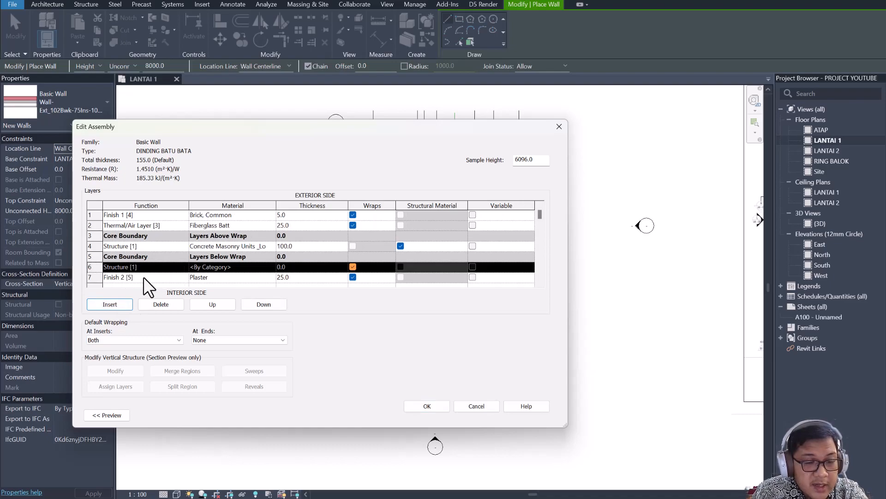
pyautogui.click(285, 266)
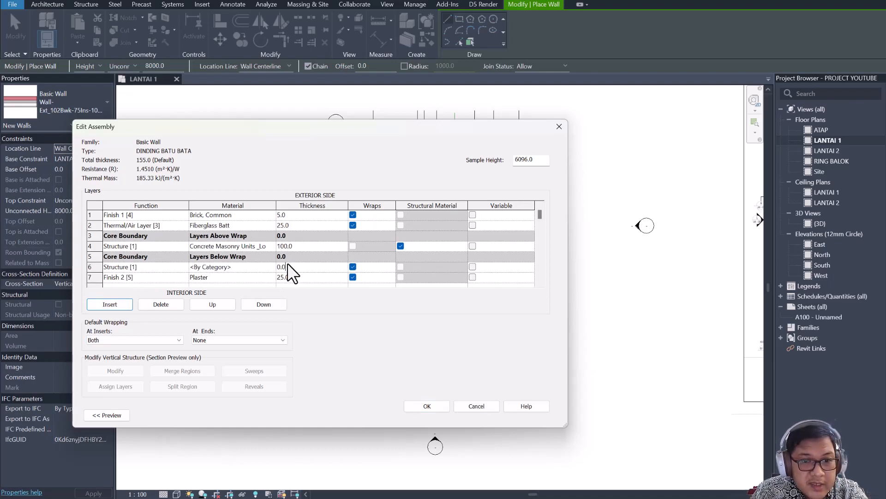
pyautogui.write('25')
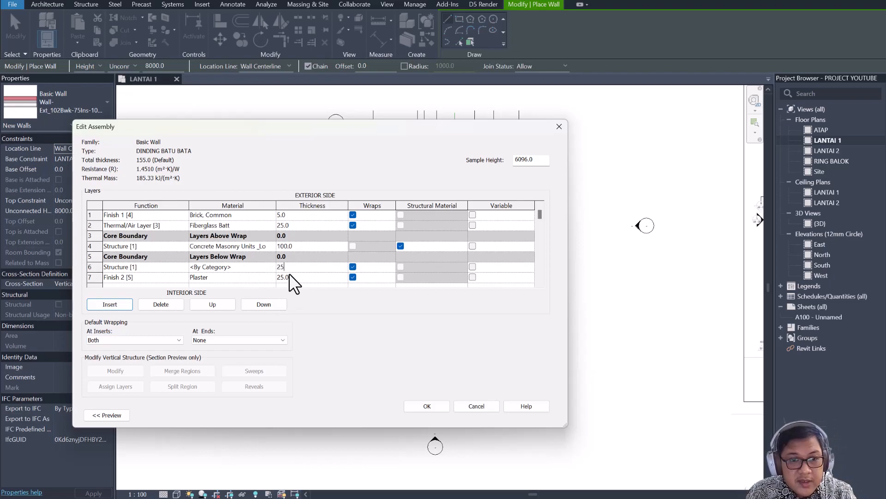
pyautogui.click(286, 277)
pyautogui.write('5')
pyautogui.click(296, 266)
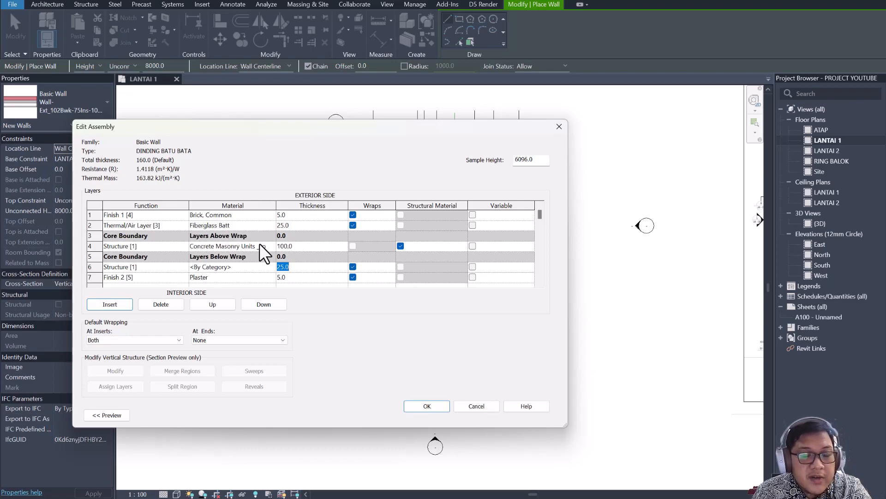
# Assign the Brick, Common material to the 100 thick Structure [1] core layer, finding it with a search for BRICK
pyautogui.click(143, 246)
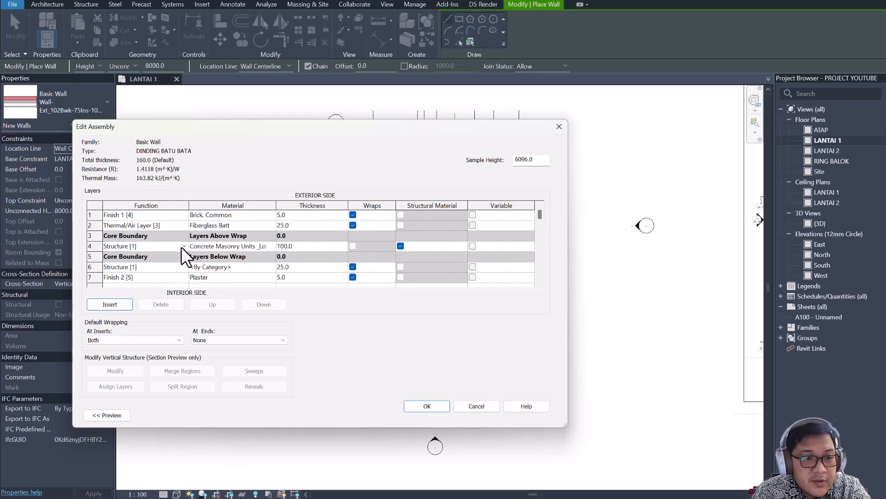
pyautogui.click(253, 246)
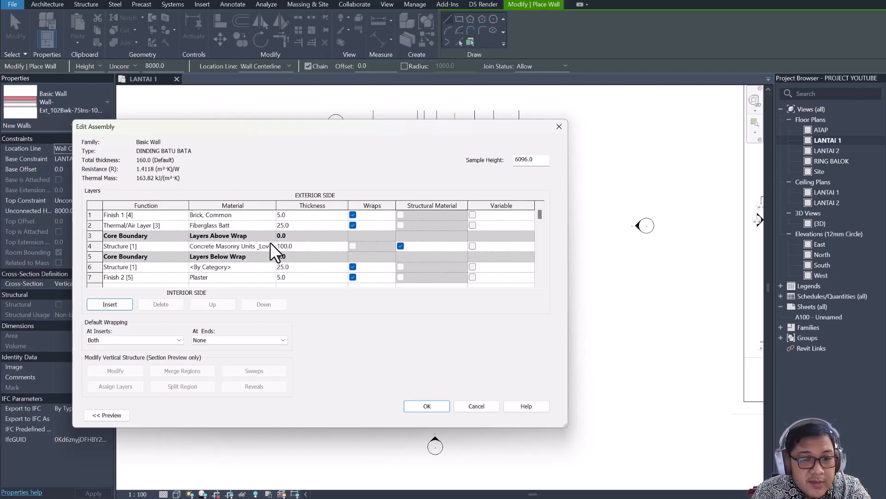
pyautogui.click(272, 246)
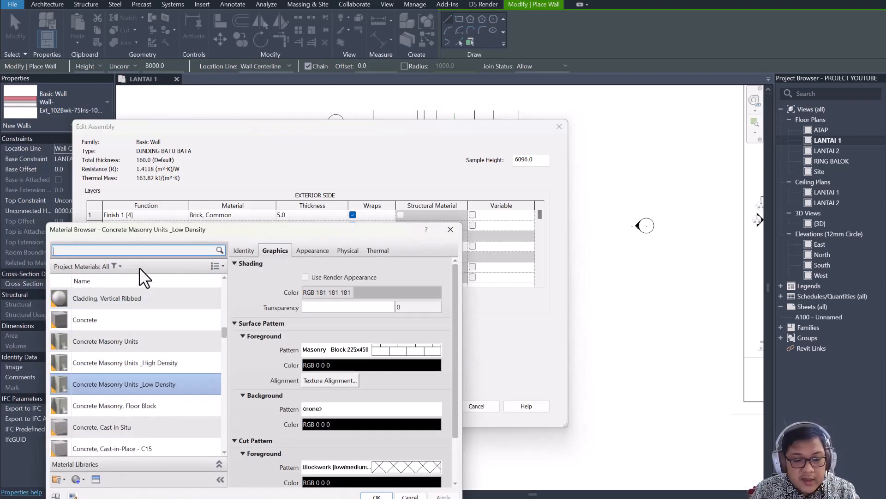
pyautogui.write('BRICK')
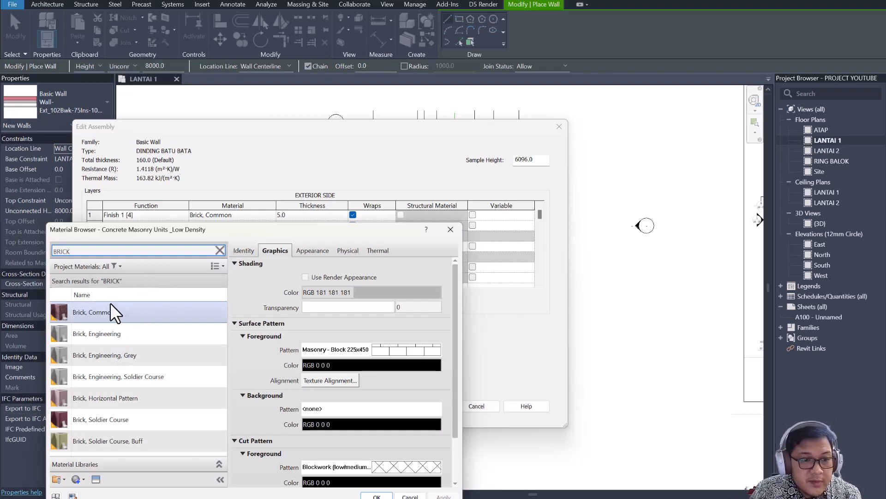
pyautogui.click(95, 311)
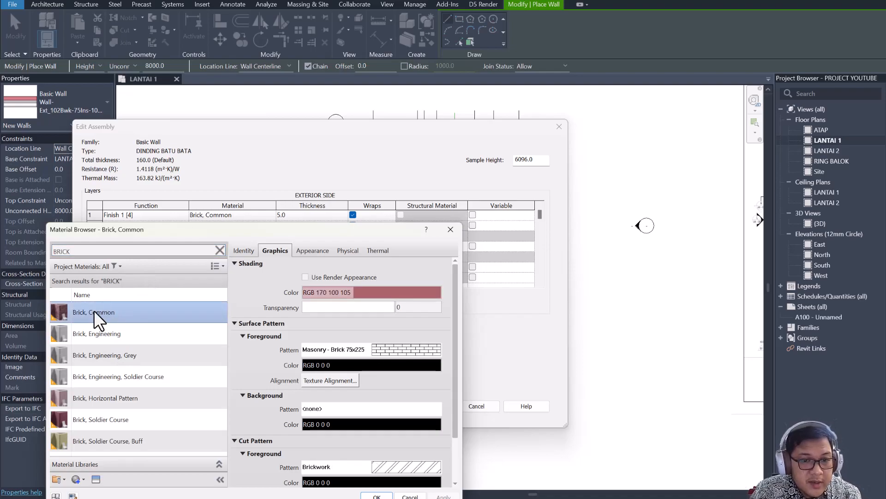
pyautogui.moveTo(248, 231); pyautogui.dragTo(295, 126)
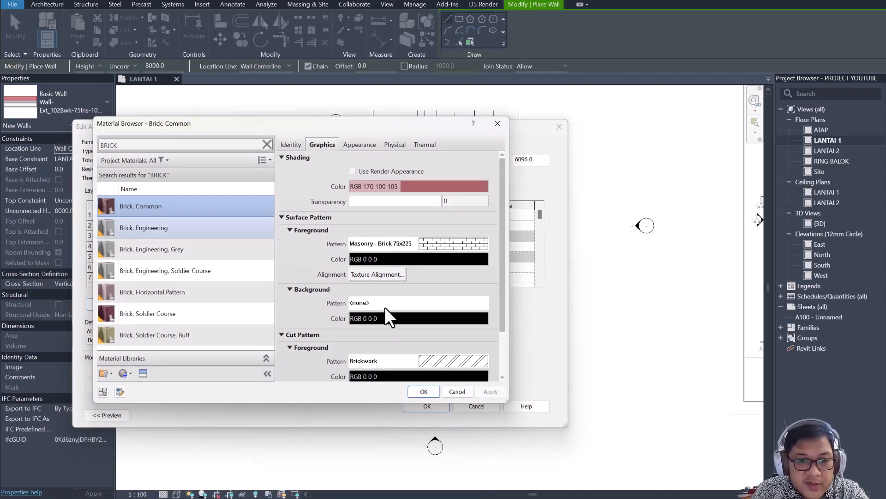
pyautogui.scroll(-2, 384, 306)
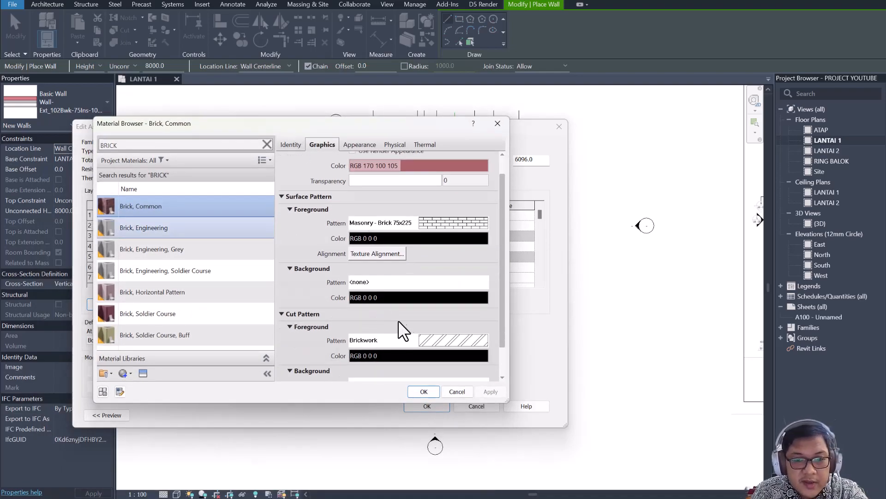
pyautogui.click(425, 392)
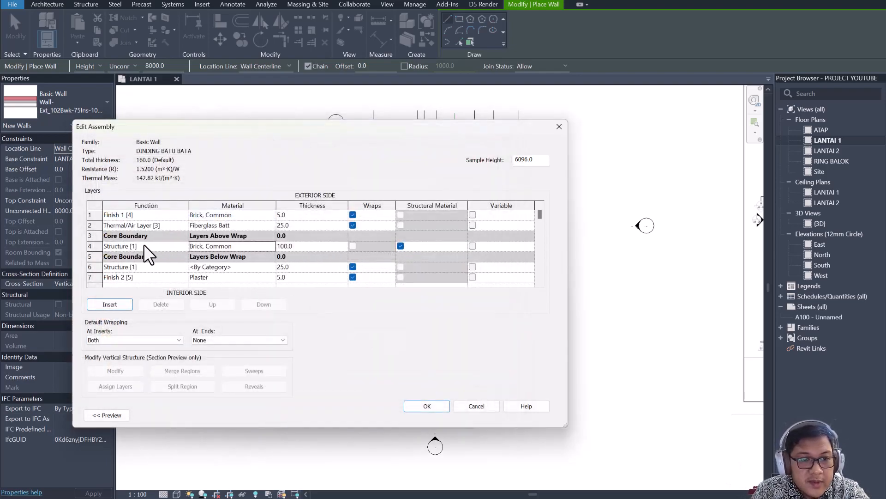
# Change the Fiberglass Batt layer's function to Finish 1 [4] and the outermost exterior layer's function to Finish 2 [5]
pyautogui.click(137, 225)
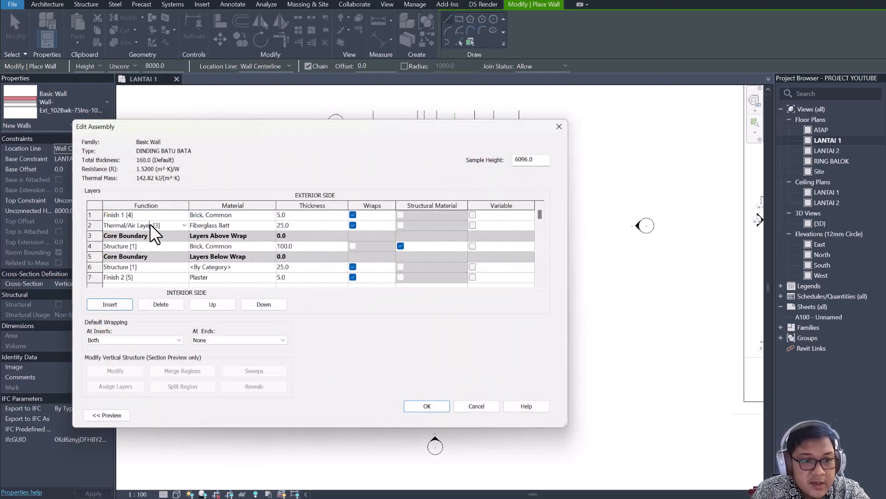
pyautogui.click(184, 225)
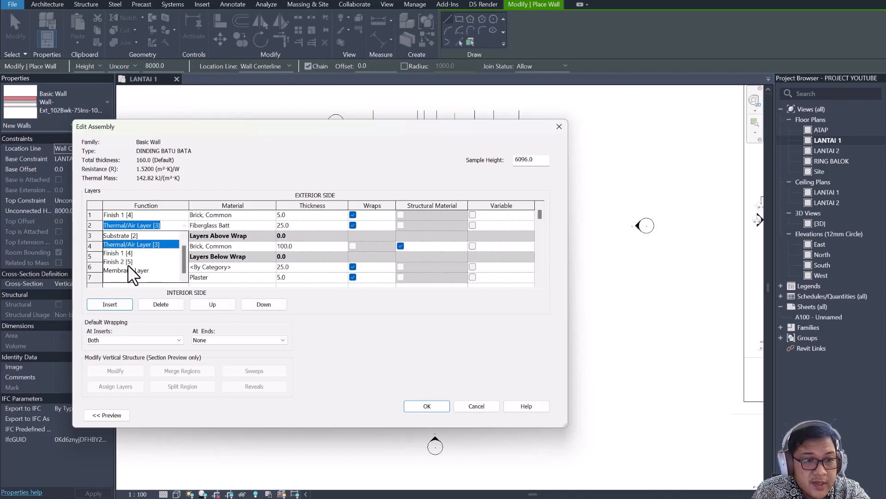
pyautogui.click(131, 262)
pyautogui.click(136, 212)
pyautogui.click(184, 214)
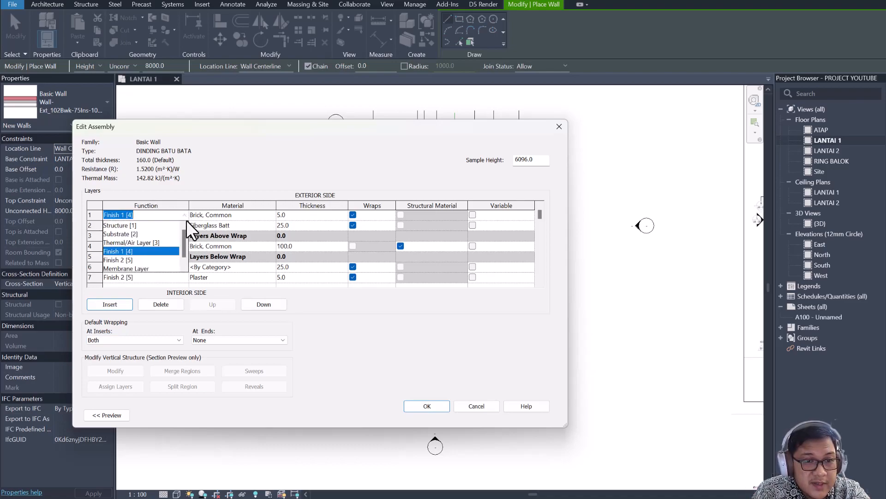
pyautogui.click(125, 261)
# Change the function of the interior By Category layer to Finish 1 [4]
pyautogui.click(140, 267)
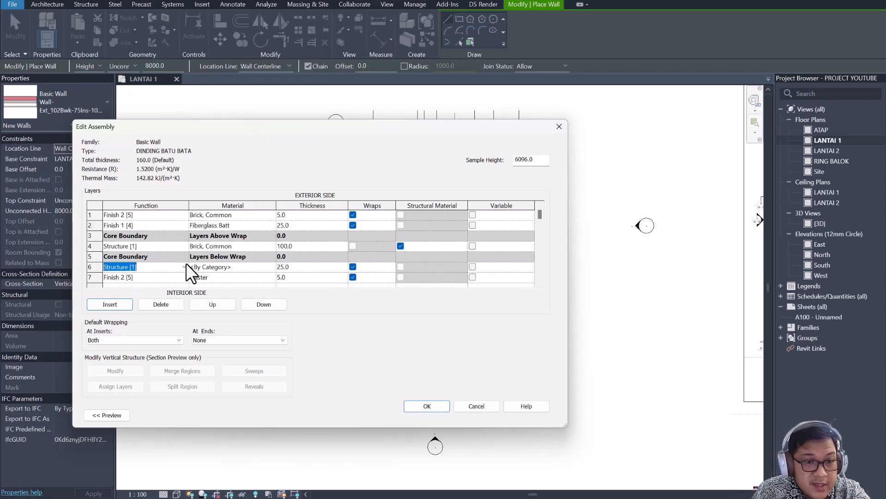
pyautogui.click(185, 264)
pyautogui.click(128, 302)
pyautogui.click(145, 278)
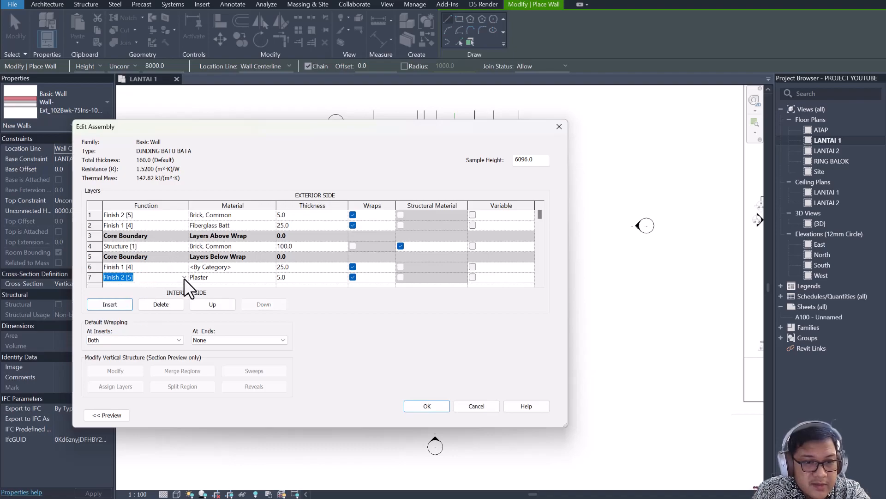
# Choose the Plaster material for the exterior Finish 1 [4] layer, finding it with a search for PLASTER
pyautogui.click(192, 225)
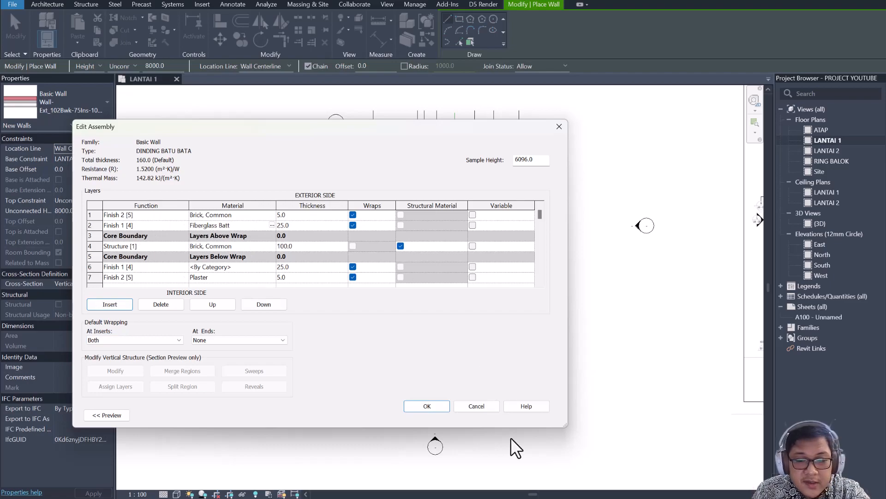
pyautogui.click(580, 498)
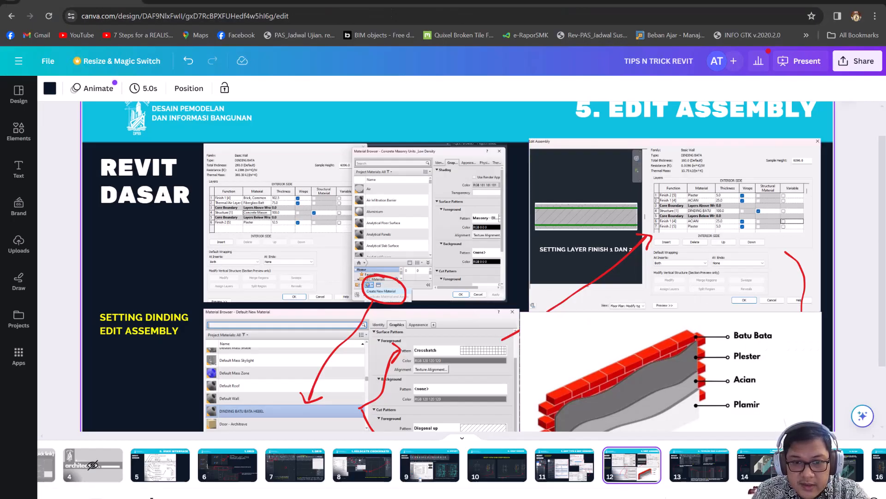
pyautogui.click(580, 497)
pyautogui.click(272, 223)
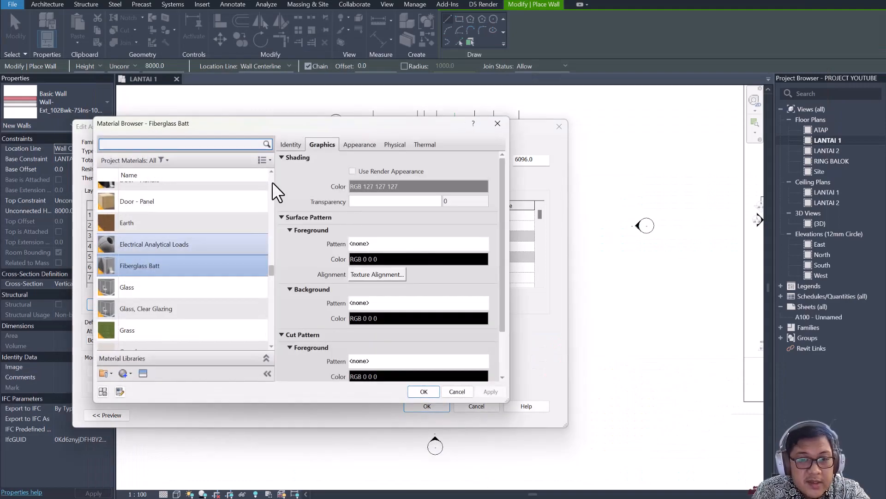
pyautogui.click(151, 144)
pyautogui.write('PLASTER')
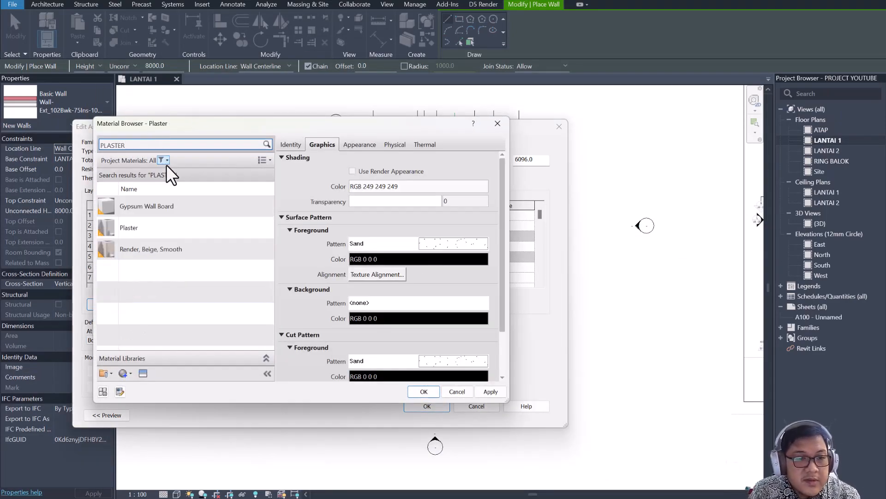
pyautogui.click(126, 226)
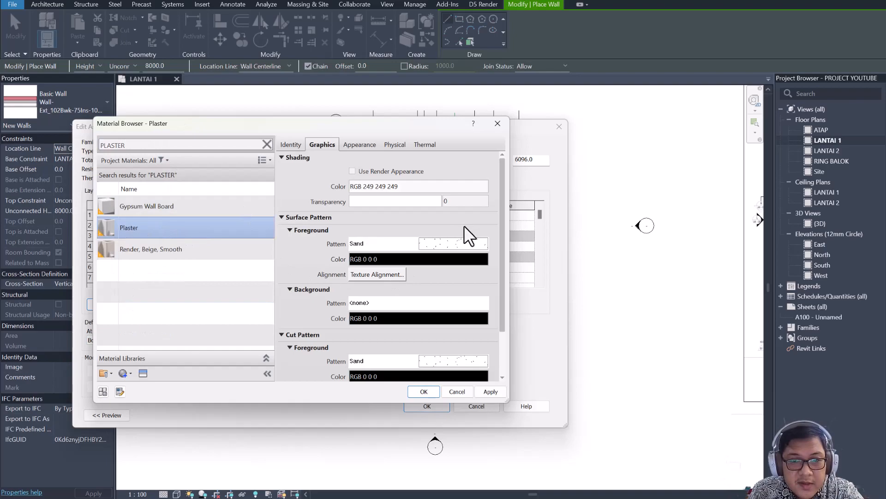
# Set the Plaster material's surface foreground pattern to <No pattern>
pyautogui.click(426, 243)
pyautogui.scroll(10, 536, 170)
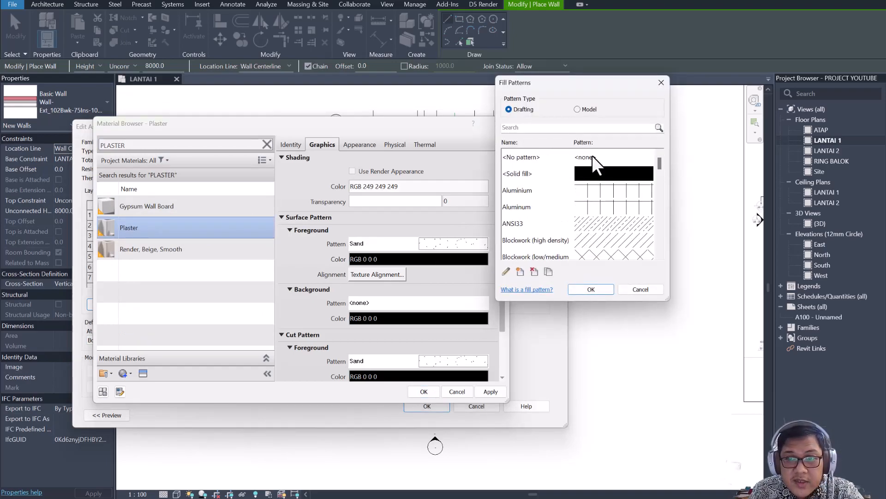
pyautogui.click(592, 157)
pyautogui.click(591, 289)
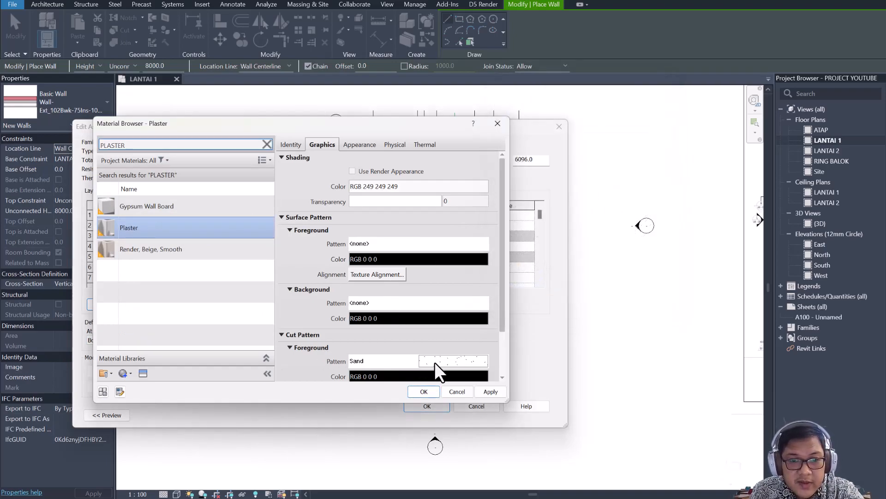
# Review the Plaster material's Appearance, Physical and Thermal properties and its surface and cut patterns, and accept the material
pyautogui.click(359, 144)
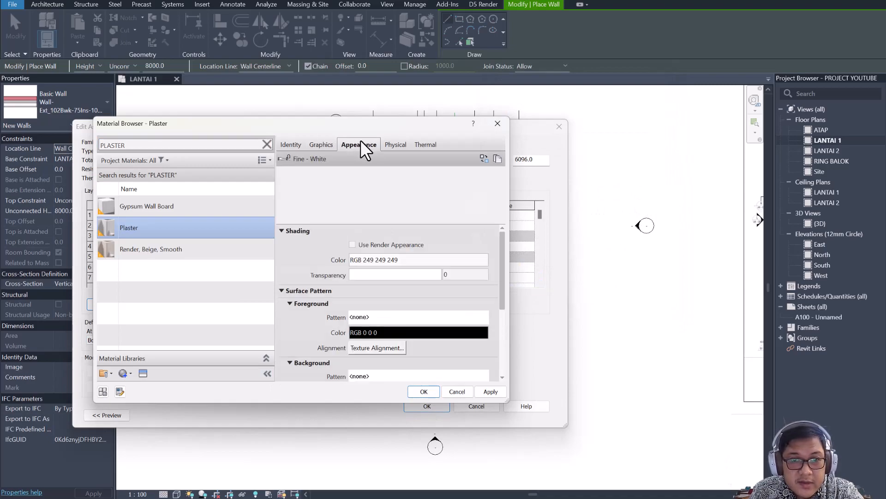
pyautogui.click(395, 144)
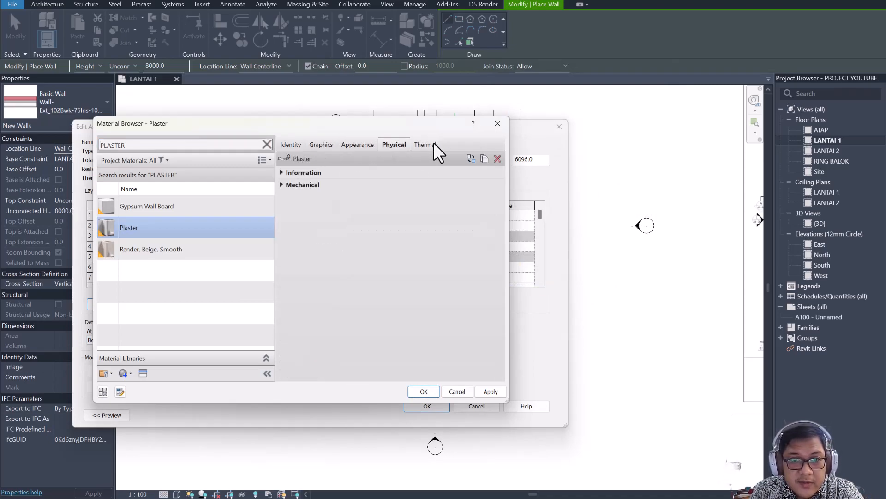
pyautogui.click(426, 144)
pyautogui.click(321, 144)
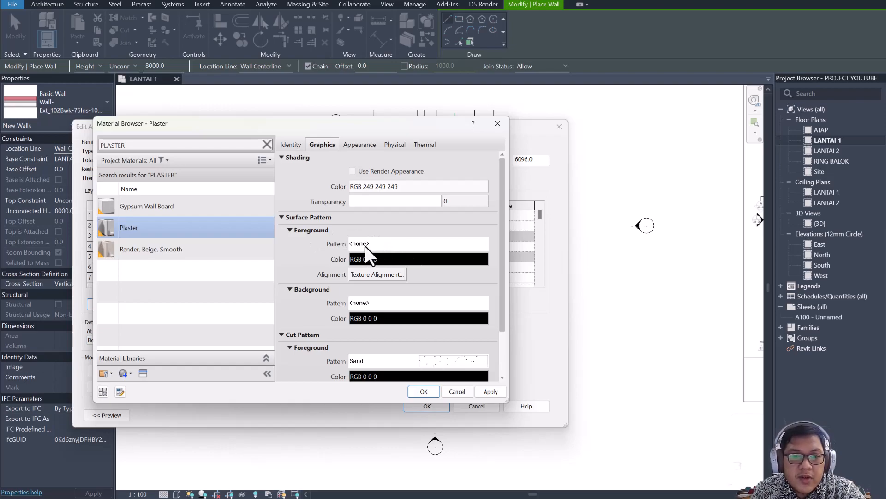
pyautogui.click(394, 243)
pyautogui.click(661, 83)
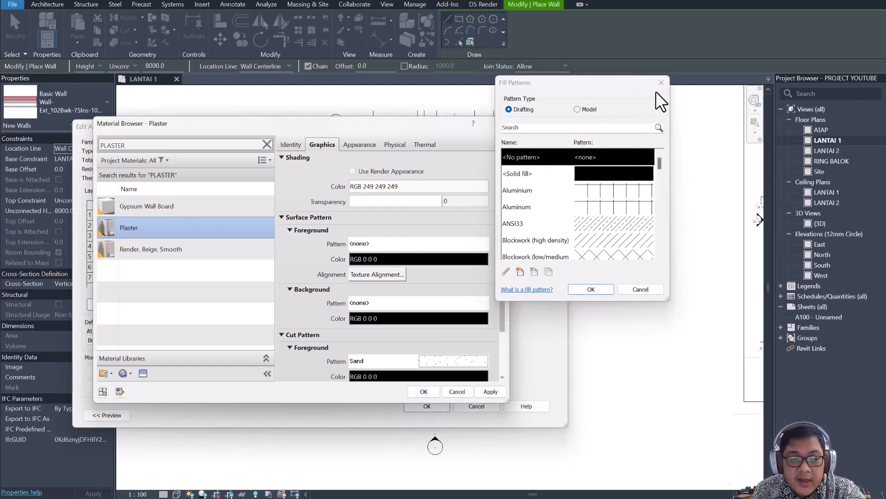
pyautogui.click(436, 359)
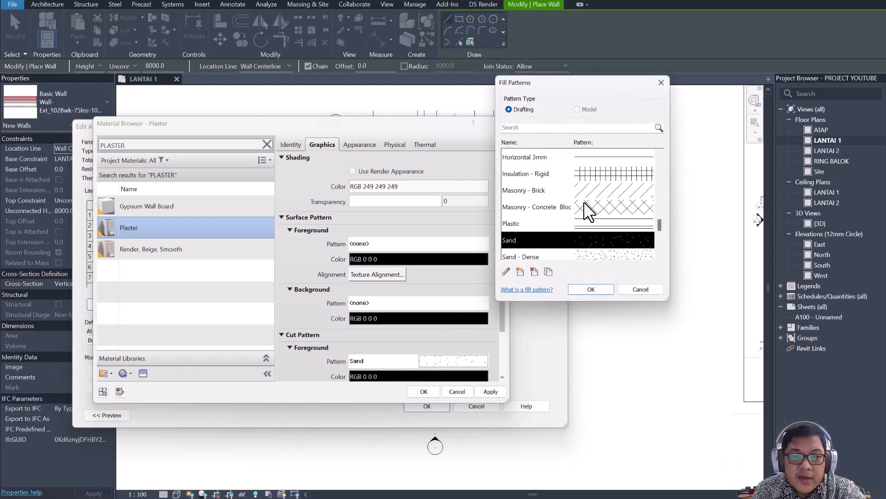
pyautogui.click(661, 83)
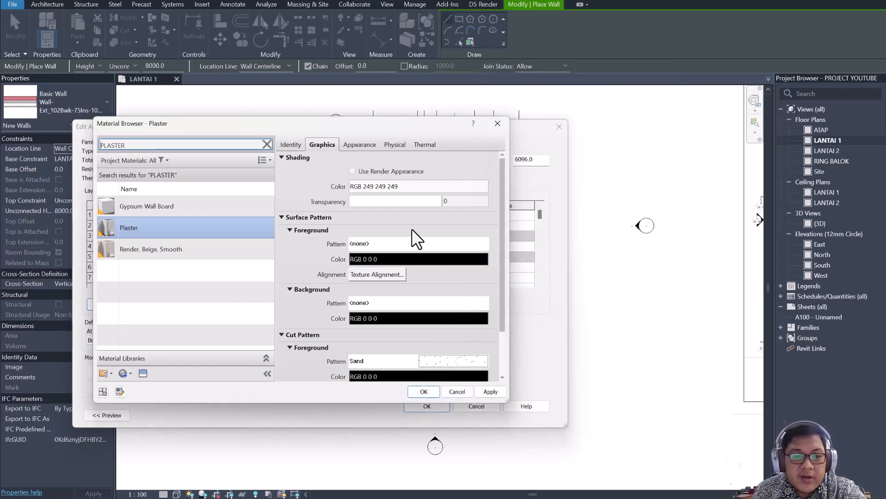
pyautogui.click(428, 392)
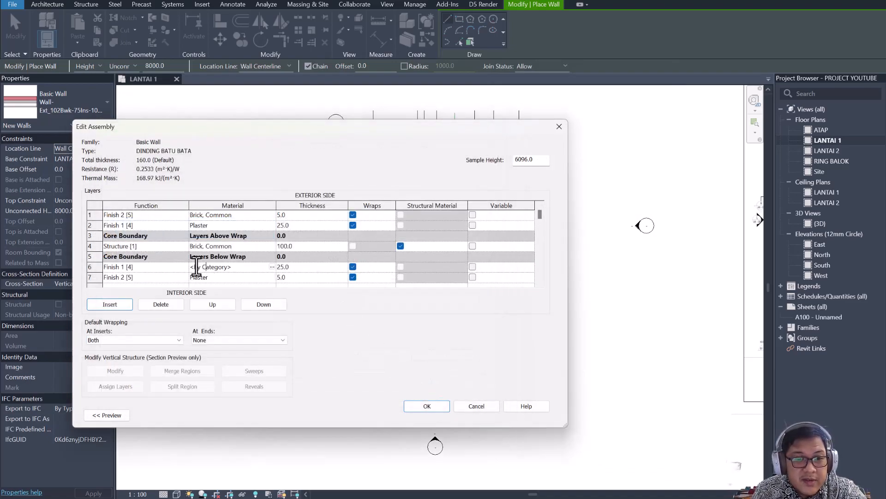
# Assign the Plaster material to the interior Finish 1 [4] layer, finding it with a search for PLASTE
pyautogui.click(269, 267)
pyautogui.click(271, 267)
pyautogui.click(145, 146)
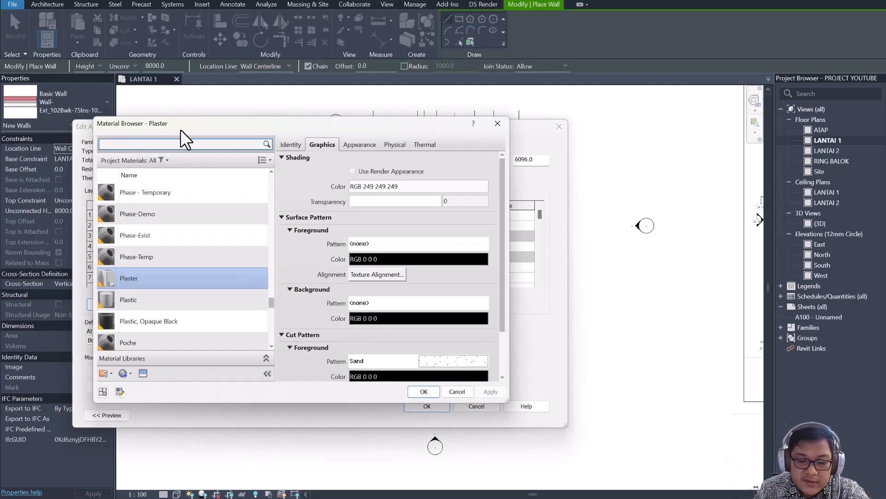
pyautogui.write('PLASTE')
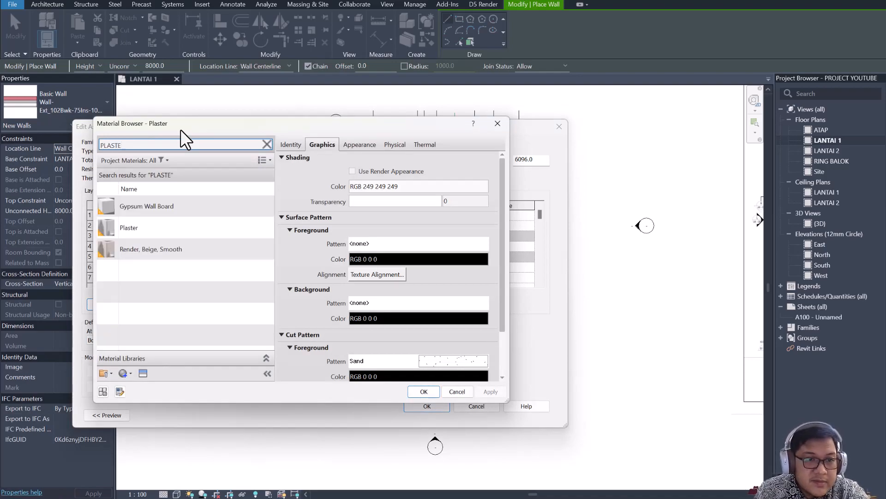
pyautogui.click(178, 227)
pyautogui.click(421, 390)
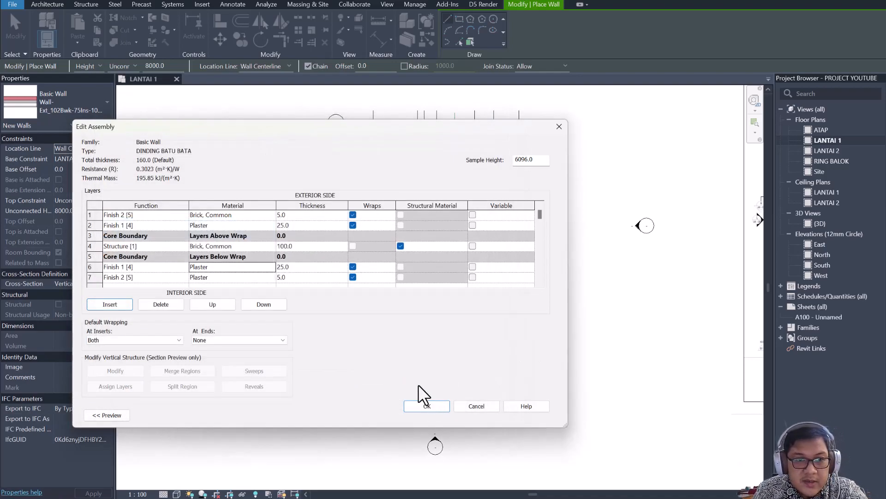
# Search the project materials for ACIAN for the exterior Finish 2 [5] layer, and clear the search
pyautogui.click(208, 212)
pyautogui.click(274, 216)
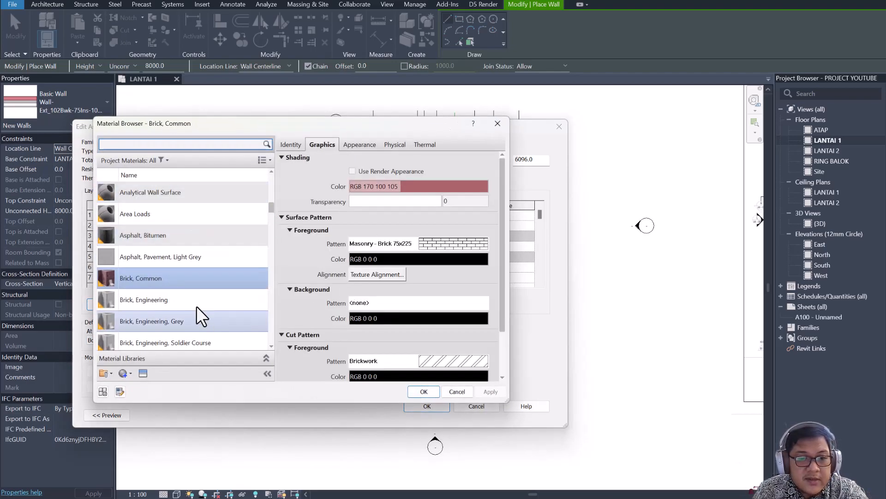
pyautogui.write('ACIAN')
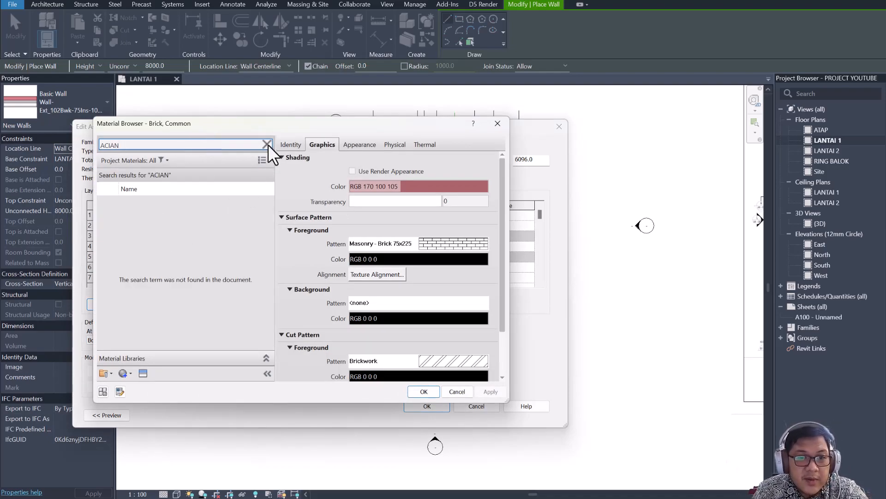
pyautogui.click(267, 145)
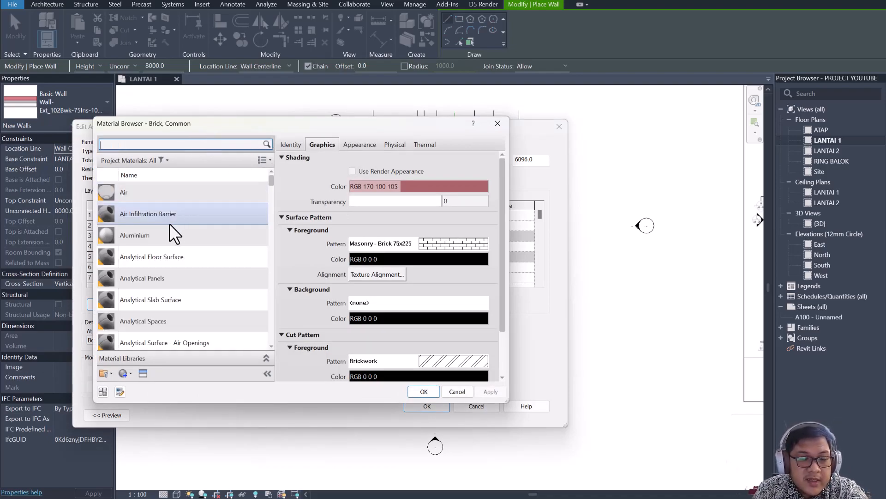
# Create a new material named Acian for the exterior Finish 2 [5] layer, leaving its surface foreground pattern at none
pyautogui.click(123, 373)
pyautogui.click(134, 387)
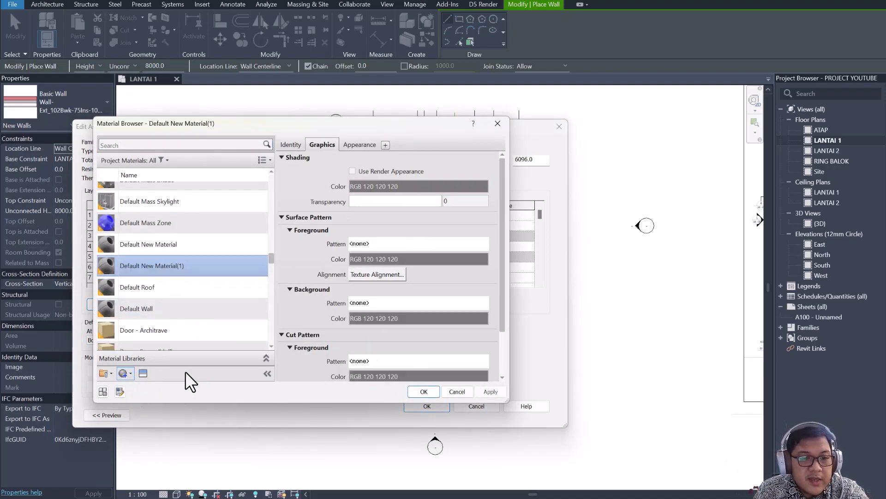
pyautogui.rightClick(165, 257)
pyautogui.click(198, 295)
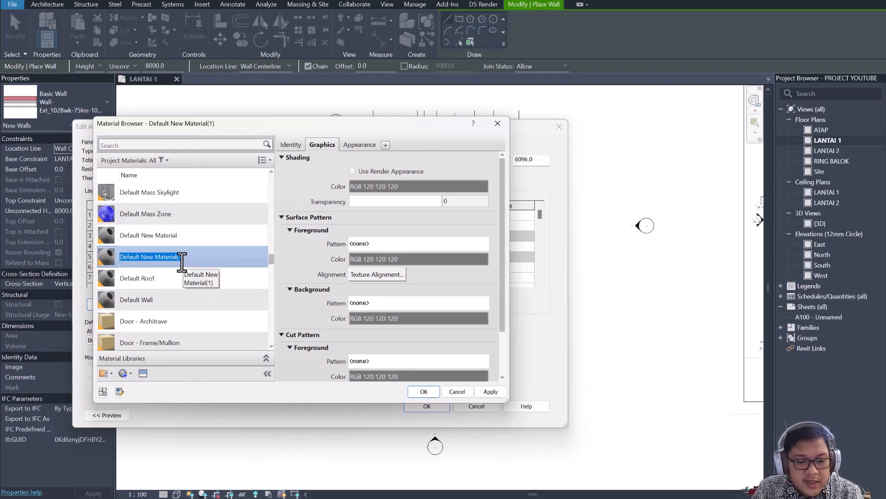
pyautogui.write('A')
pyautogui.press('capslock')
pyautogui.write('cian')
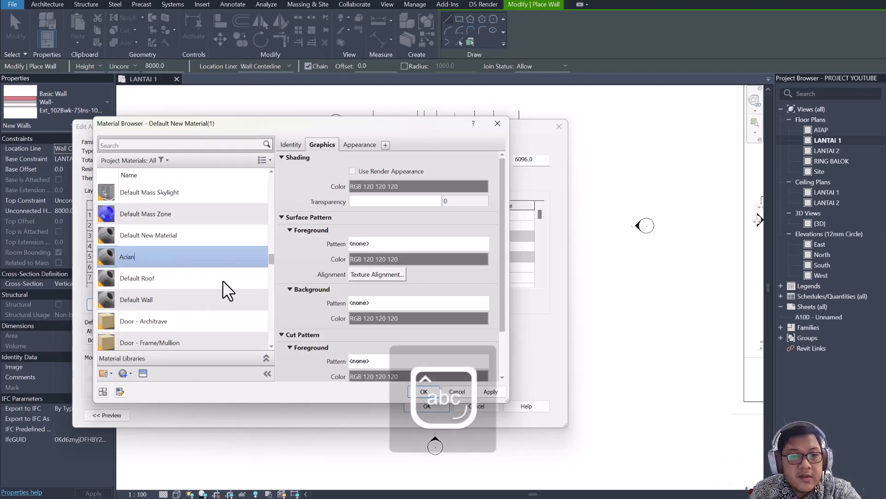
pyautogui.press('Return')
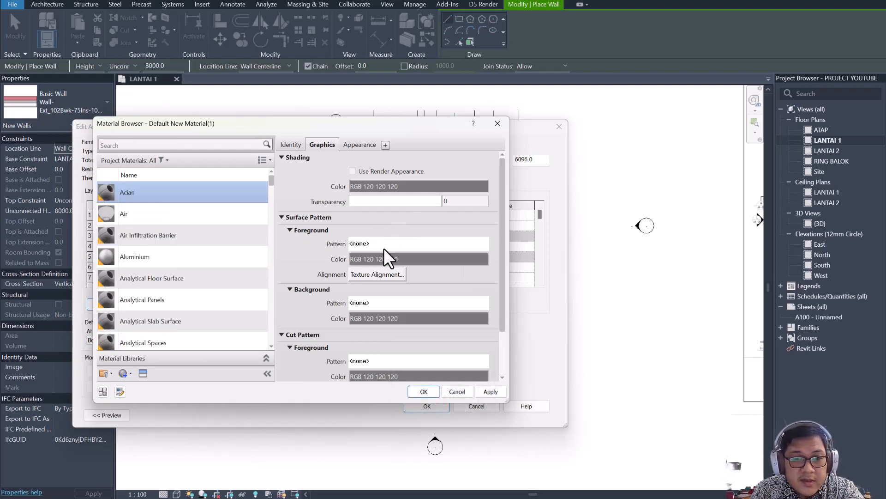
pyautogui.click(384, 247)
pyautogui.click(628, 289)
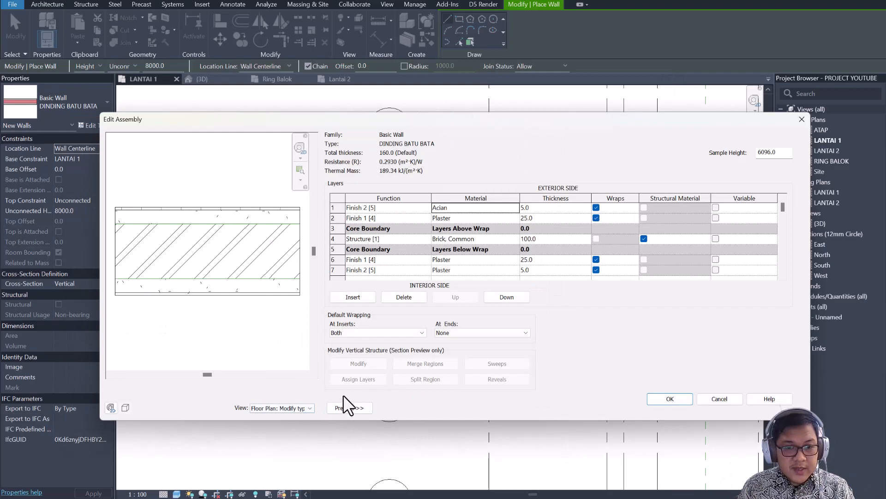
# Reposition the Edit Assembly dialog and show the wall preview in the Shaded visual style
pyautogui.click(358, 405)
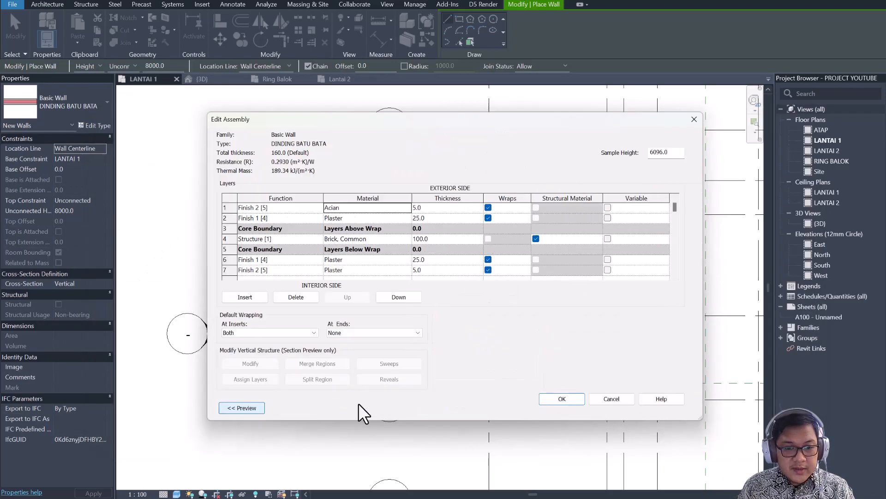
pyautogui.moveTo(362, 119); pyautogui.dragTo(439, 90)
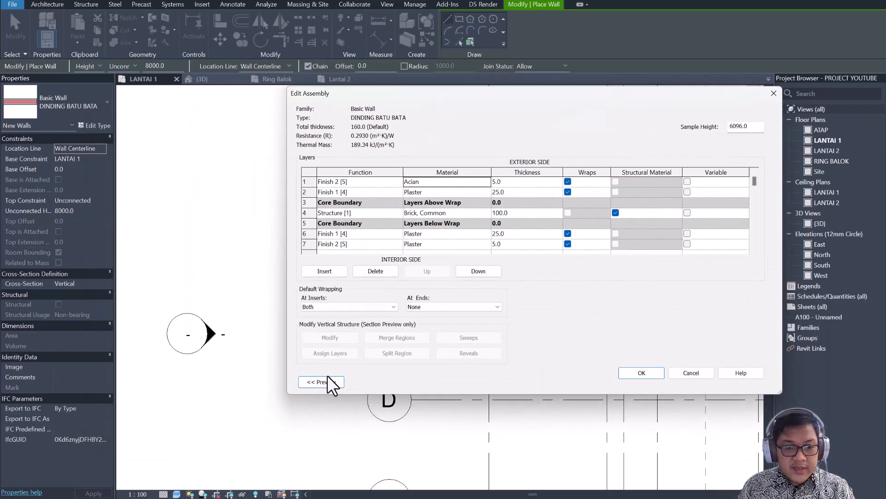
pyautogui.click(328, 381)
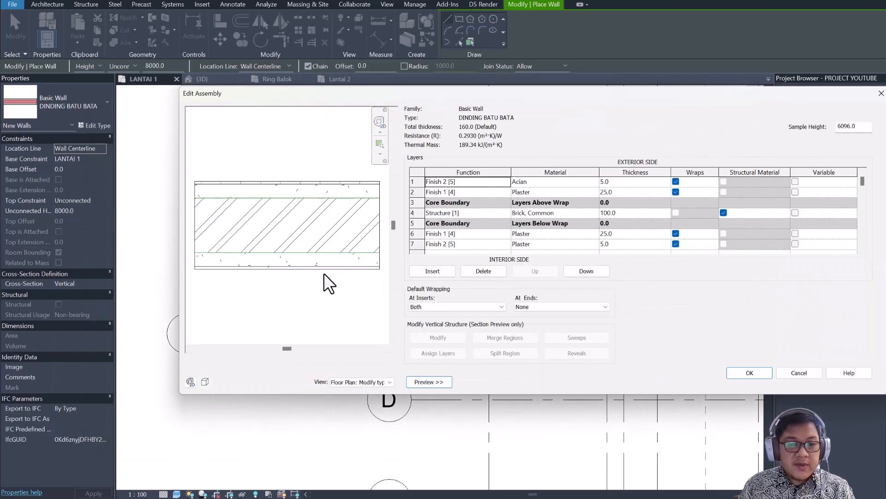
pyautogui.click(204, 383)
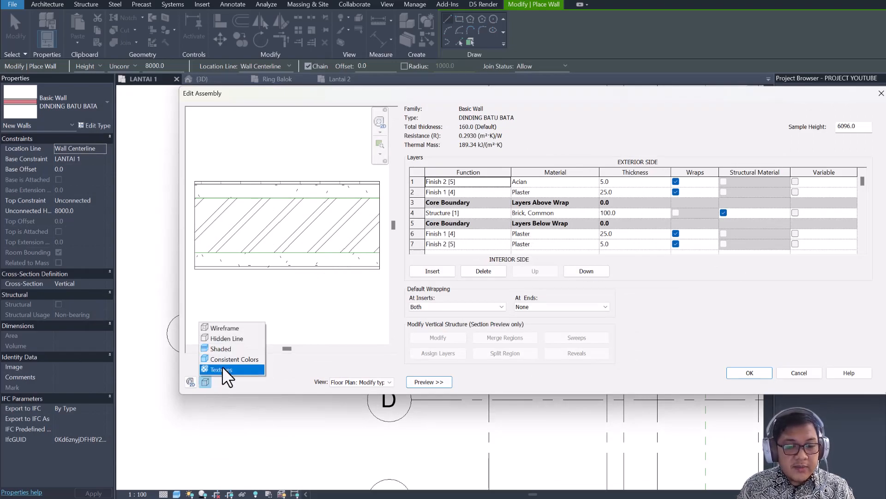
pyautogui.click(219, 349)
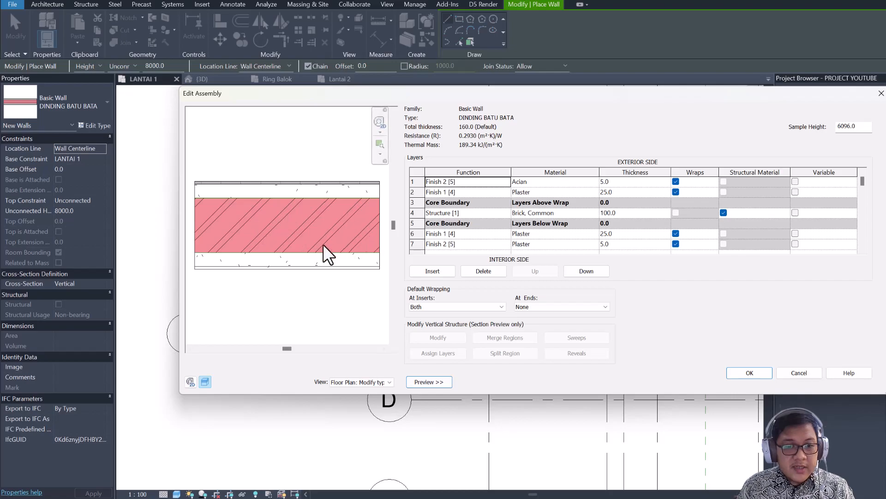
# Compare the wall preview in the Hidden Line visual style and return it to Shaded
pyautogui.click(205, 382)
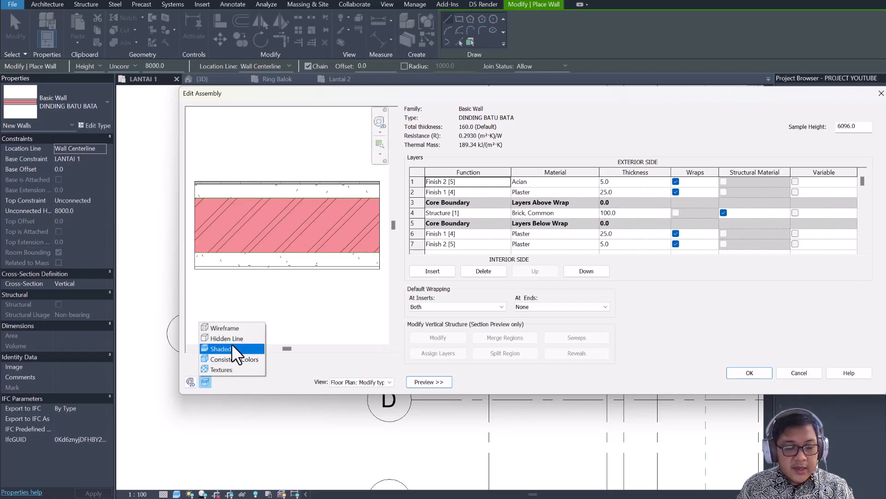
pyautogui.click(231, 340)
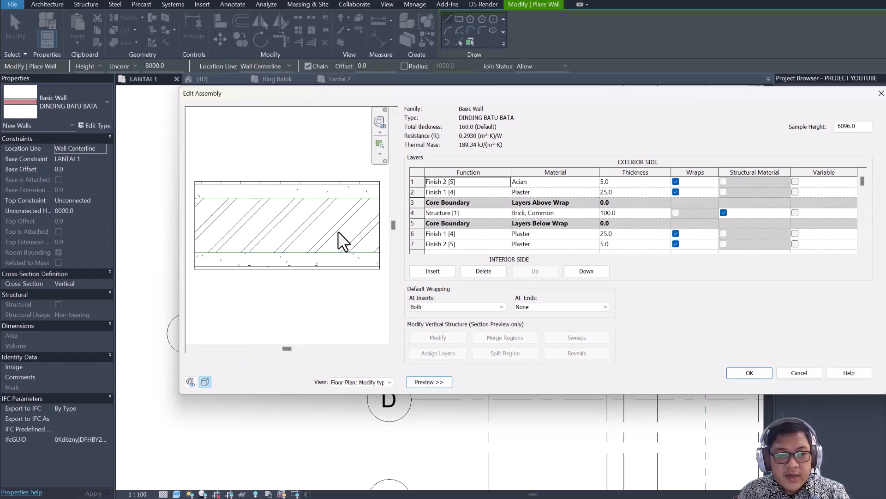
pyautogui.click(205, 382)
pyautogui.click(226, 348)
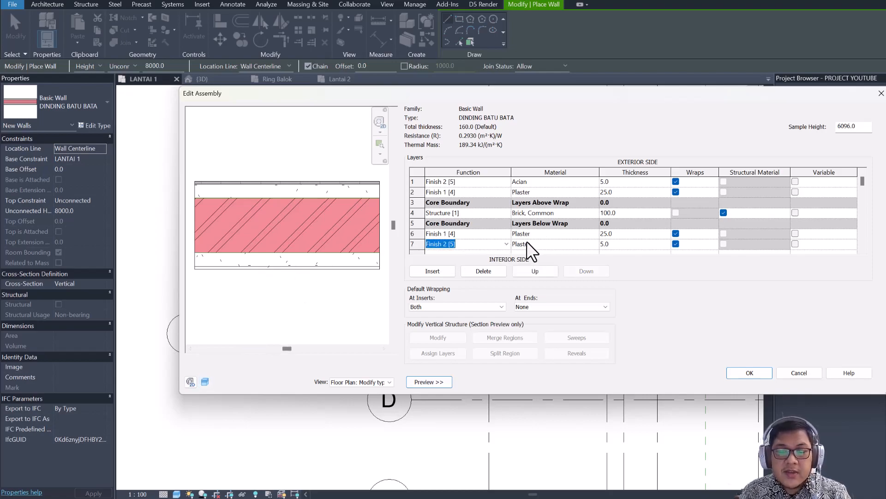
# Assign the existing Acian material to the interior Finish 2 [5] layer and accept the DINDING BATU BATA wall type
pyautogui.click(595, 243)
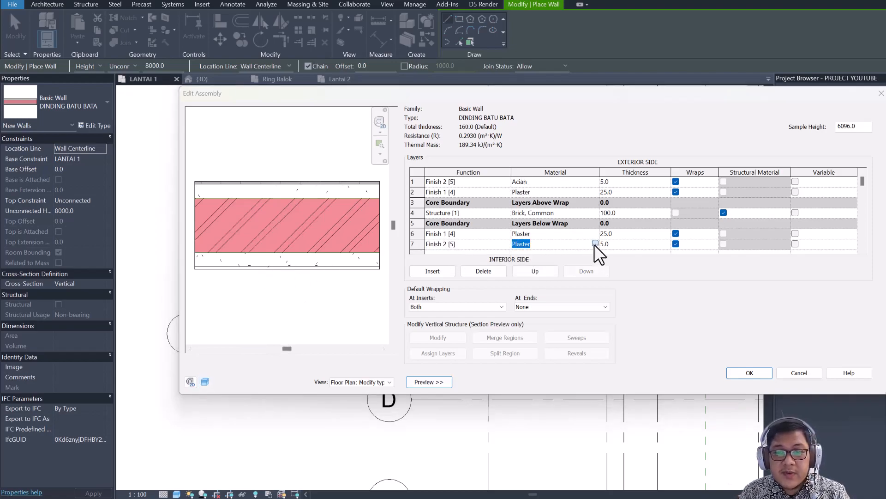
pyautogui.moveTo(484, 107); pyautogui.dragTo(529, 132)
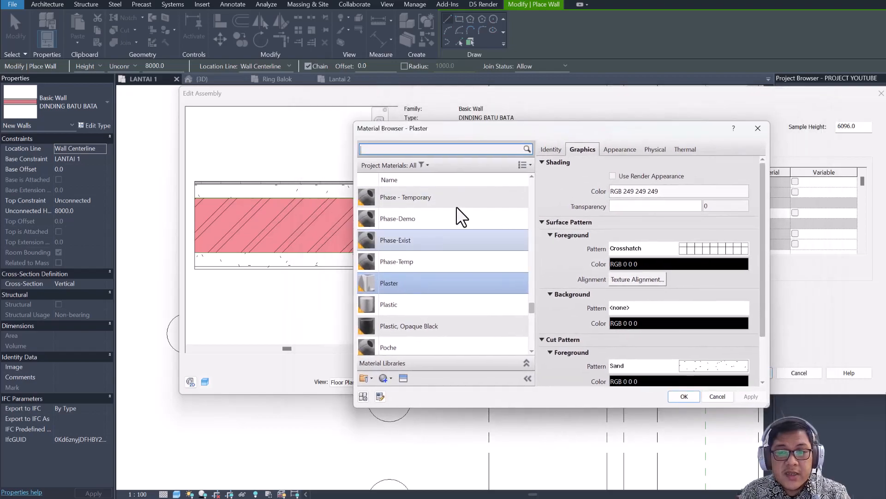
pyautogui.scroll(15, 425, 257)
pyautogui.scroll(1, 438, 262)
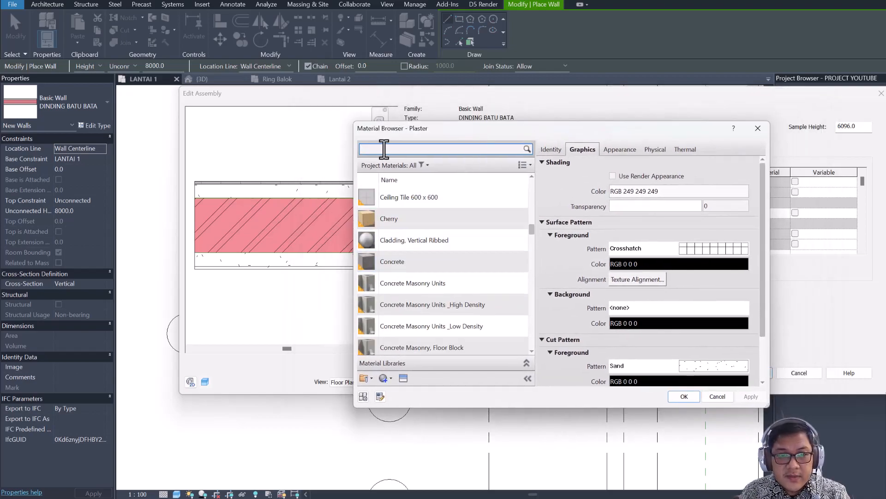
pyautogui.write('an')
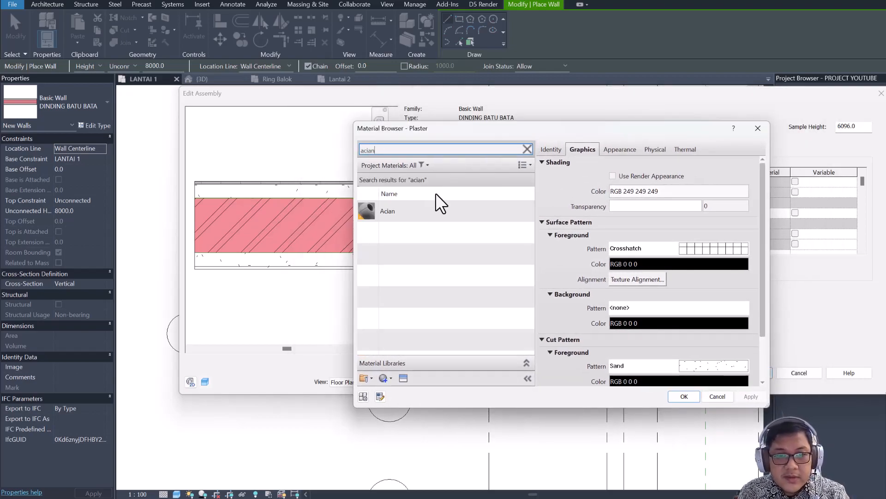
pyautogui.click(436, 211)
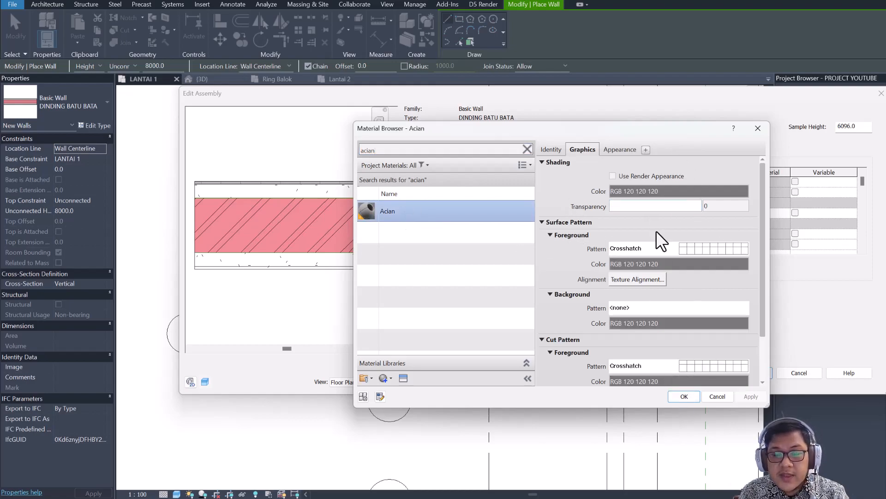
pyautogui.click(687, 396)
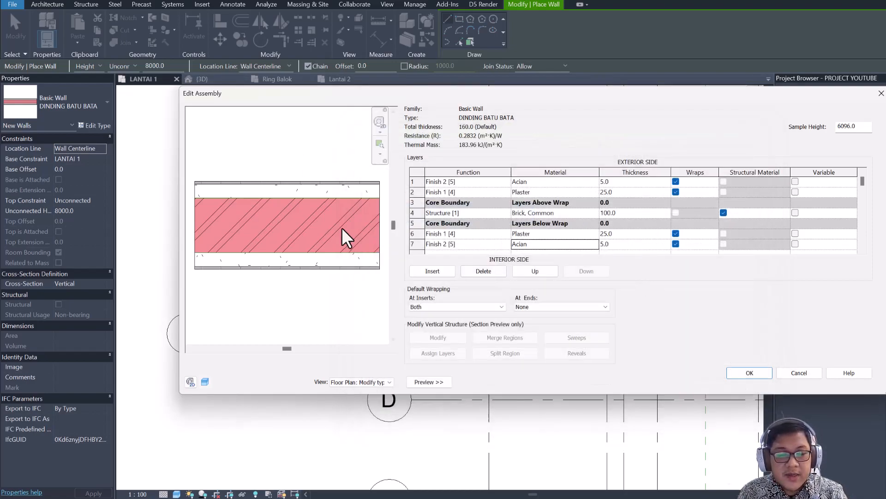
pyautogui.click(750, 373)
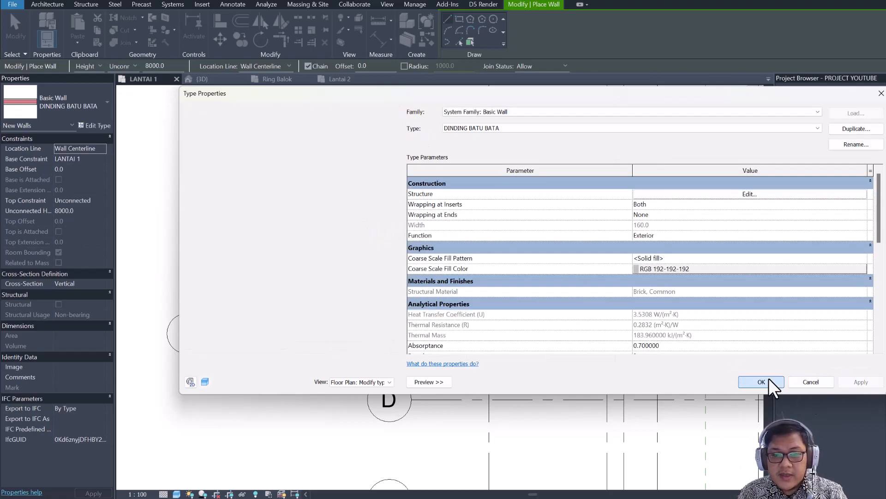
pyautogui.click(764, 383)
# Move the floor plan PDF image closer to the grid in the LANTAI 1 view as a drawing reference
pyautogui.scroll(-5, 461, 263)
pyautogui.moveTo(490, 278); pyautogui.dragTo(492, 314, button='middle')
pyautogui.moveTo(398, 307); pyautogui.dragTo(383, 279, button='middle')
pyautogui.scroll(1, 369, 327)
pyautogui.moveTo(391, 330); pyautogui.dragTo(396, 370, button='middle')
pyautogui.scroll(-1, 403, 316)
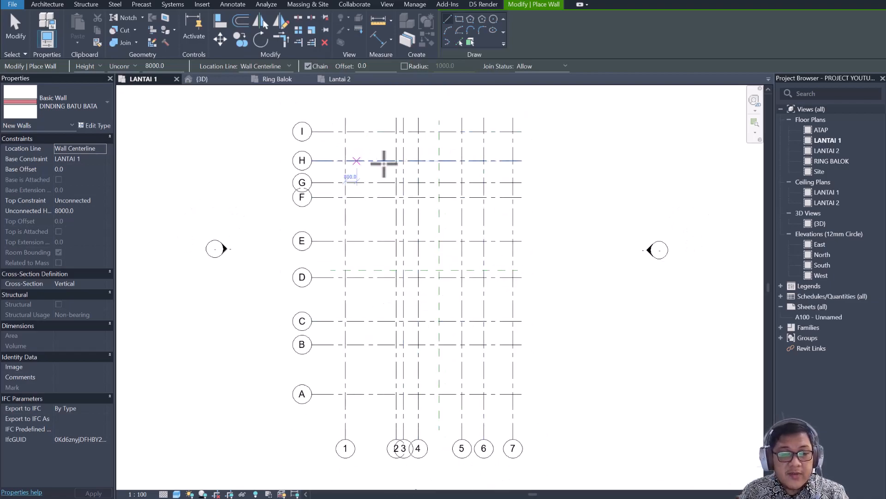
pyautogui.scroll(-7, 508, 245)
pyautogui.scroll(3, 644, 248)
pyautogui.moveTo(661, 267); pyautogui.dragTo(579, 260, button='middle')
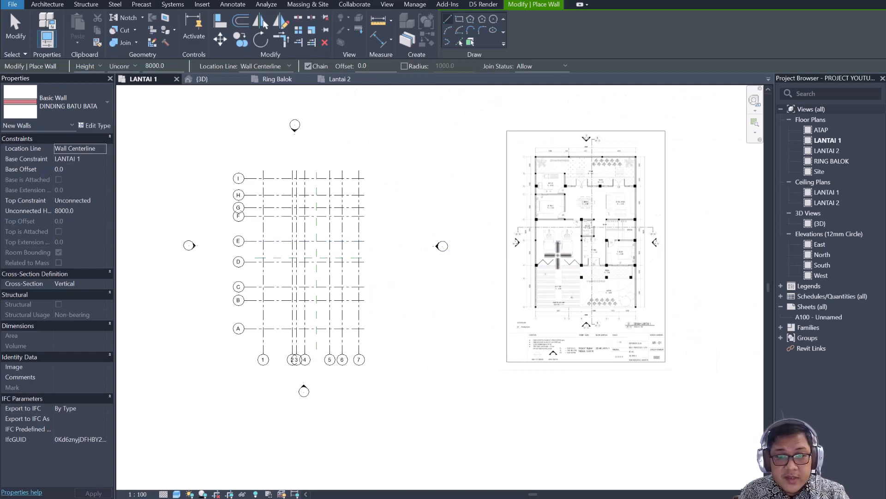
pyautogui.press('Escape')
pyautogui.press('Escape')
pyautogui.click(573, 231)
pyautogui.moveTo(580, 247); pyautogui.dragTo(455, 254)
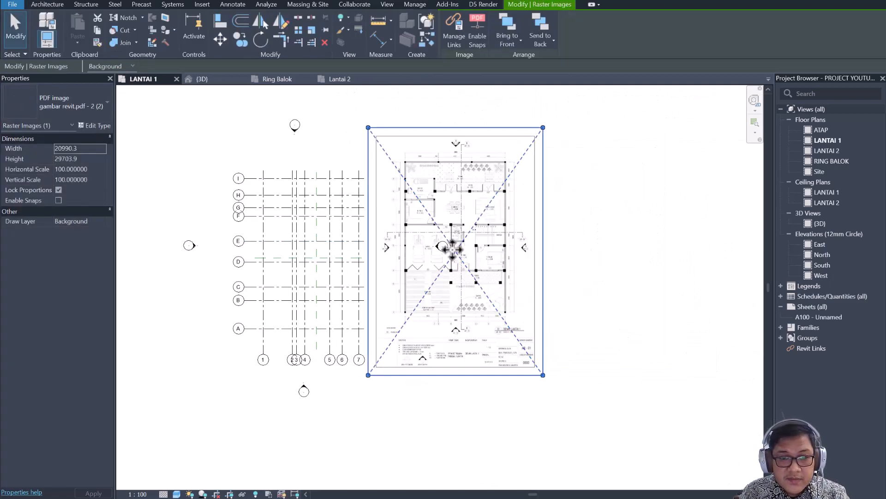
pyautogui.scroll(2, 353, 258)
pyautogui.moveTo(348, 277); pyautogui.dragTo(421, 273, button='middle')
pyautogui.press('Escape')
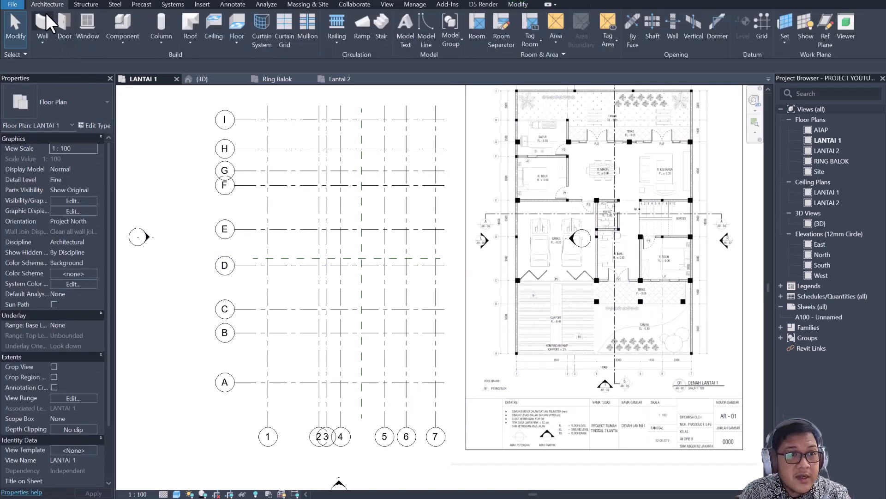
# Draw the outer DINDING BATU BATA walls in a chain along grids 1, I and 7, starting and ending at grid A
pyautogui.click(44, 15)
pyautogui.click(68, 105)
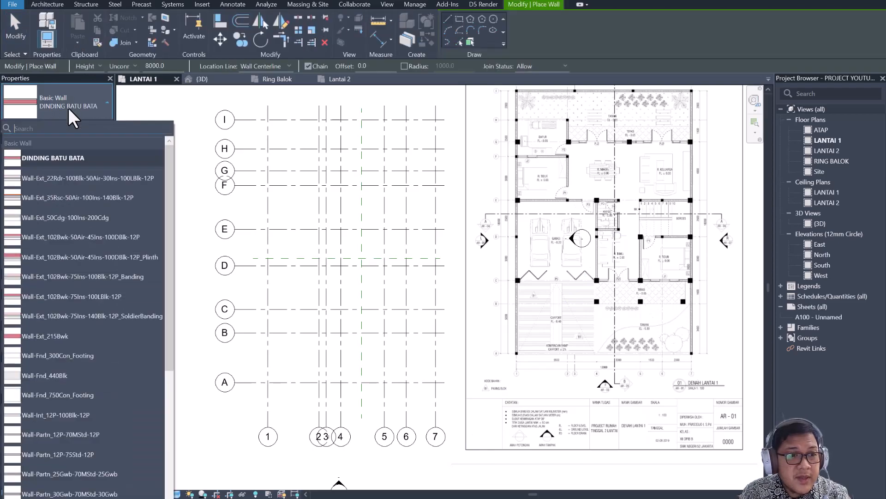
pyautogui.click(64, 159)
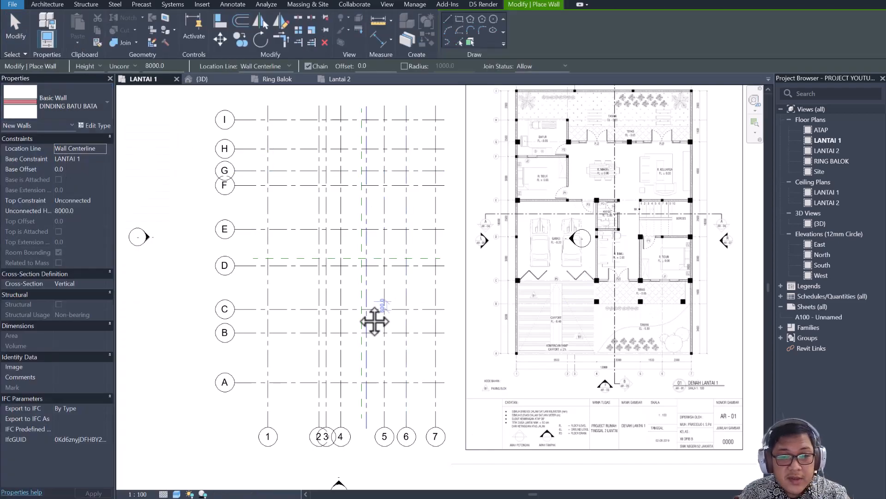
pyautogui.moveTo(374, 319); pyautogui.dragTo(342, 329, button='middle')
pyautogui.click(232, 397)
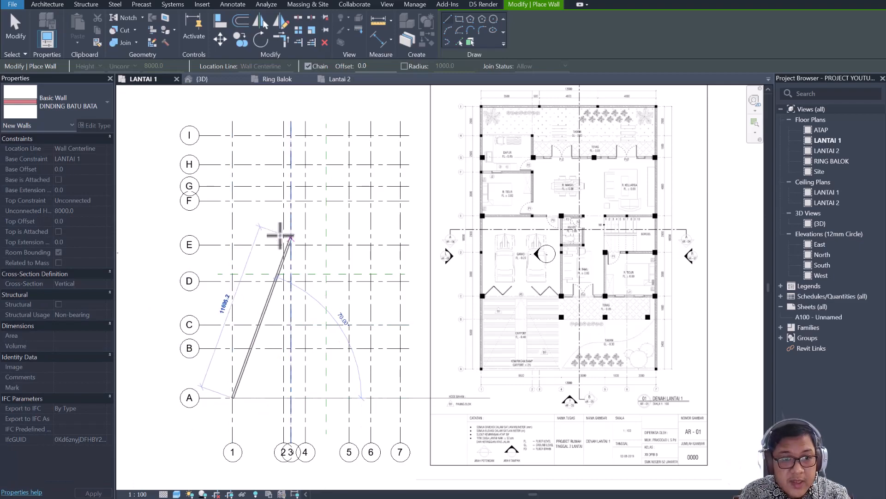
pyautogui.moveTo(224, 169); pyautogui.dragTo(189, 197, button='middle')
pyautogui.click(197, 163)
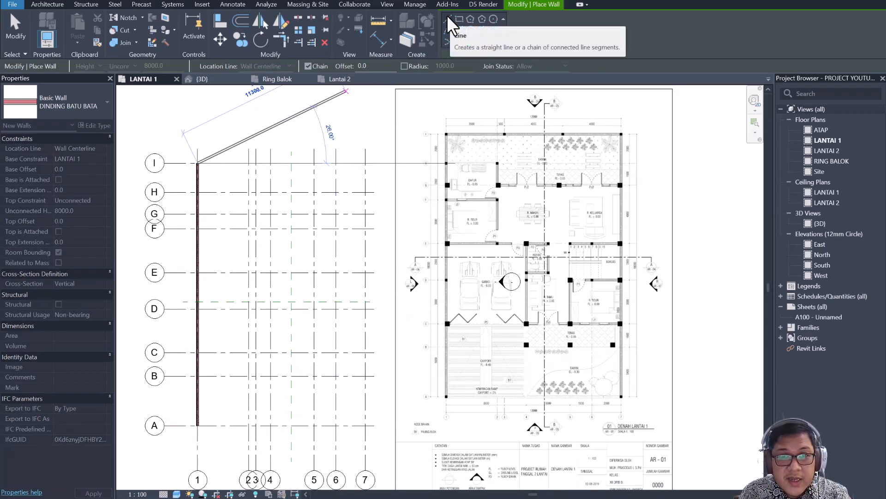
pyautogui.click(365, 163)
pyautogui.moveTo(389, 330); pyautogui.dragTo(397, 285, button='middle')
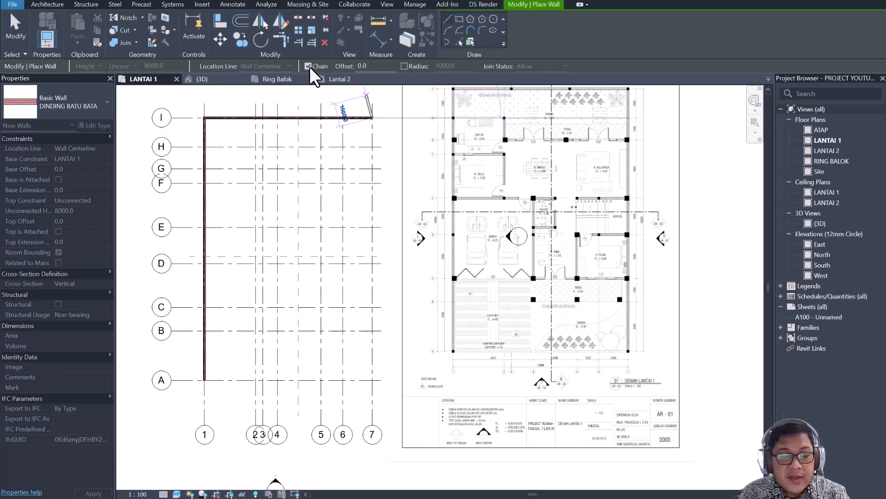
pyautogui.click(371, 379)
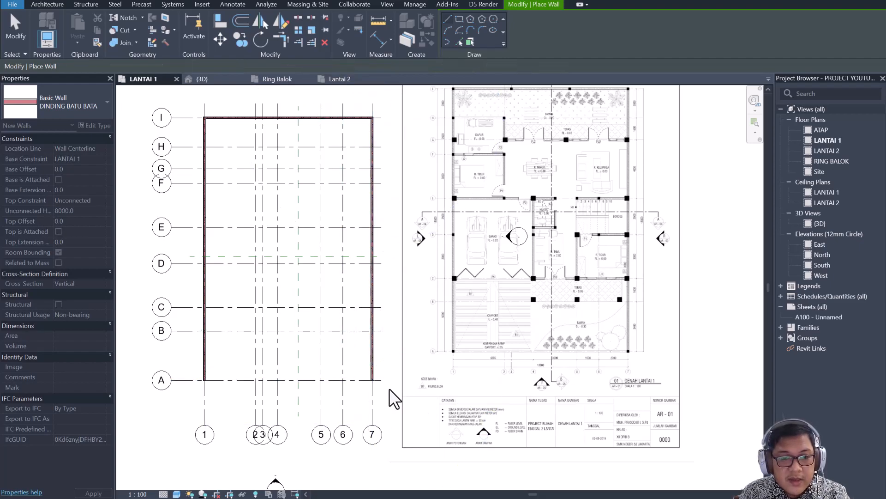
# Disable chained placement and draw a wall along grid F from grid 1 to grid 2
pyautogui.moveTo(356, 285); pyautogui.dragTo(379, 303, button='middle')
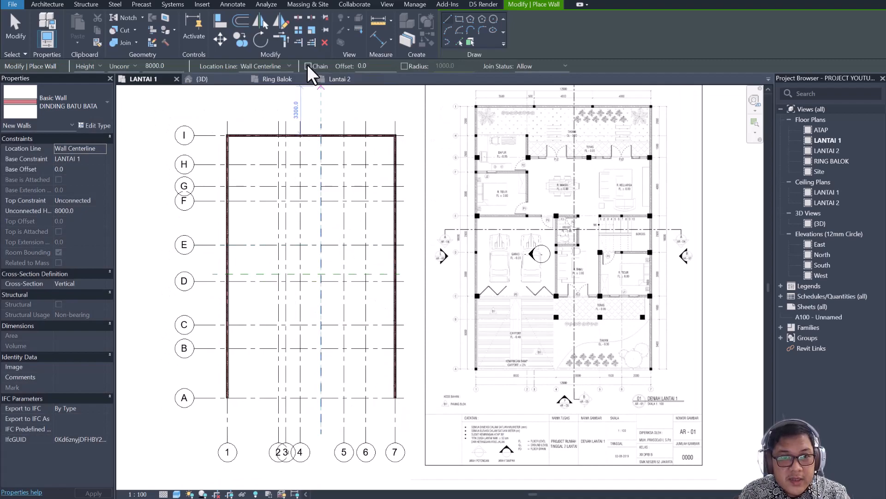
pyautogui.moveTo(329, 231); pyautogui.dragTo(323, 241, button='middle')
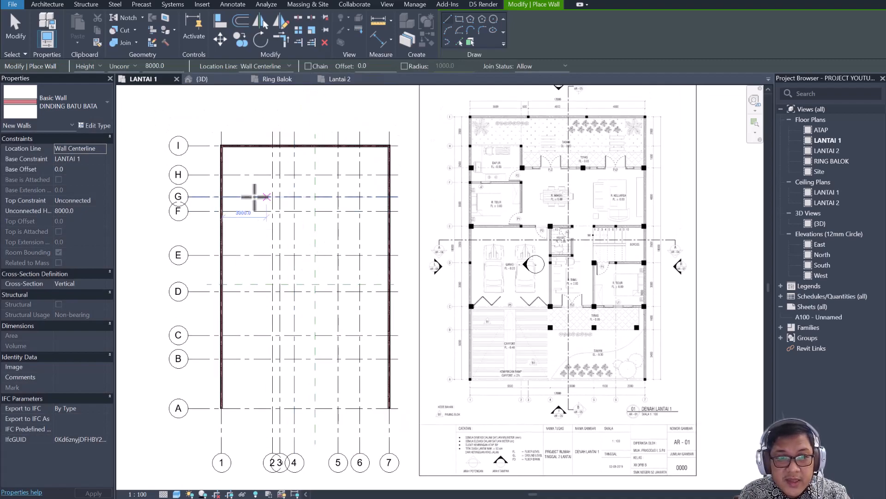
pyautogui.scroll(2, 249, 199)
pyautogui.click(214, 217)
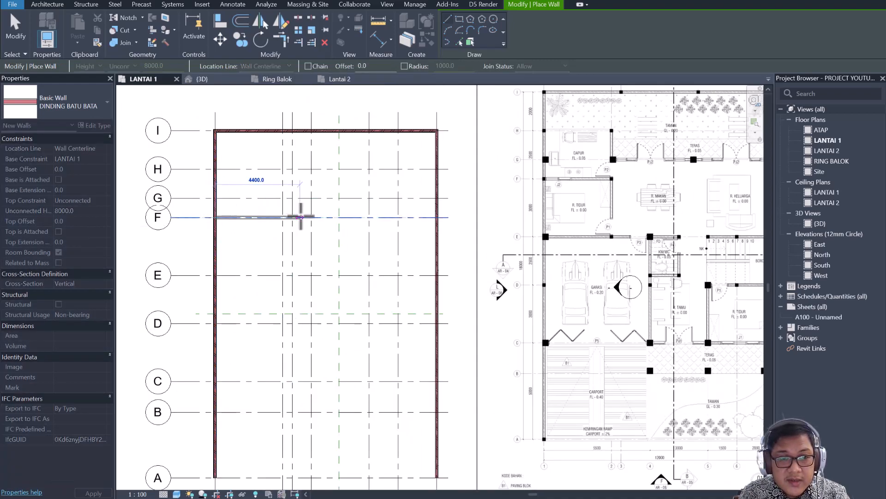
pyautogui.click(282, 217)
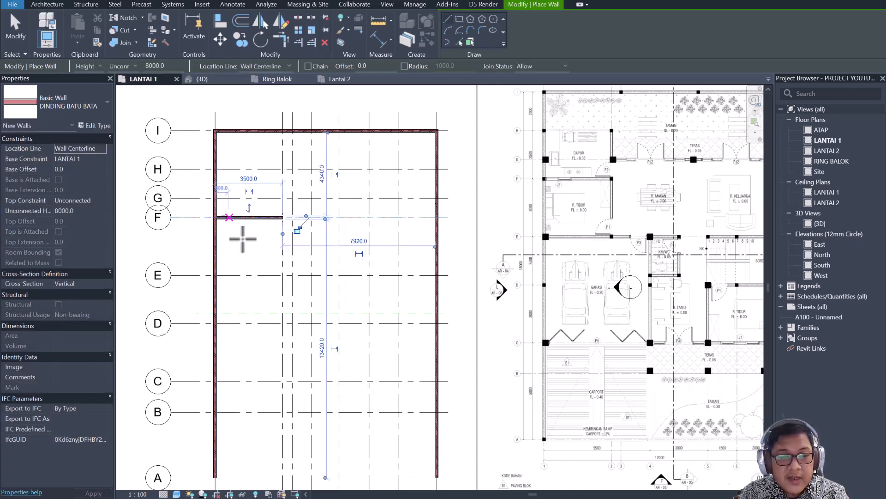
# Enable chained placement and draw walls from F/2 along grid 2 to grid E and along grid E to grid 1
pyautogui.click(282, 217)
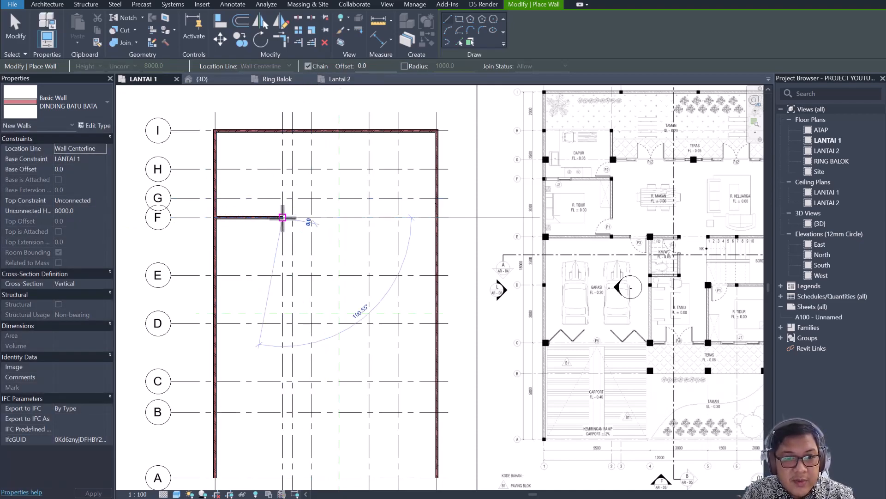
pyautogui.click(283, 275)
pyautogui.click(215, 275)
# Draw connected walls along grid 2 from H to G and along grid G to the outer wall at grid 7
pyautogui.moveTo(368, 205); pyautogui.dragTo(255, 235, button='middle')
pyautogui.click(267, 203)
pyautogui.click(267, 231)
pyautogui.click(336, 227)
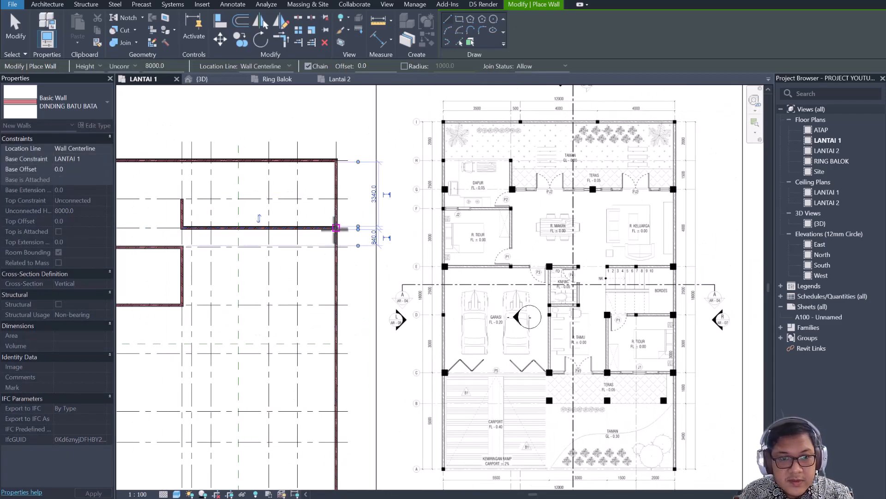
pyautogui.press('Escape')
# Draw a wall along grid E from grid 7 to grid 2
pyautogui.moveTo(344, 309); pyautogui.dragTo(401, 263, button='middle')
pyautogui.click(392, 259)
pyautogui.click(240, 259)
# Draw the front bedroom walls along grid D from grid 7 to grid 5 and along grid 5 to grid C
pyautogui.moveTo(344, 319); pyautogui.dragTo(339, 271, button='middle')
pyautogui.scroll(-1, 347, 280)
pyautogui.scroll(2, 387, 288)
pyautogui.click(388, 287)
pyautogui.scroll(-1, 314, 290)
pyautogui.click(299, 252)
pyautogui.moveTo(331, 302); pyautogui.dragTo(386, 308, button='middle')
pyautogui.click(349, 311)
# Draw walls along grid C from grid 7 to grid 4 and along grid 4 up to grid E
pyautogui.click(374, 320)
pyautogui.click(306, 321)
pyautogui.click(315, 297)
pyautogui.moveTo(341, 258); pyautogui.dragTo(295, 367, button='middle')
pyautogui.click(264, 273)
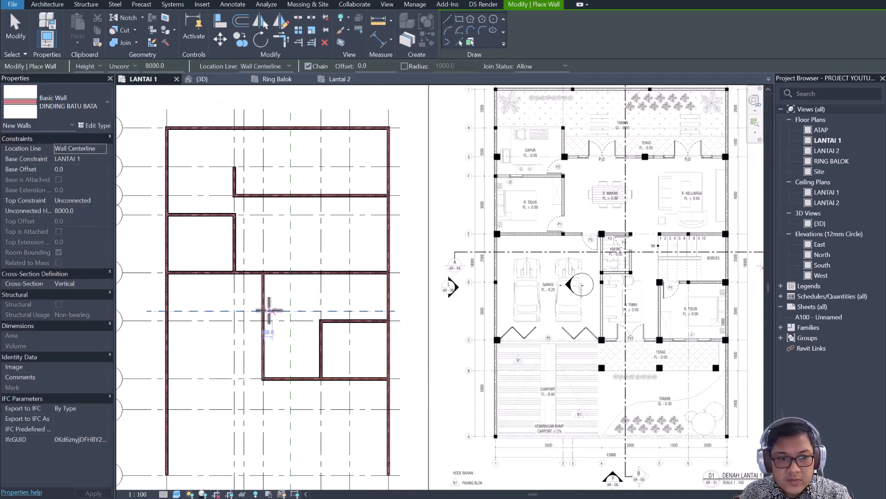
# Enclose the bathroom with walls along the two reference planes, from the grid 4 wall around to the grid E wall
pyautogui.click(264, 310)
pyautogui.scroll(1, 291, 311)
pyautogui.scroll(-1, 291, 312)
pyautogui.moveTo(294, 315); pyautogui.dragTo(345, 318, button='middle')
pyautogui.click(295, 296)
pyautogui.click(294, 257)
pyautogui.press('Escape')
# Draw the garage front wall along grid C from grid 4 to grid 1
pyautogui.scroll(-2, 334, 279)
pyautogui.scroll(3, 292, 368)
pyautogui.click(300, 387)
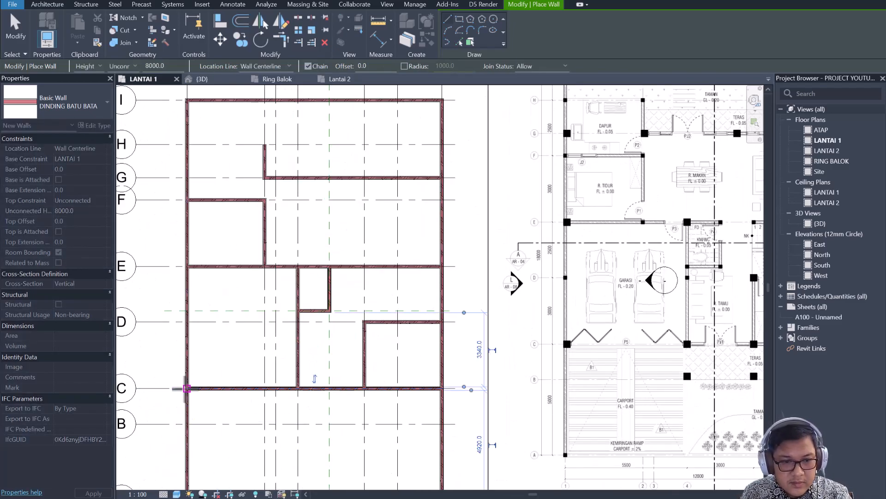
pyautogui.click(187, 388)
# Close the gap on grid 2 with a short wall between grids F and G
pyautogui.scroll(-2, 346, 245)
pyautogui.moveTo(346, 246); pyautogui.dragTo(315, 300, button='middle')
pyautogui.scroll(3, 253, 269)
pyautogui.click(251, 266)
pyautogui.click(251, 239)
# Compare the modelled LANTAI 1 walls with the walls in the reference floor plan
pyautogui.scroll(-2, 406, 311)
pyautogui.moveTo(406, 311); pyautogui.dragTo(414, 234, button='middle')
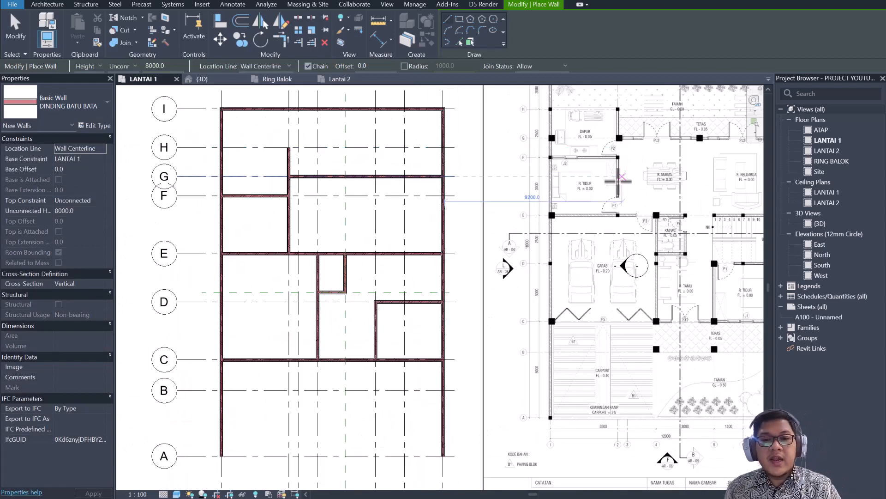
pyautogui.scroll(1, 289, 186)
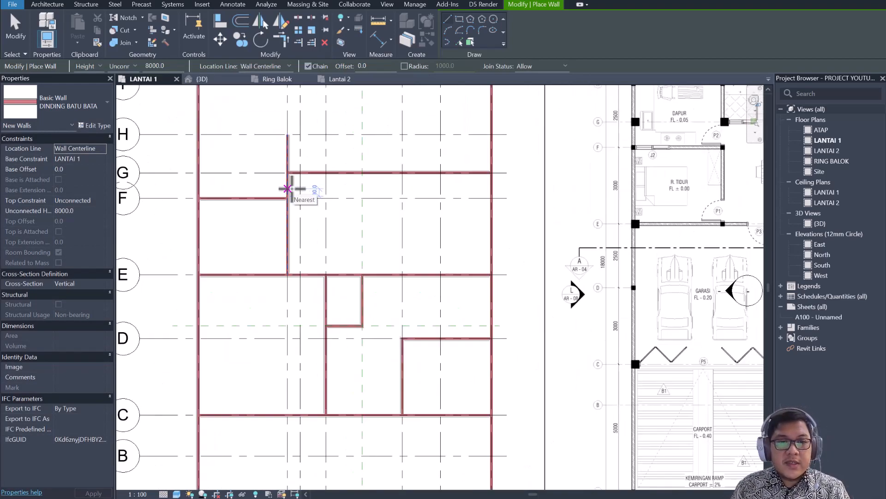
pyautogui.scroll(-2, 288, 187)
pyautogui.scroll(1, 287, 186)
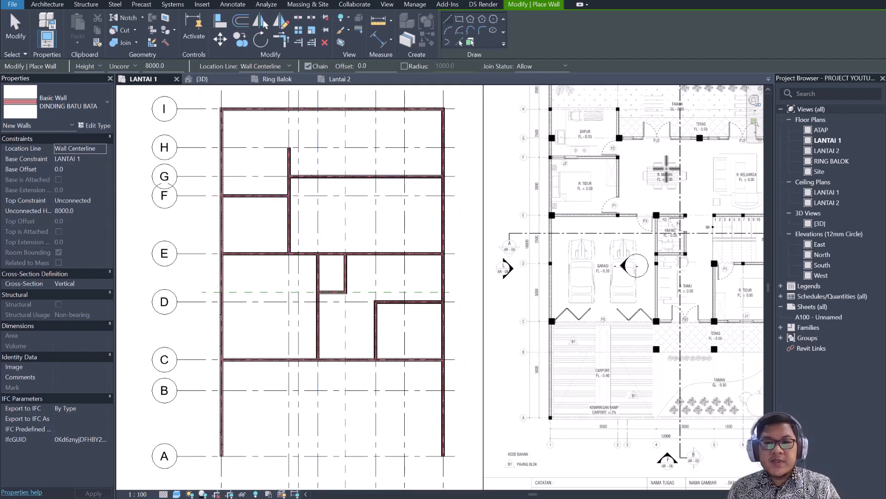
pyautogui.scroll(4, 300, 189)
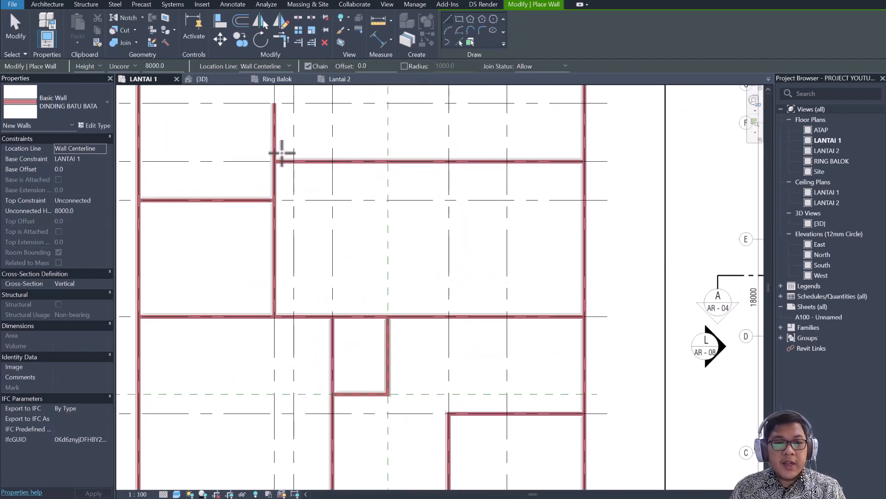
pyautogui.scroll(-5, 273, 179)
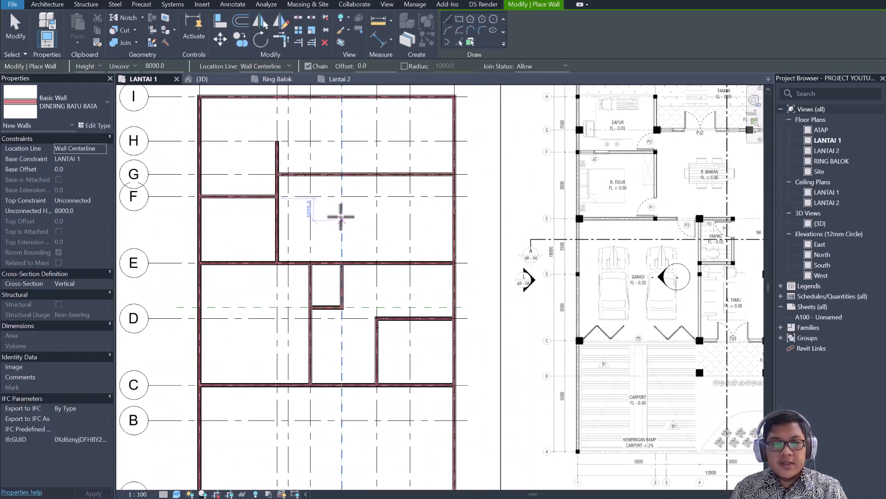
# Open the {3D} view to inspect the modelled walls
pyautogui.click(824, 224)
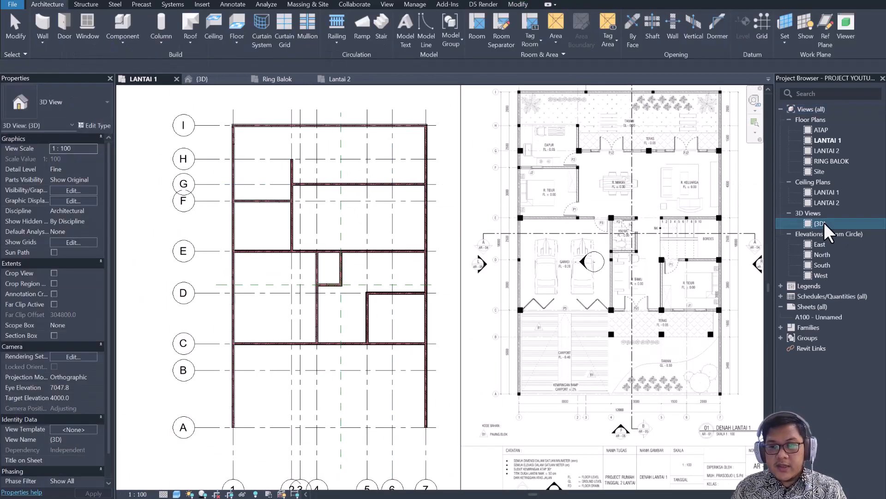
pyautogui.click(824, 223)
pyautogui.click(843, 224)
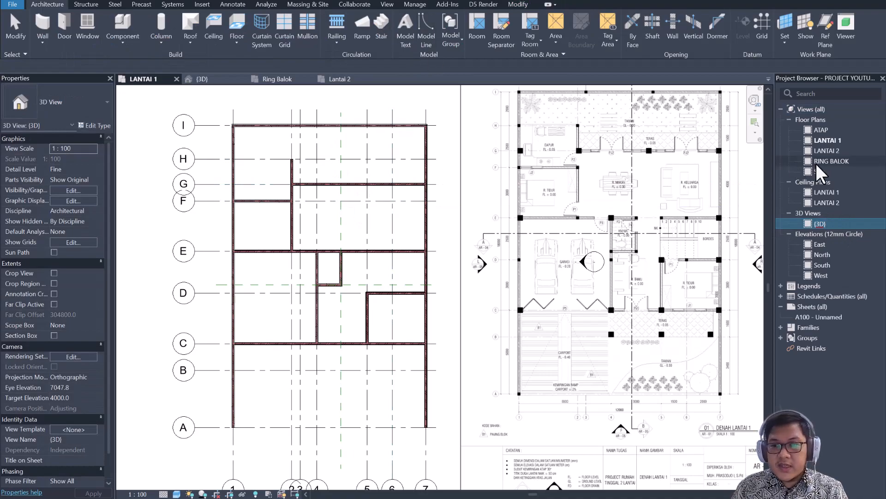
pyautogui.click(823, 223)
pyautogui.click(507, 271)
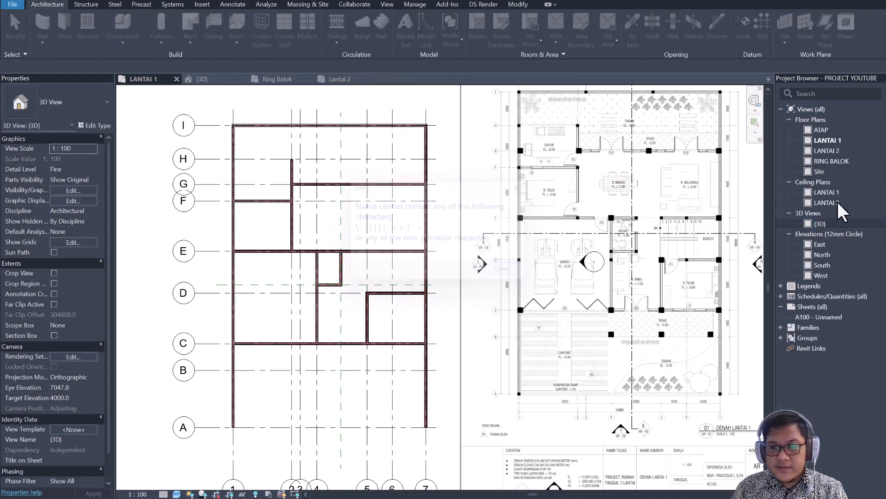
pyautogui.doubleClick(824, 224)
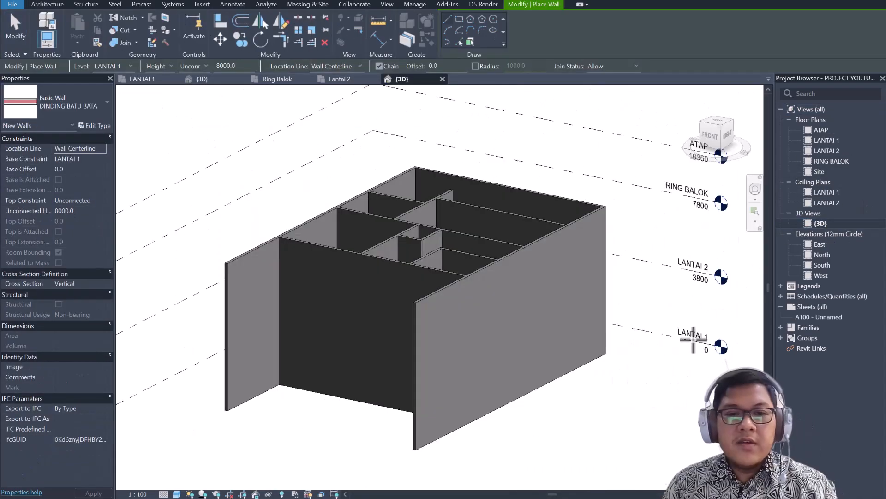